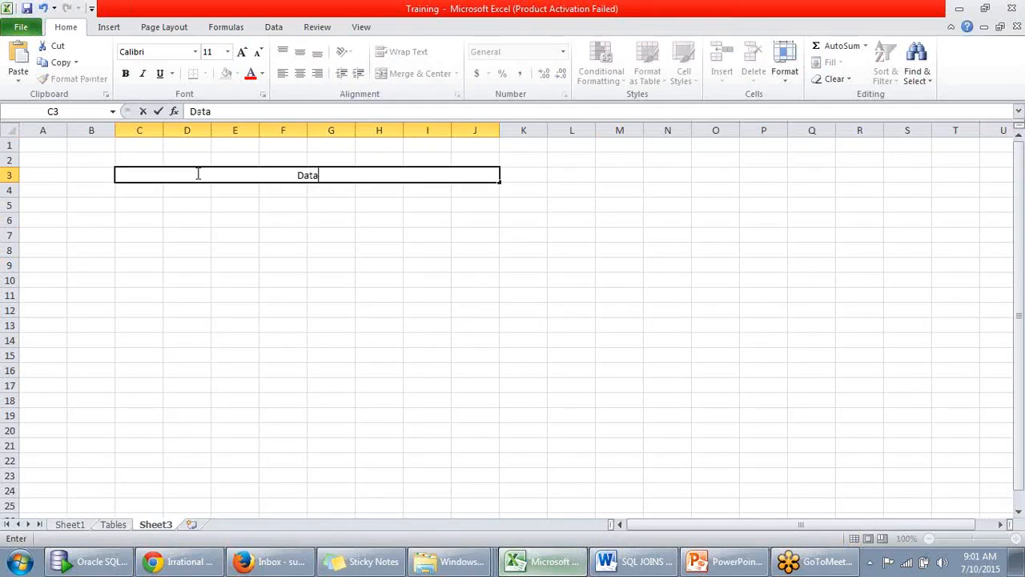
# - Complete the text in the merged cell C3 as "Data about data or data that defines data"
pyautogui.write('abour')
pyautogui.press('BackSpace')
pyautogui.write('t d')
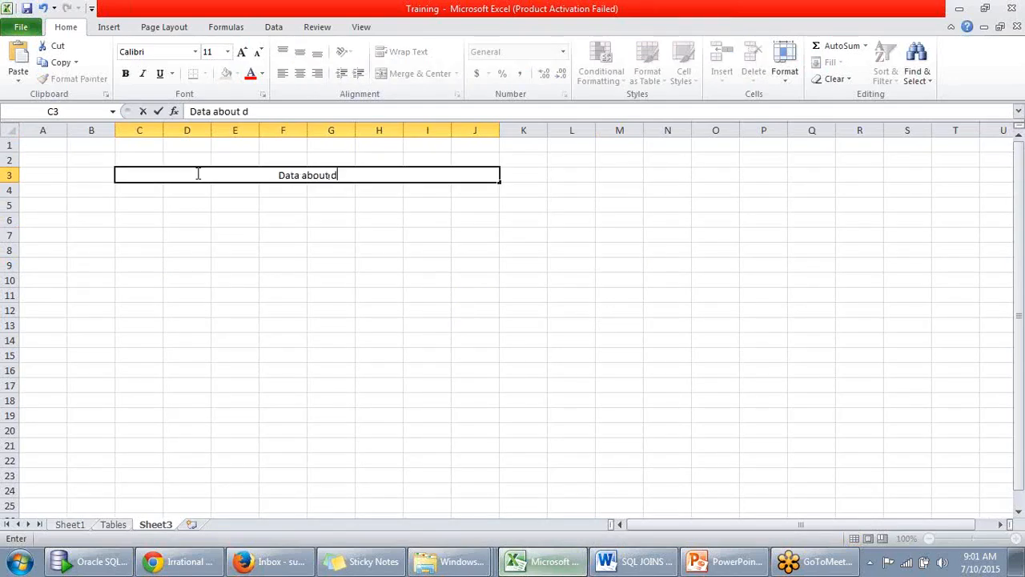
pyautogui.write('ata or data that ')
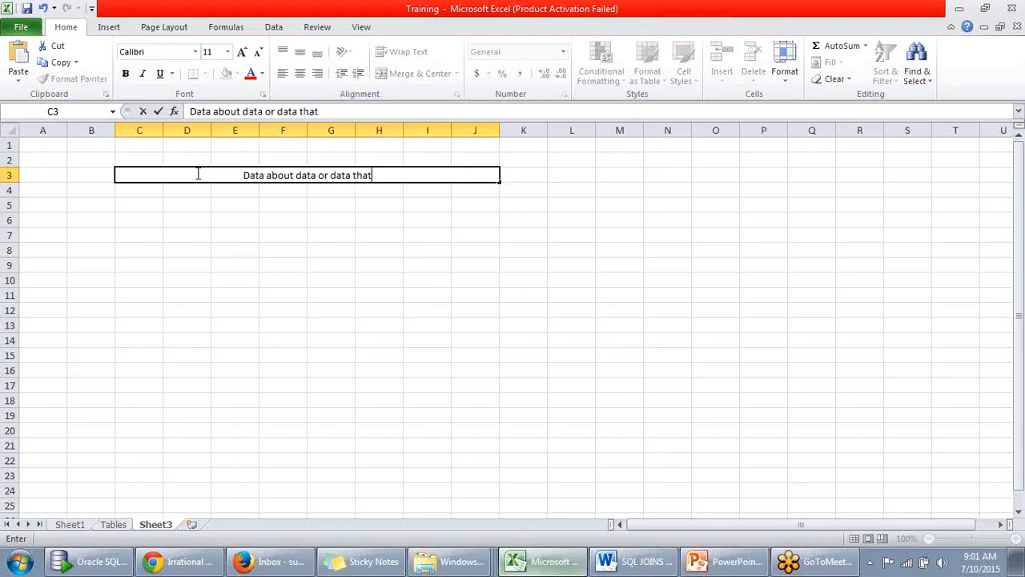
pyautogui.write('define')
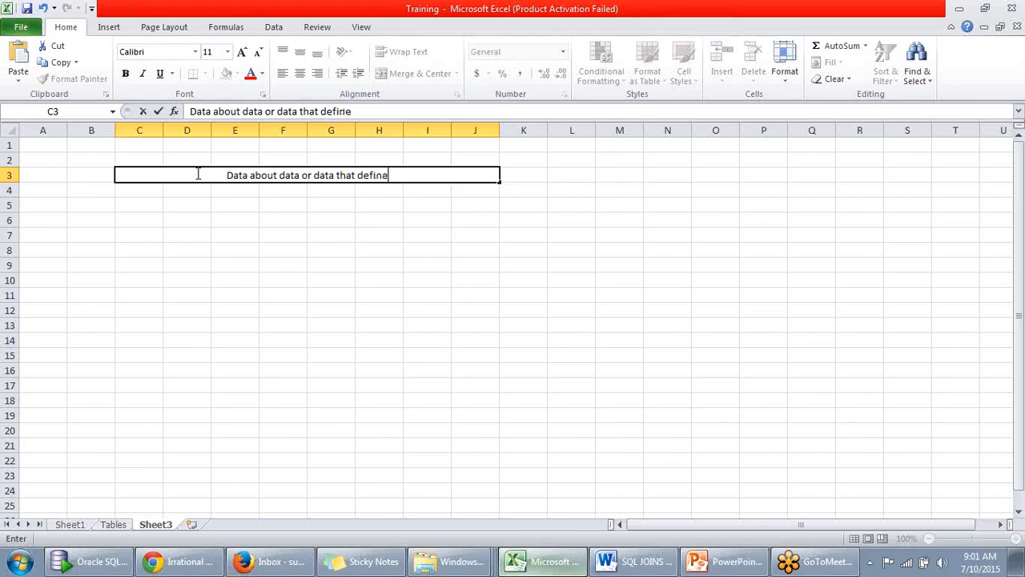
pyautogui.write('s data.')
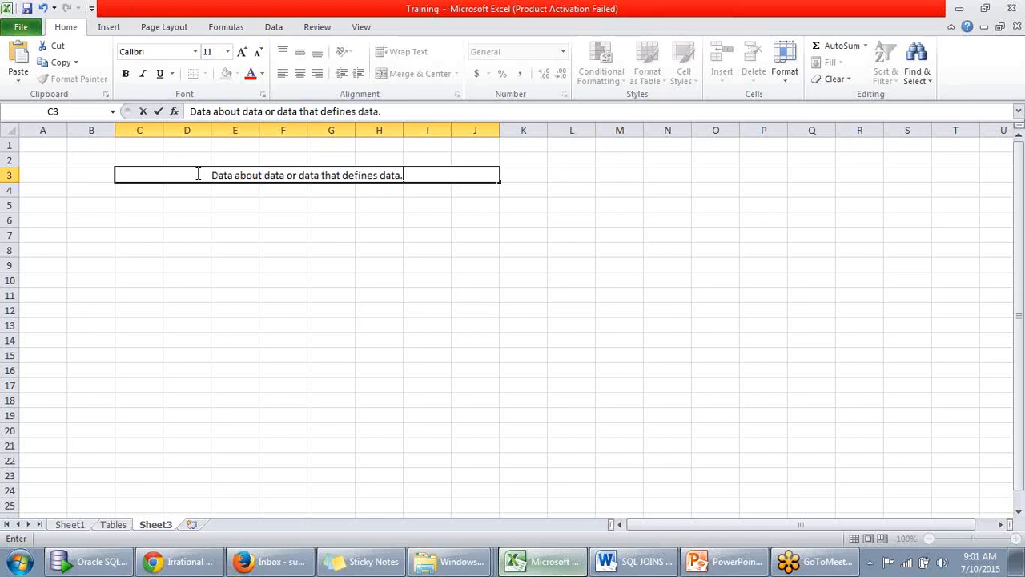
pyautogui.press('BackSpace')
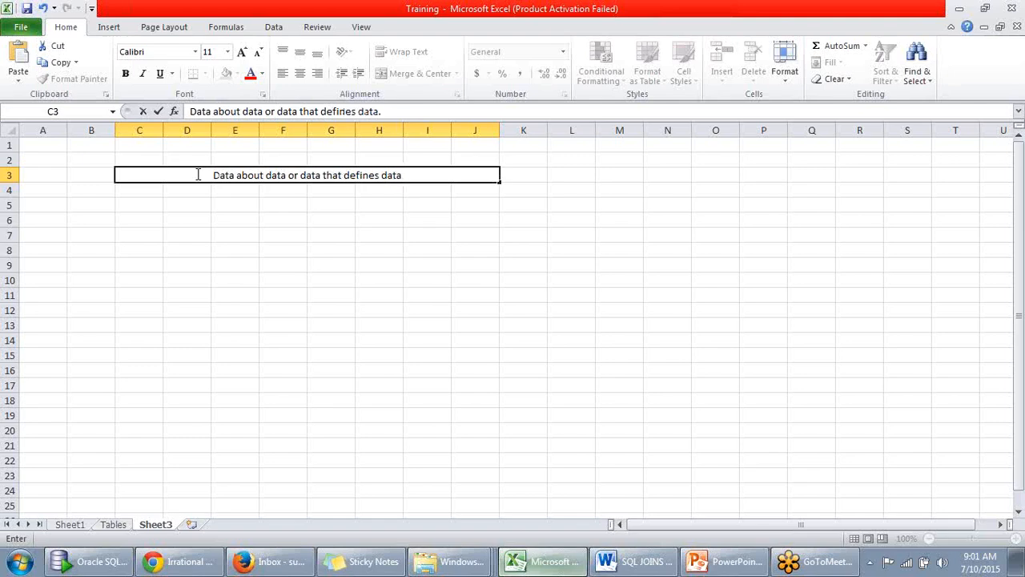
# - Enter the column headers "emp id", "e name" and "mgr id" in cells E6 to G6
pyautogui.click(241, 218)
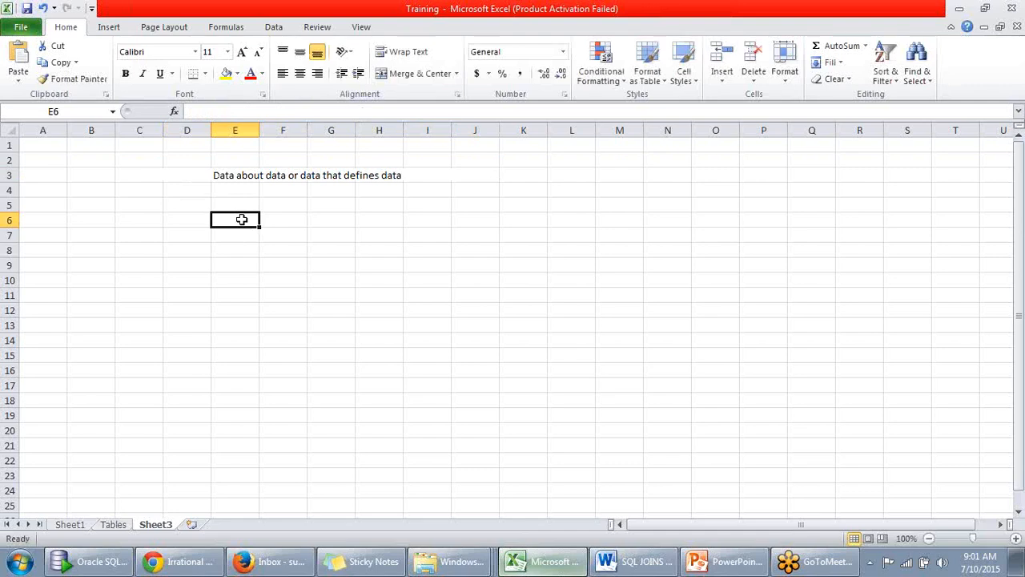
pyautogui.write('emp')
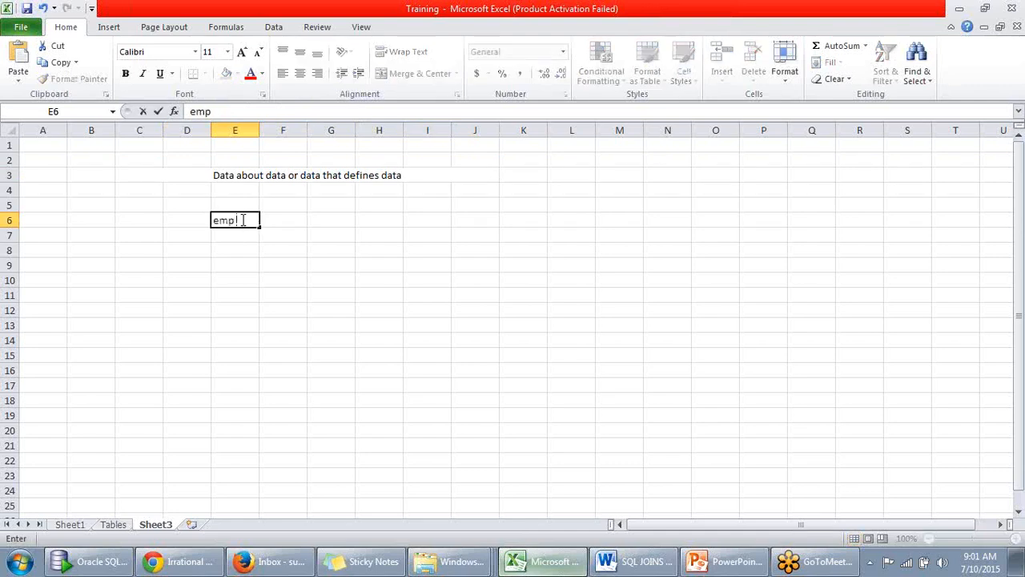
pyautogui.write(' id')
pyautogui.press('Tab')
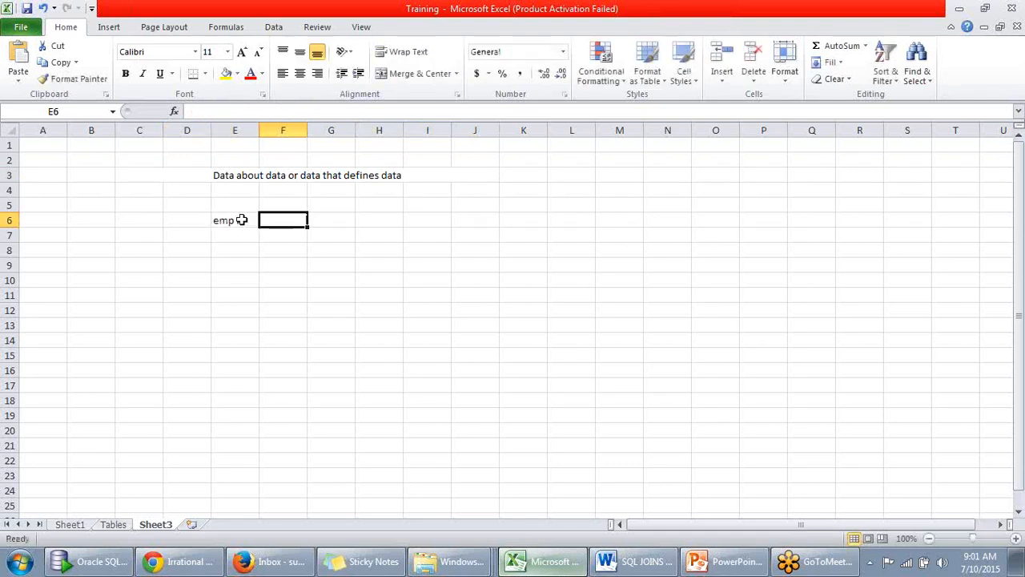
pyautogui.write('e name')
pyautogui.press('Tab')
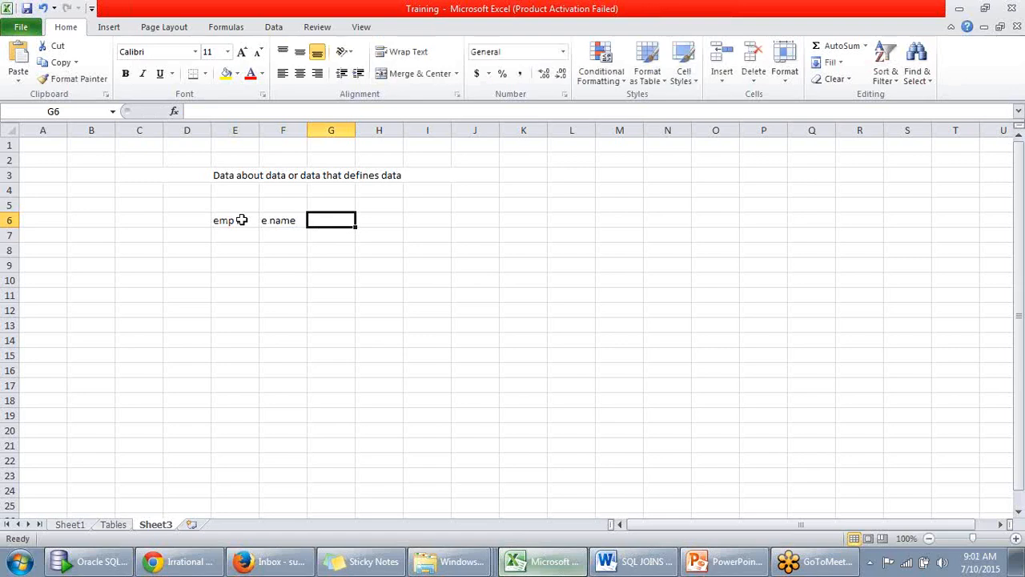
pyautogui.write('mgr id')
pyautogui.press('Tab')
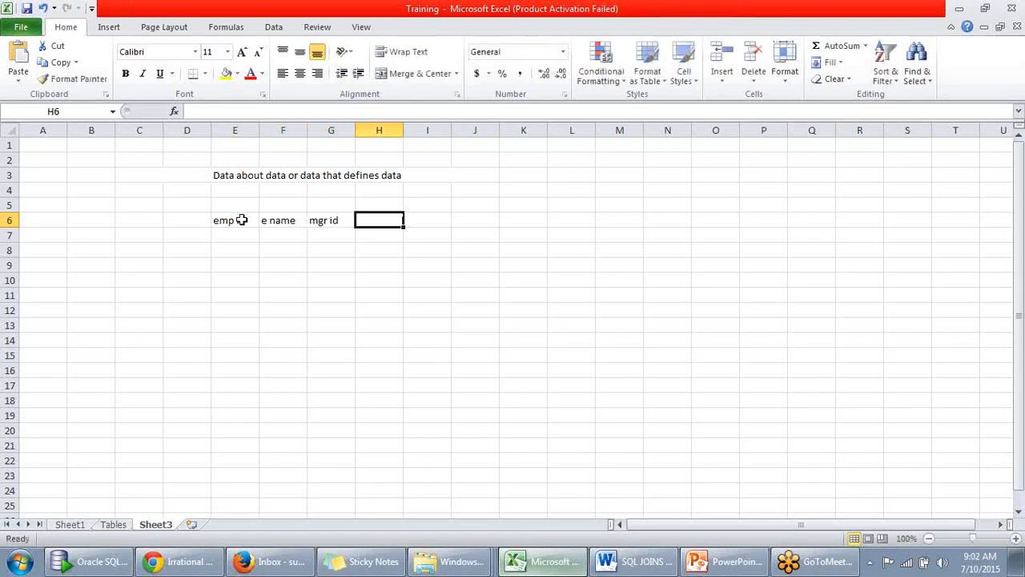
# - Continue the header row with "job", "location" and "salary" in cells H6 to J6
pyautogui.write('jo')
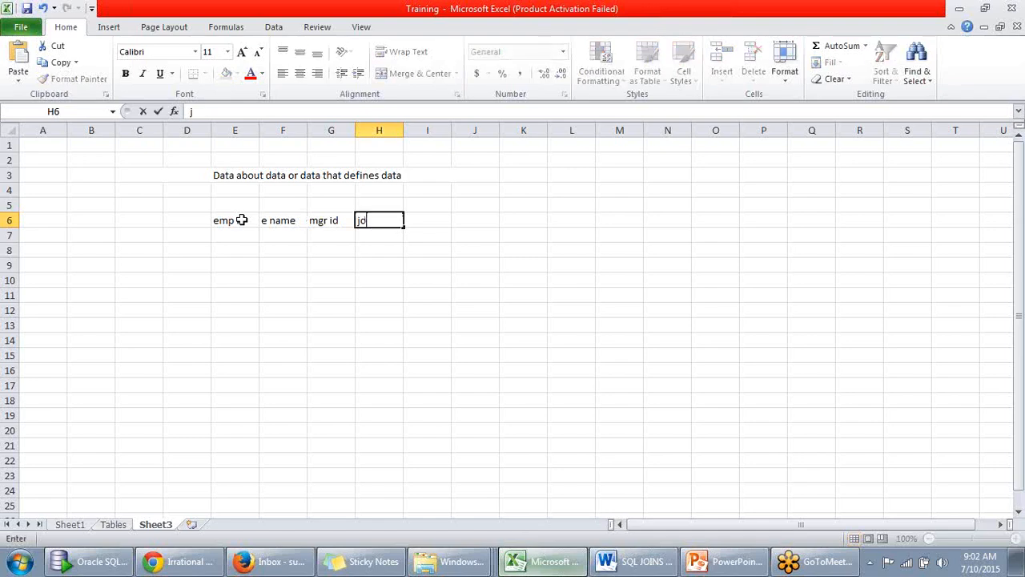
pyautogui.write('b')
pyautogui.press('Tab')
pyautogui.write('location')
pyautogui.press('Tab')
pyautogui.write('ssala')
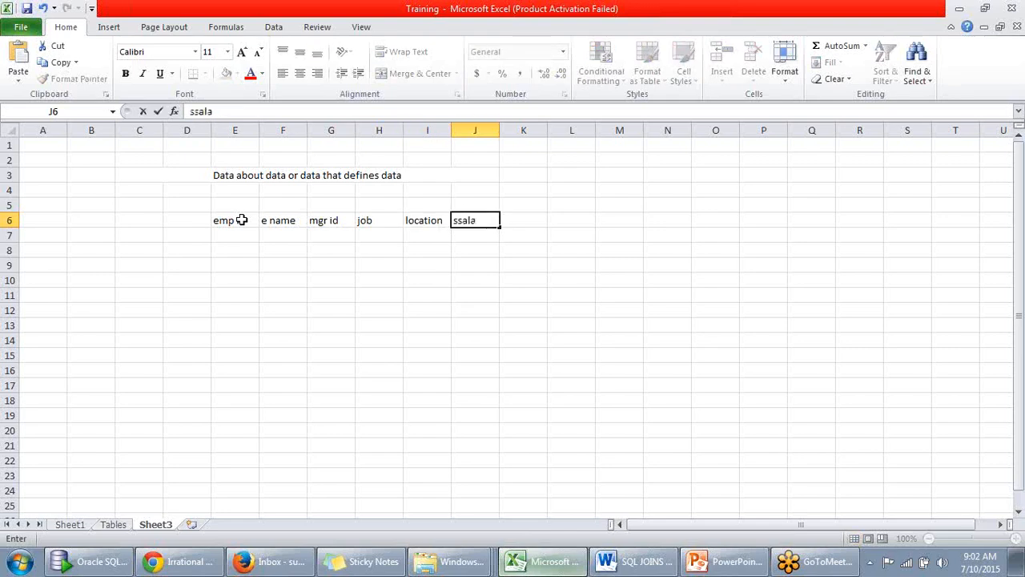
pyautogui.press('BackSpace')
pyautogui.press('BackSpace')
pyautogui.press('BackSpace')
pyautogui.write('alary')
pyautogui.click(240, 294)
# - Apply all borders to the employee table range E6:J19
pyautogui.click(225, 219)
pyautogui.moveTo(224, 218); pyautogui.dragTo(463, 407)
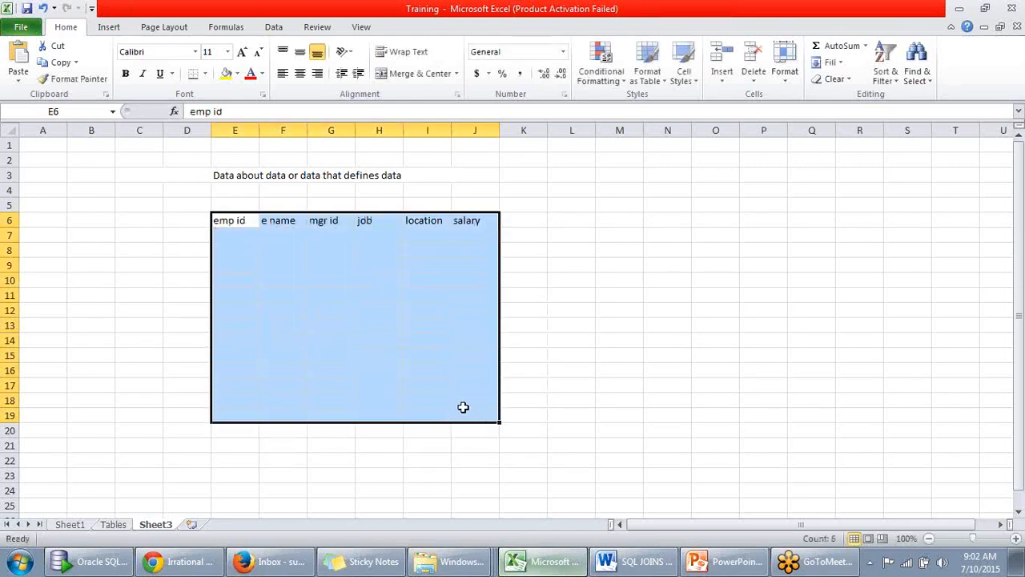
pyautogui.click(206, 74)
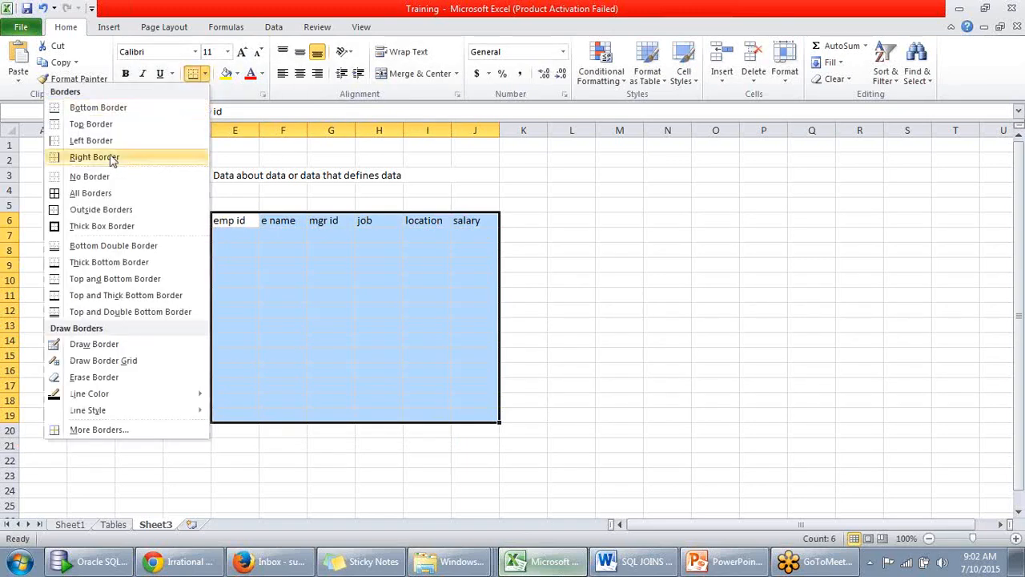
pyautogui.click(107, 195)
pyautogui.click(607, 262)
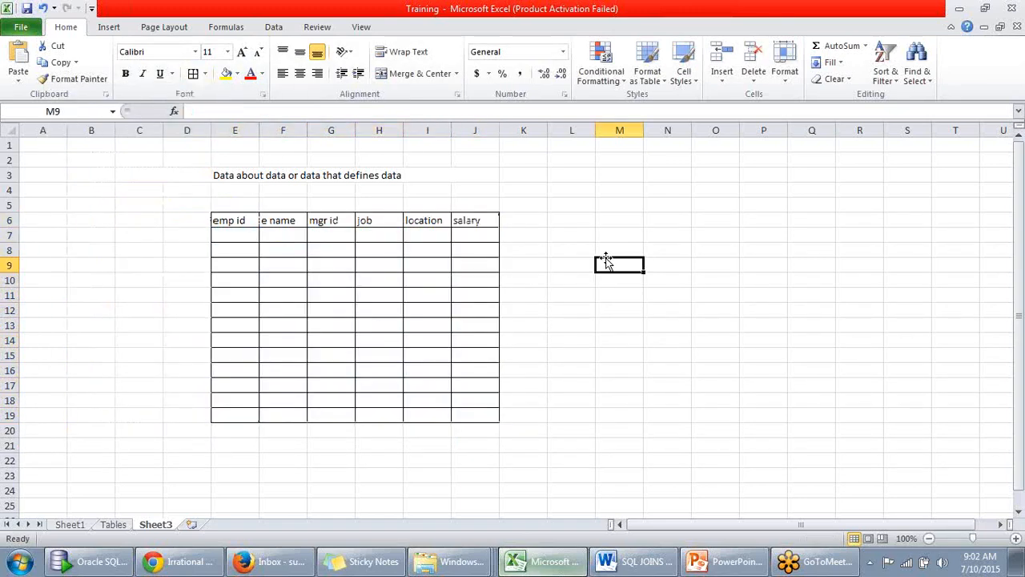
# - Fill the employee table's header cells E6:J6 with yellow
pyautogui.click(232, 220)
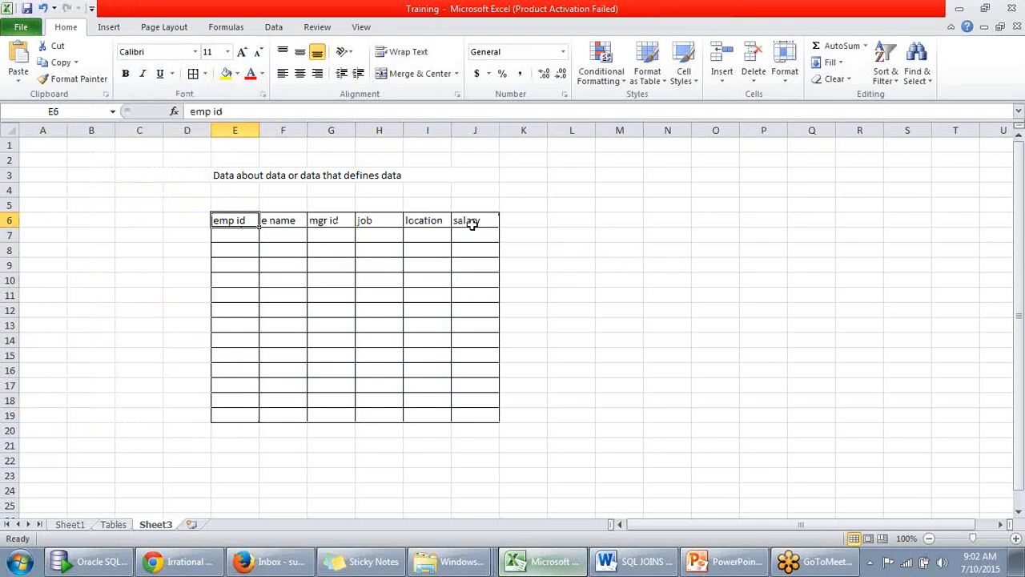
pyautogui.keyDown('shift'); pyautogui.click(473, 223); pyautogui.keyUp('shift')
pyautogui.click(225, 70)
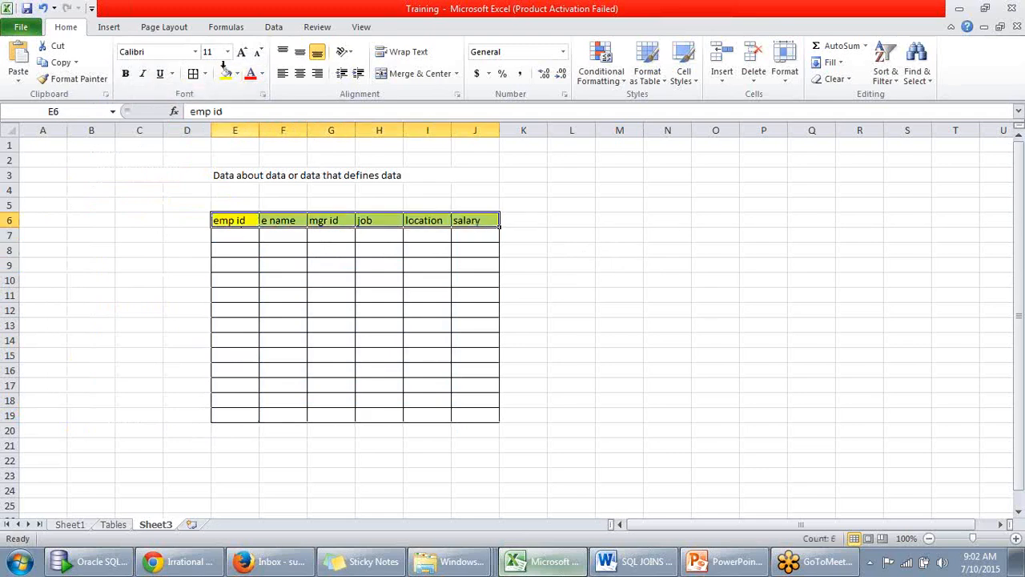
pyautogui.click(237, 237)
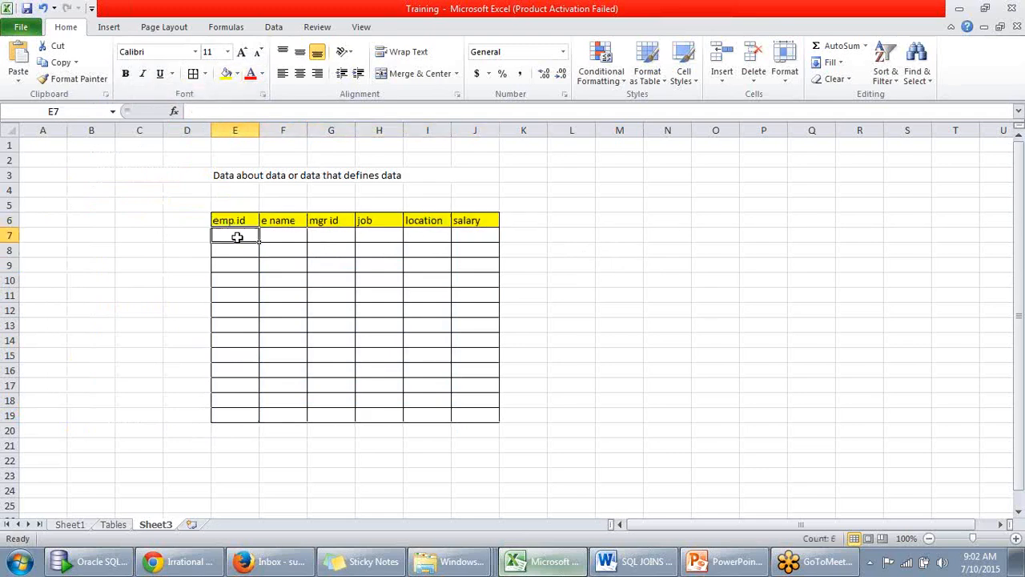
pyautogui.click(293, 236)
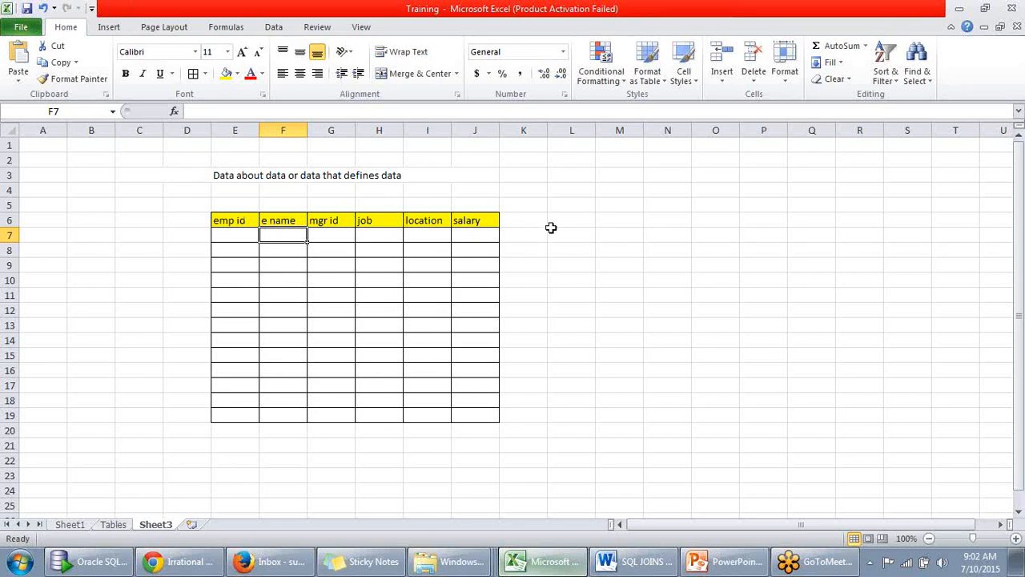
# - Start a second table by entering the headers "dept no", "dept name" and "location" in cells M7 to O7
pyautogui.moveTo(611, 235); pyautogui.dragTo(709, 306)
pyautogui.click(746, 263)
pyautogui.click(618, 236)
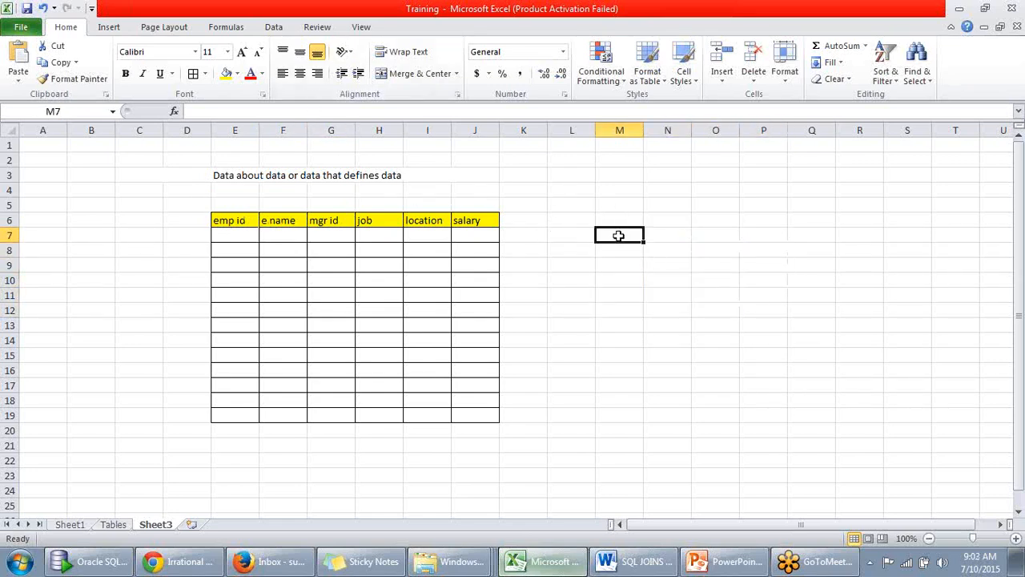
pyautogui.write('dept no')
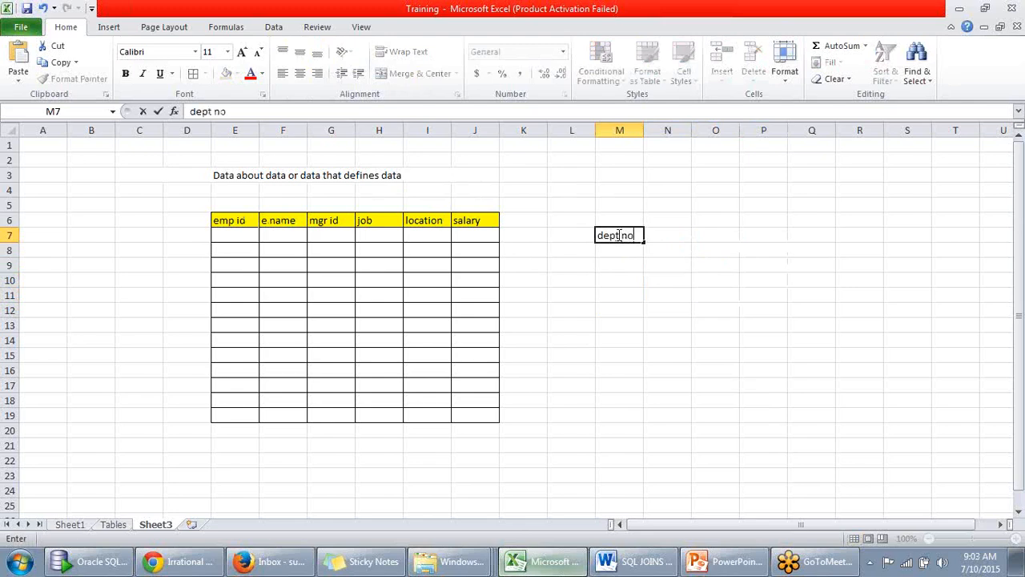
pyautogui.press('Tab')
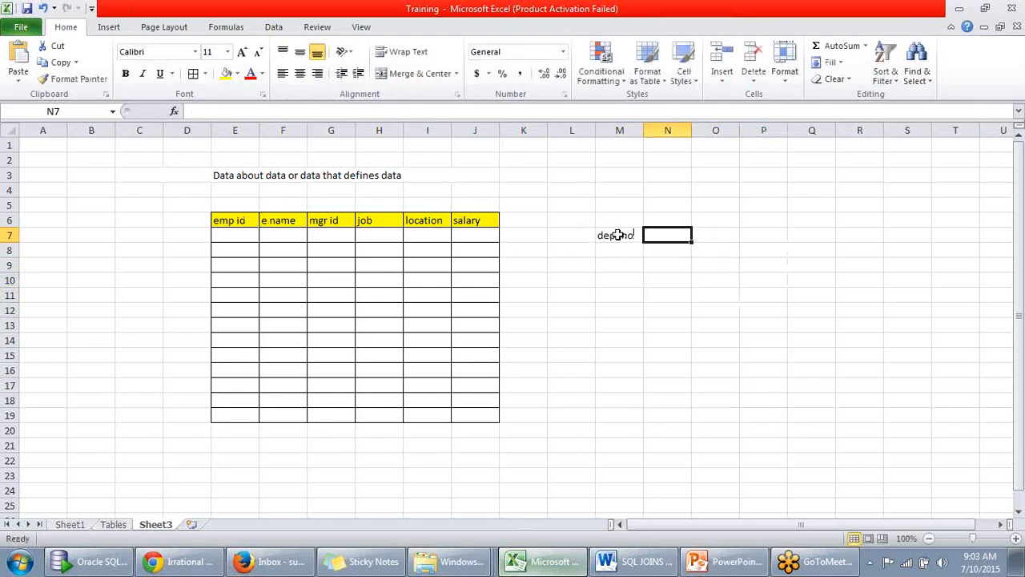
pyautogui.write('dept n')
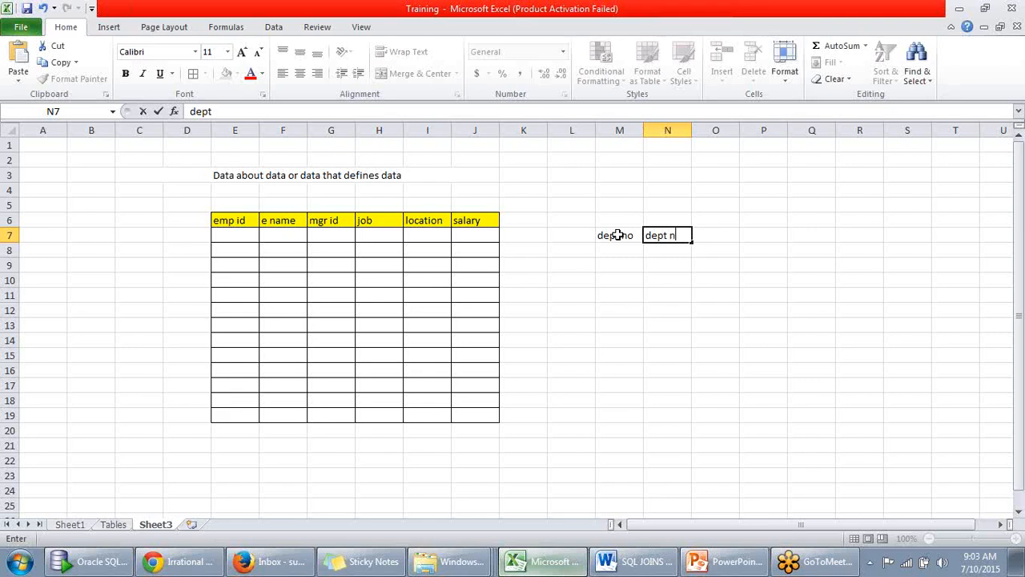
pyautogui.write('ame')
pyautogui.press('Tab')
pyautogui.write('loc')
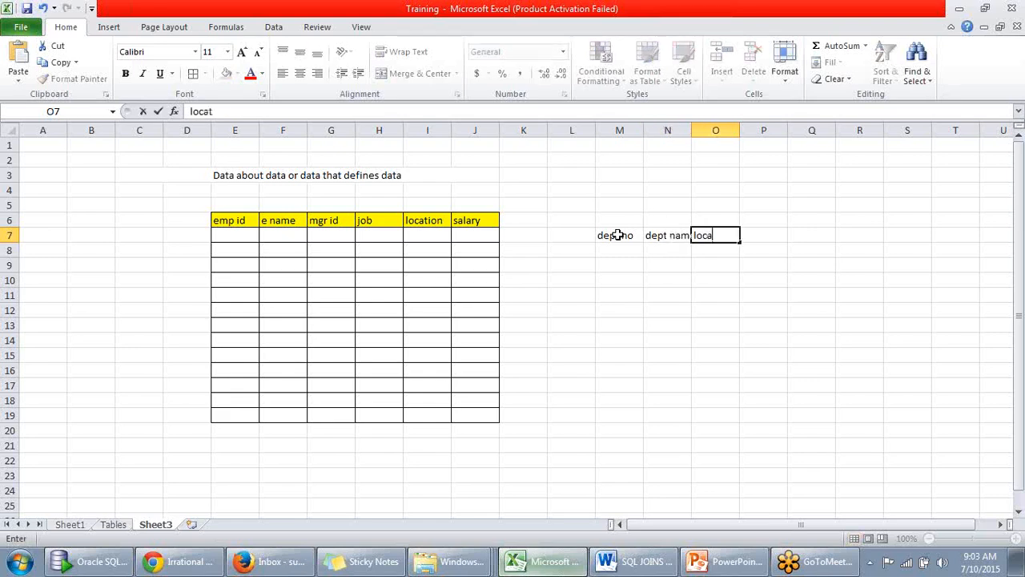
pyautogui.click(791, 260)
# - Replace the "location" header in cell I6 of the employee table with "dept no"
pyautogui.click(425, 221)
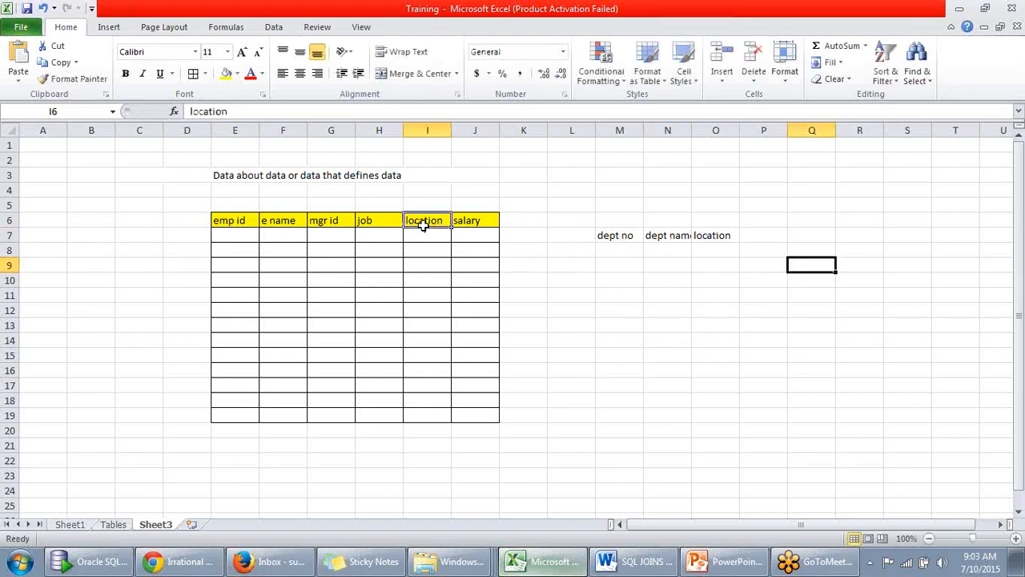
pyautogui.write('dept no')
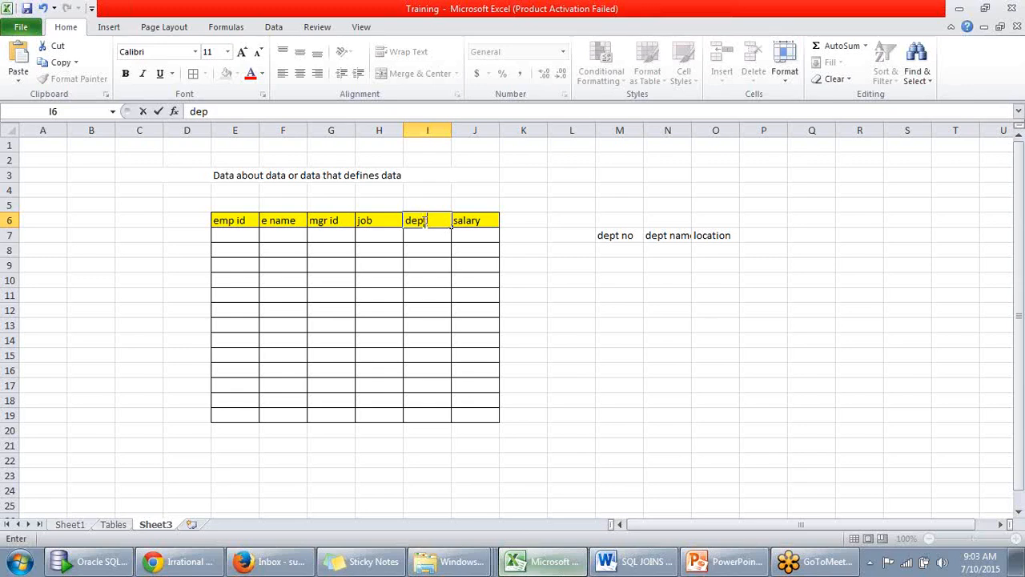
pyautogui.click(753, 224)
# - Widen column N to fit the "dept name" header and fill the department table range M7:O14 with yellow
pyautogui.moveTo(691, 130); pyautogui.dragTo(719, 130)
pyautogui.click(617, 281)
pyautogui.moveTo(616, 235); pyautogui.dragTo(741, 342)
pyautogui.click(227, 74)
pyautogui.click(883, 247)
# - Change the fill of the department table's header cells M7:O7 to light blue
pyautogui.moveTo(600, 236); pyautogui.dragTo(739, 236)
pyautogui.click(237, 74)
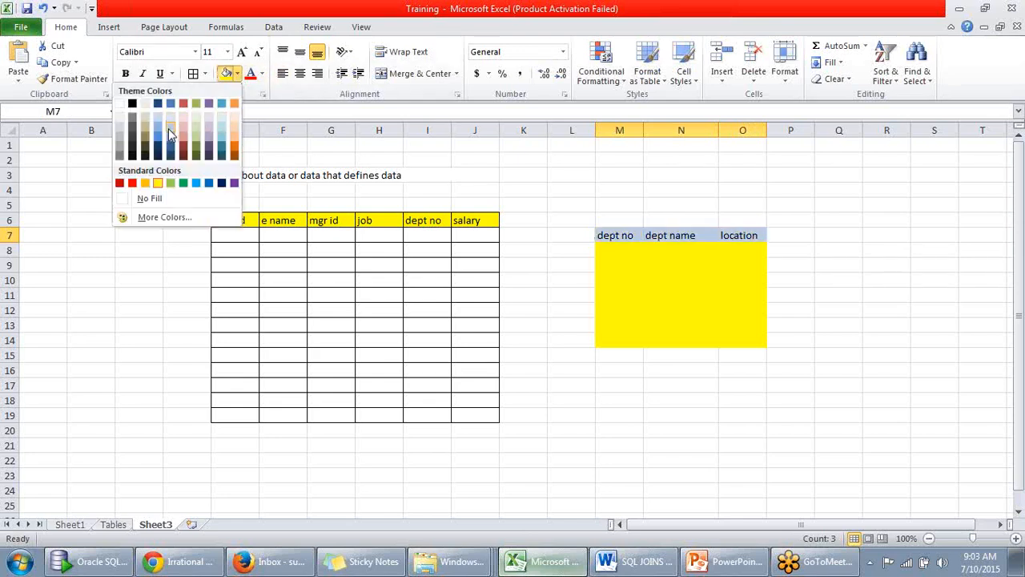
pyautogui.click(170, 128)
pyautogui.click(781, 222)
# - Apply all borders to the department table range M7:O14
pyautogui.moveTo(616, 235); pyautogui.dragTo(737, 344)
pyautogui.click(193, 73)
pyautogui.click(843, 427)
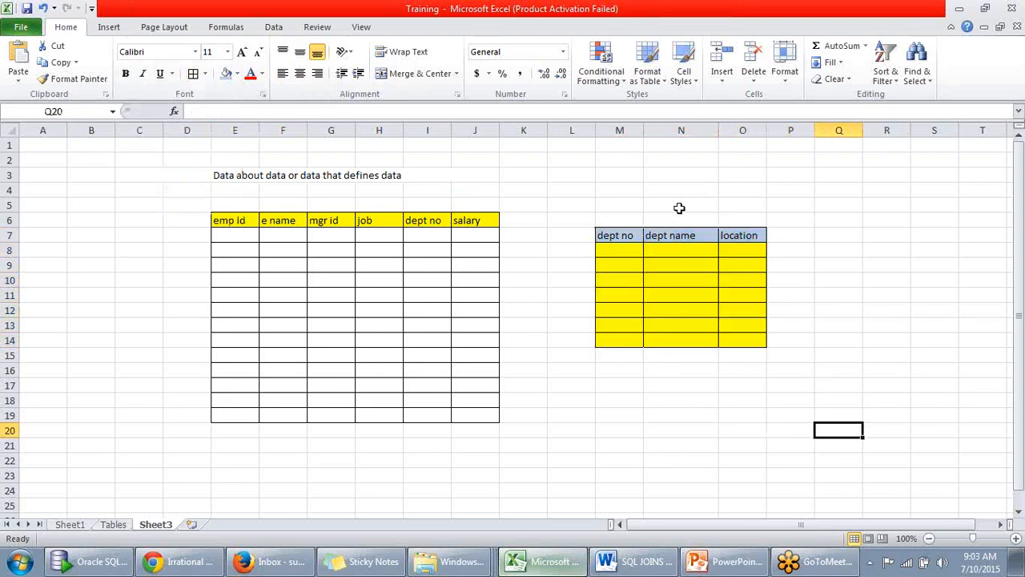
pyautogui.click(622, 238)
pyautogui.click(736, 237)
pyautogui.keyDown('shift'); pyautogui.click(621, 236); pyautogui.keyUp('shift')
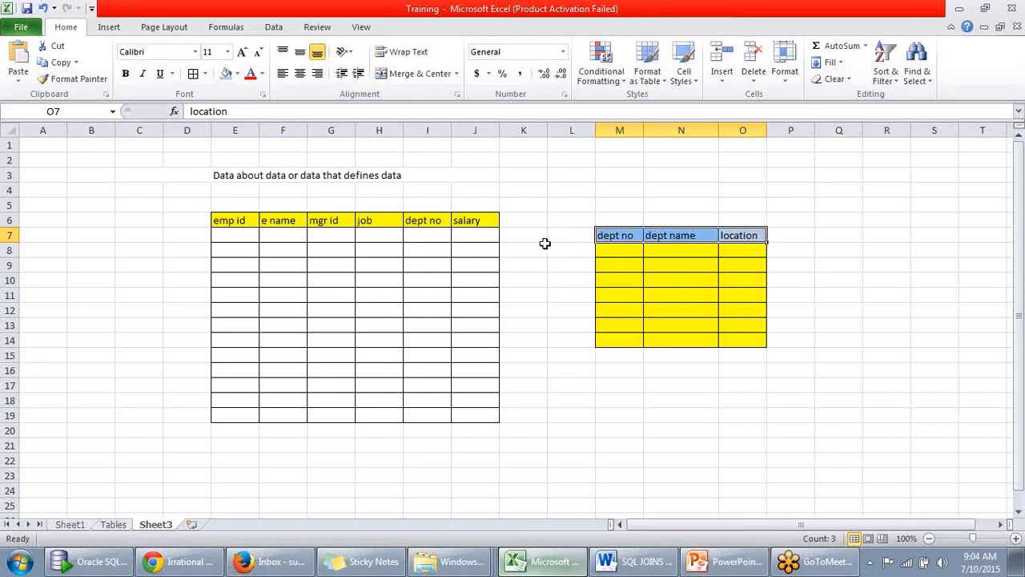
# - Make the "emp id" and "e name" headers of the employee table and the "dept name" header of the department table bold
pyautogui.click(238, 220)
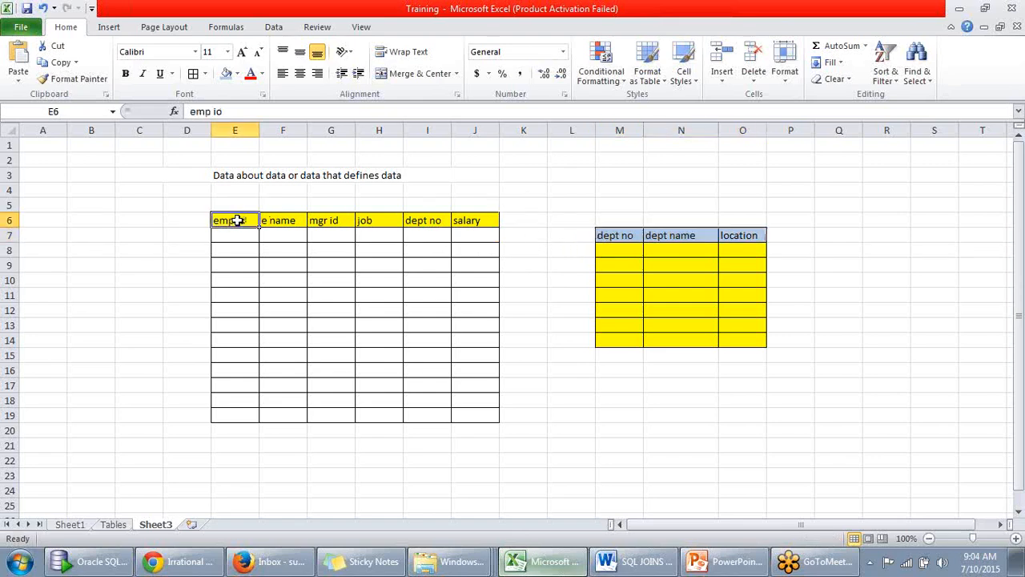
pyautogui.hotkey('ctrl', 'b')
pyautogui.click(288, 221)
pyautogui.hotkey('ctrl', 'b')
pyautogui.click(681, 234)
pyautogui.hotkey('ctrl', 'b')
pyautogui.click(804, 218)
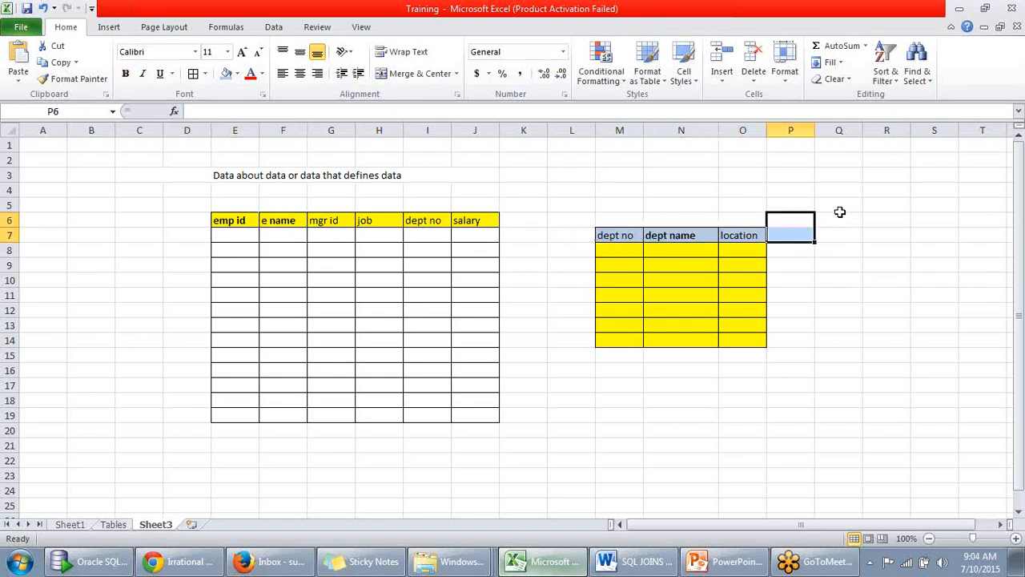
pyautogui.click(805, 205)
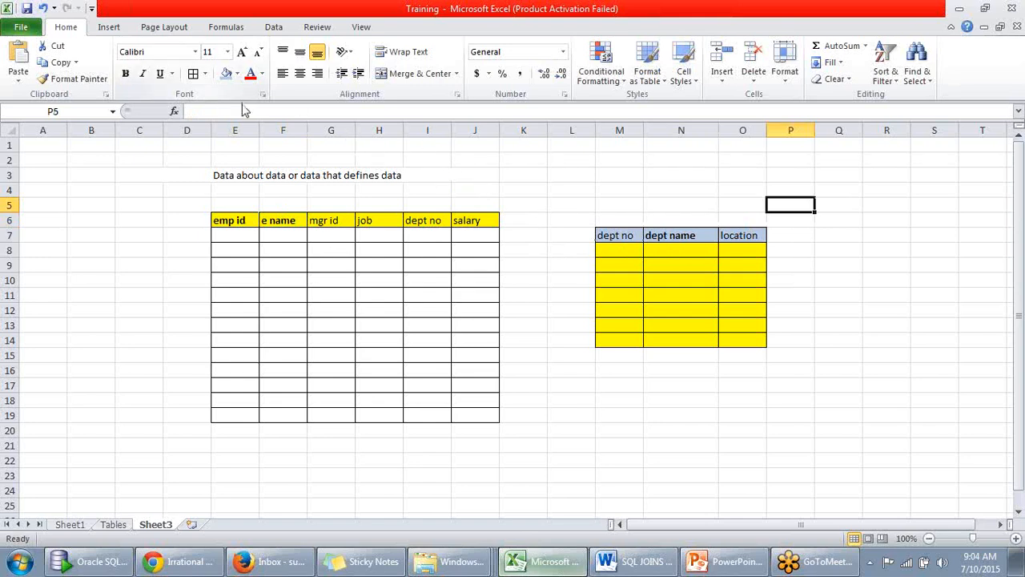
# - Draw a straight arrow about 1.43" wide from the employee table's edge at row 9 to the department table
pyautogui.click(108, 30)
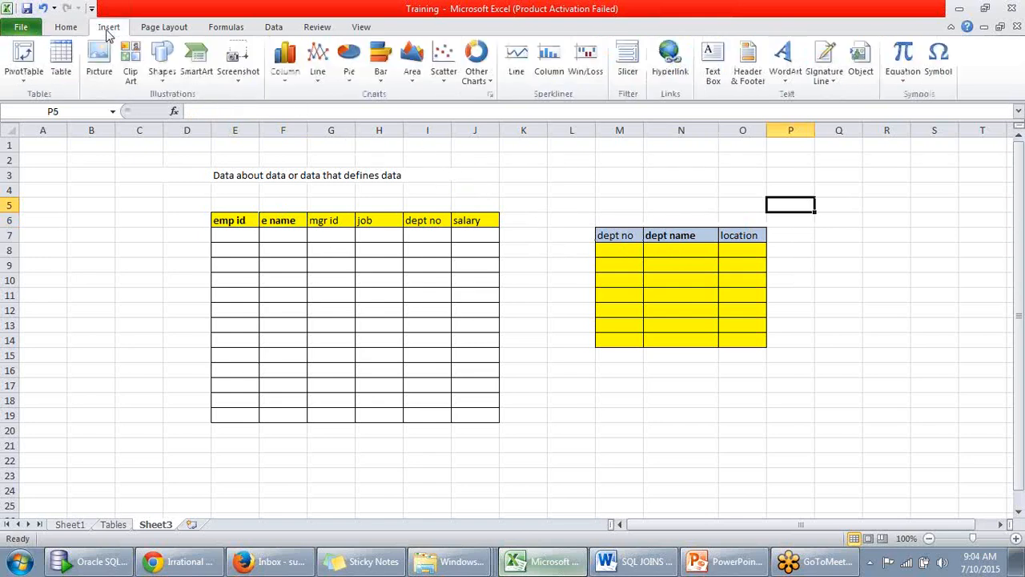
pyautogui.click(160, 58)
pyautogui.click(42, 109)
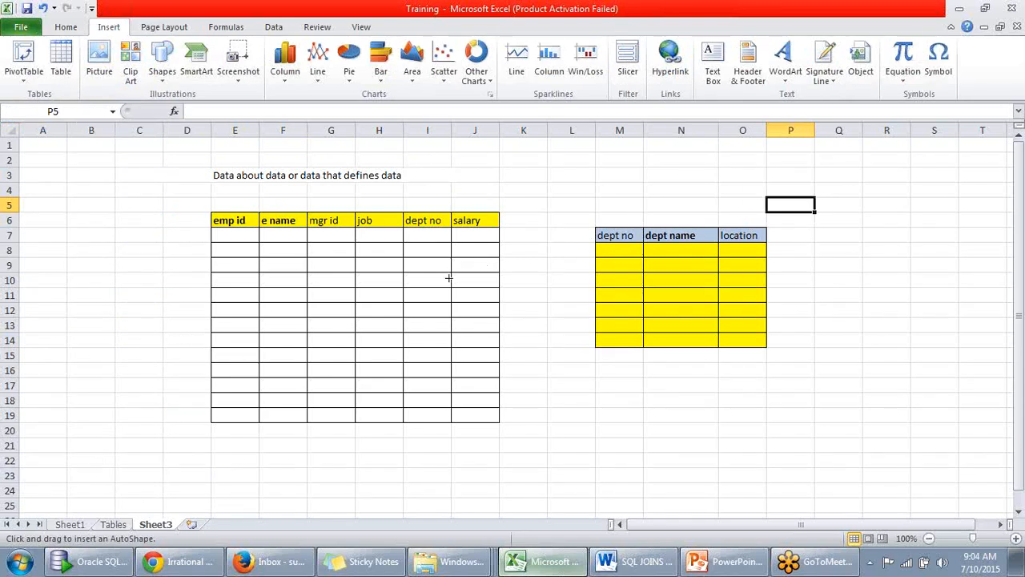
pyautogui.moveTo(497, 260); pyautogui.dragTo(598, 266)
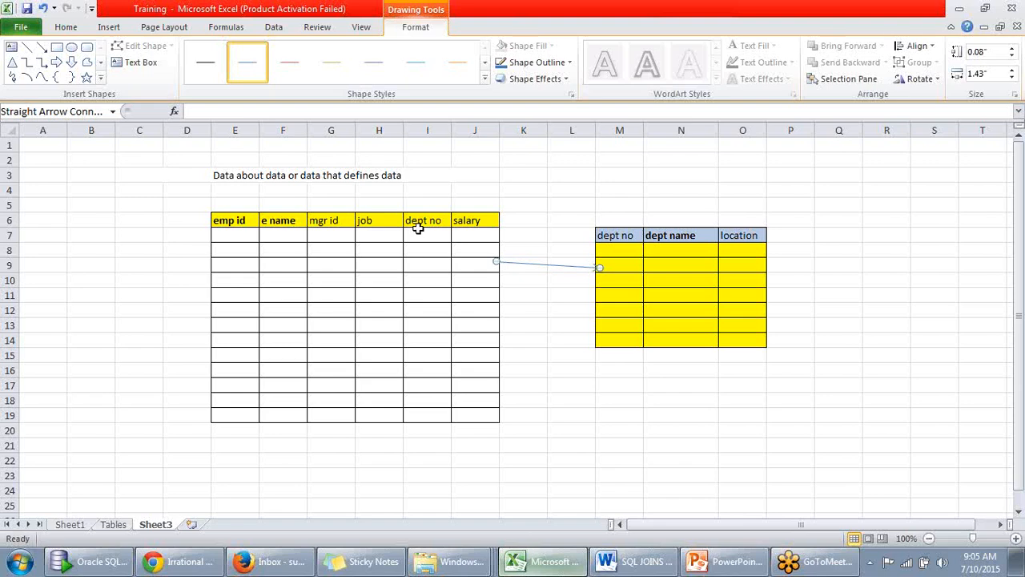
# - Switch to the RPD Basics slide show in PowerPoint and browse the computer's full program list to the Oracle folders
pyautogui.click(721, 561)
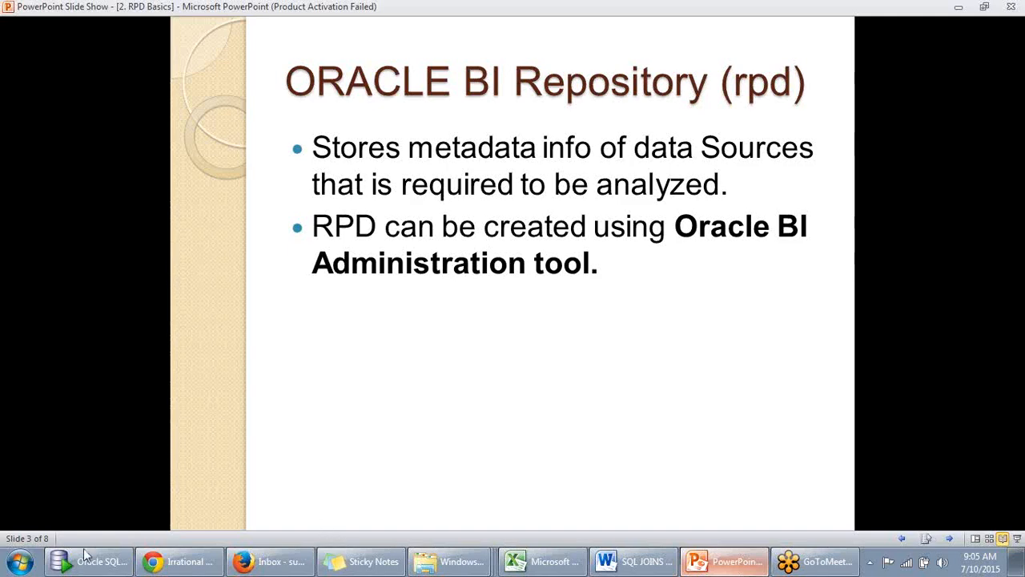
pyautogui.click(19, 564)
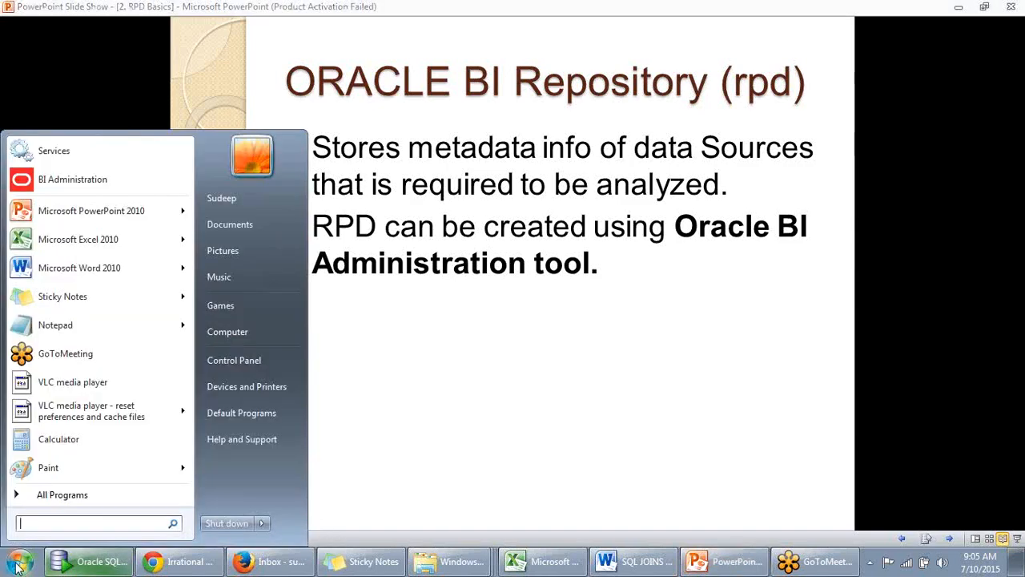
pyautogui.click(34, 496)
pyautogui.scroll(-6, 52, 397)
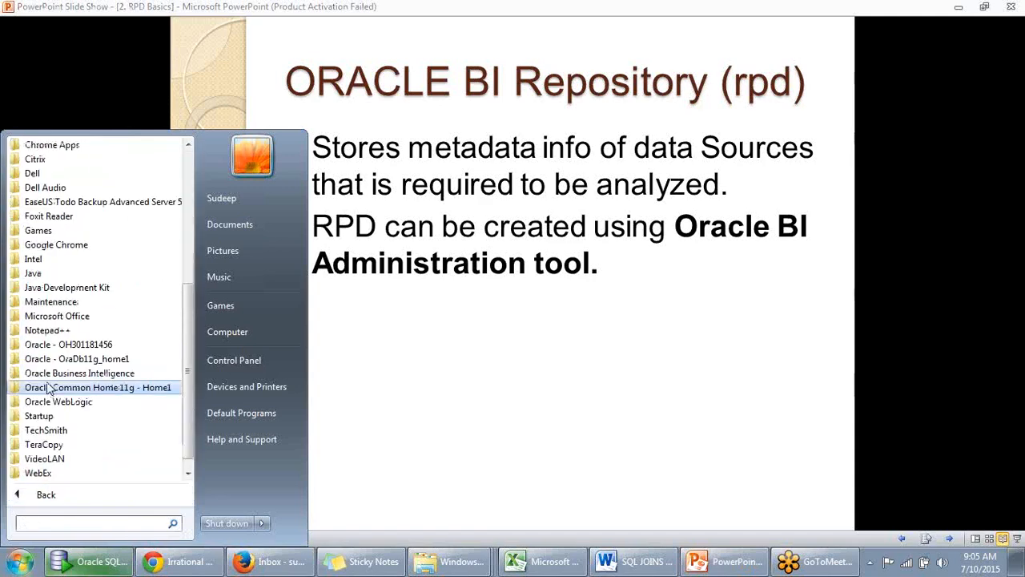
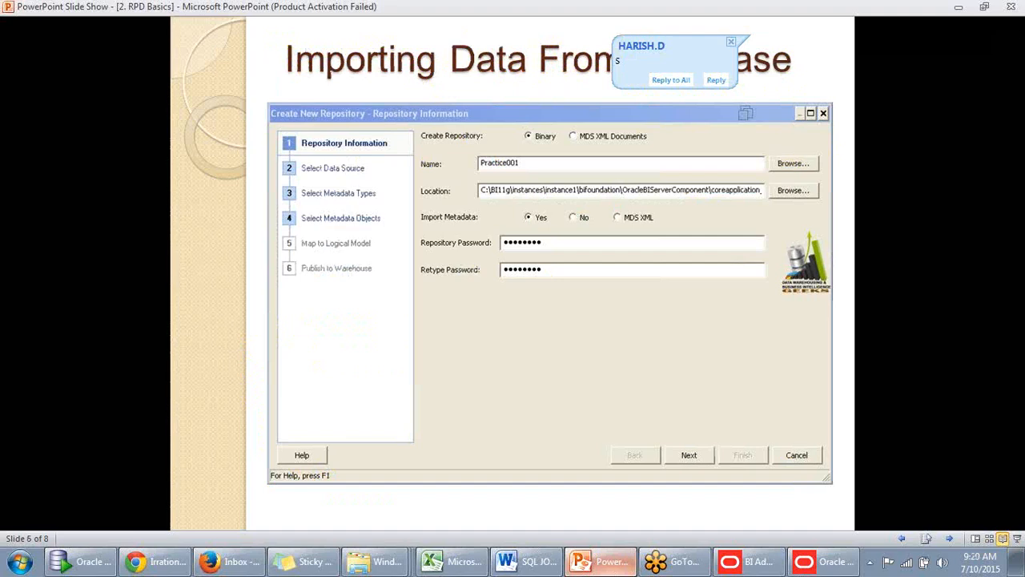
# - Review the slides on importing data from a database, selecting a data source and the connection pool through to the end of the show
pyautogui.press('Left')
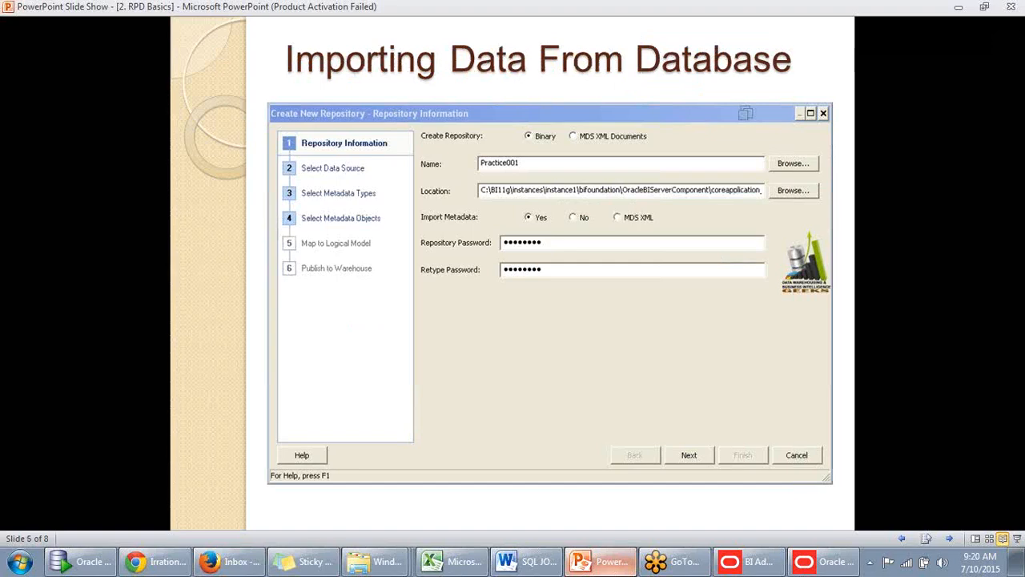
pyautogui.press('Right')
pyautogui.press('Right')
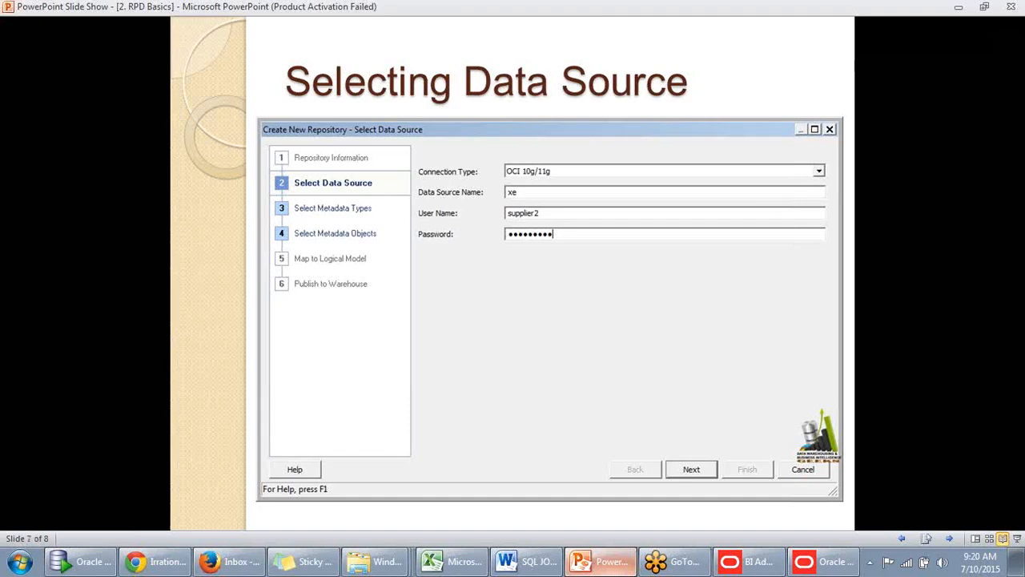
pyautogui.press('Left')
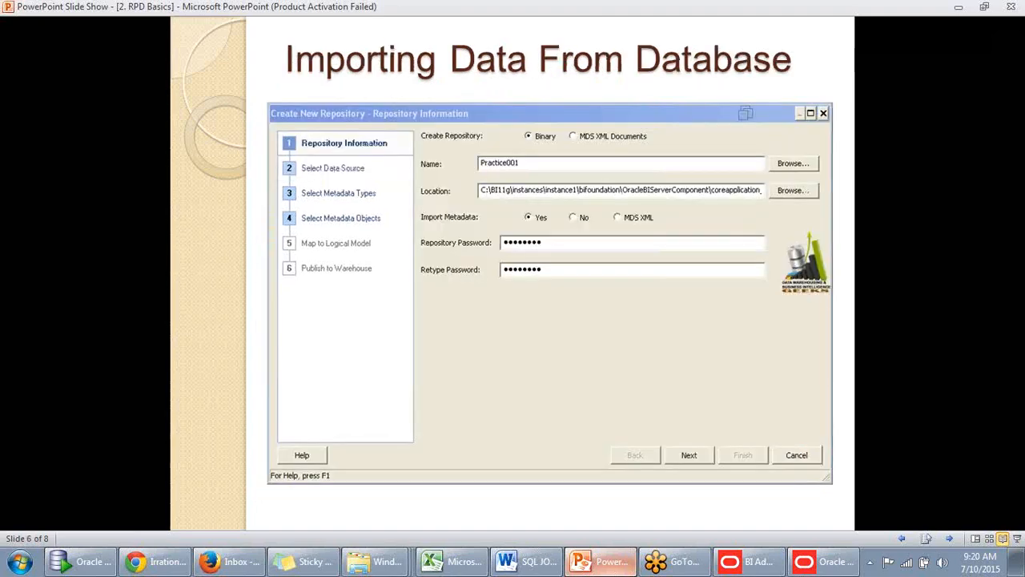
pyautogui.press('Right')
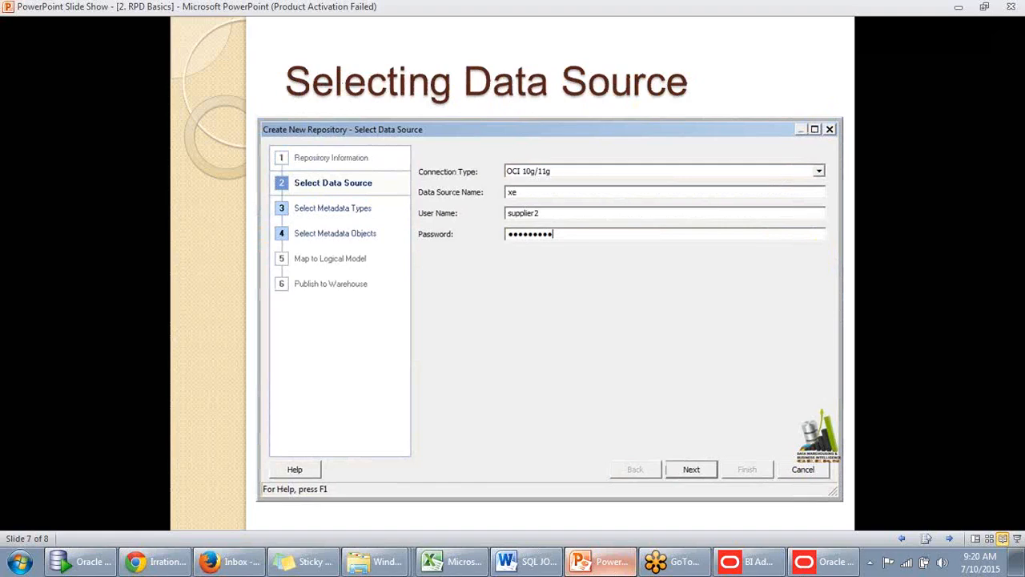
pyautogui.press('Right')
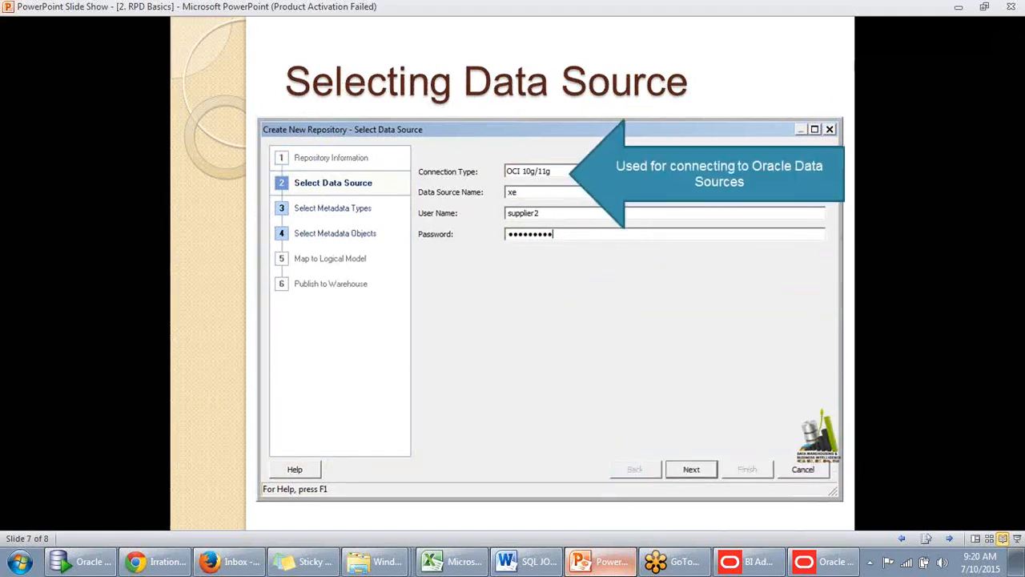
pyautogui.press('Right')
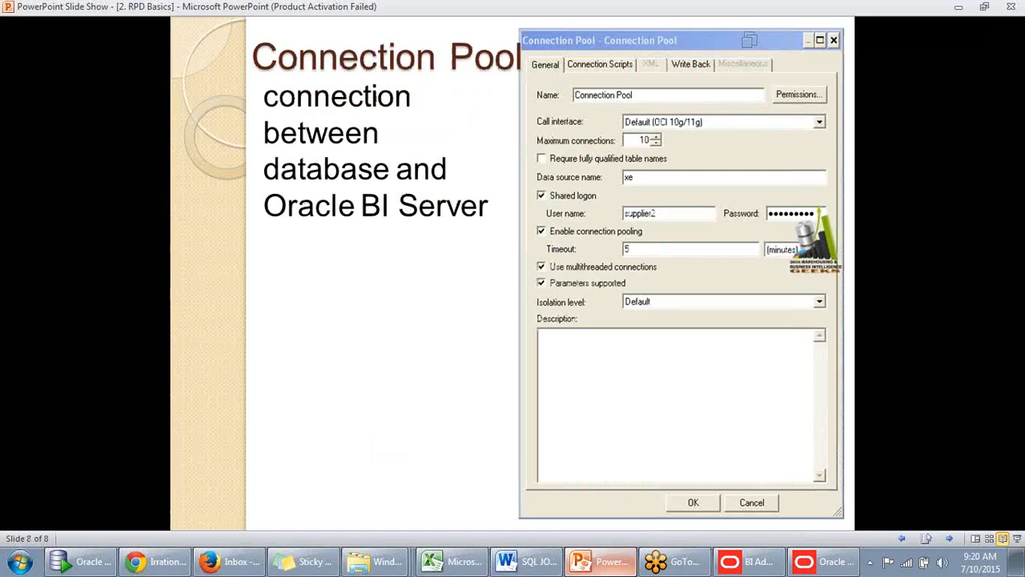
pyautogui.press('Right')
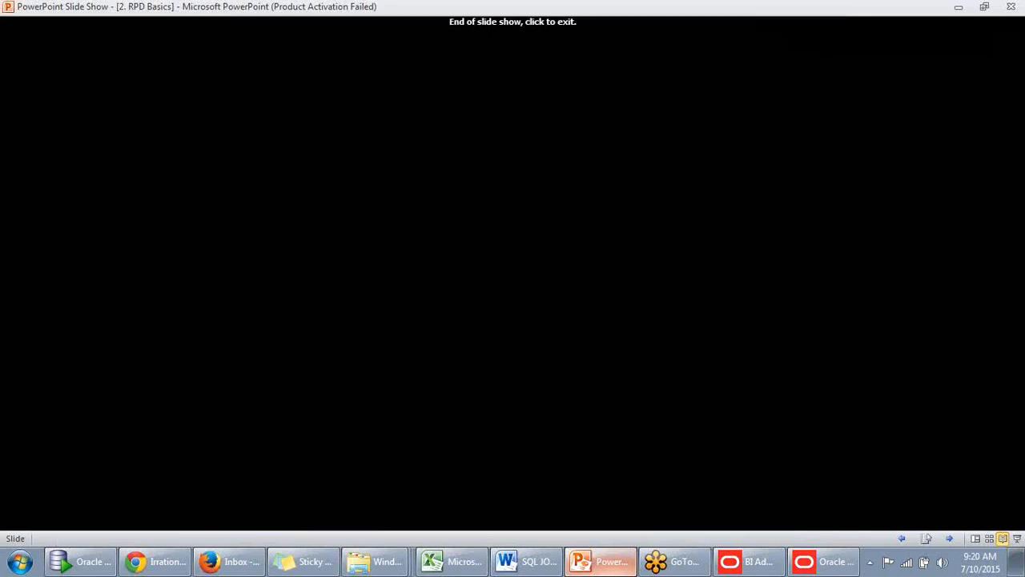
pyautogui.press('Right')
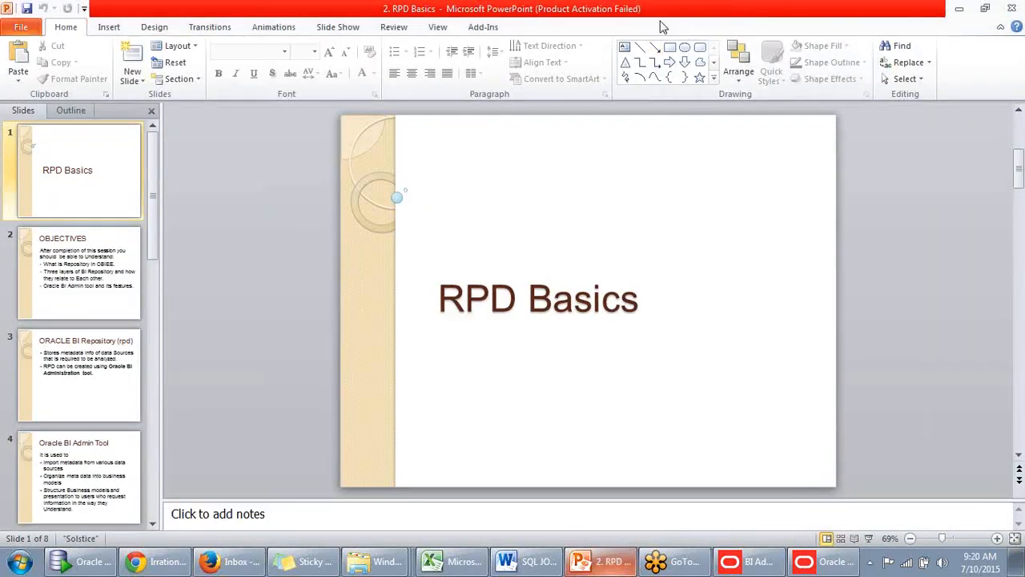
# - Close the RPD Basics presentation and the already running Oracle BI Administration Tool with its command window
pyautogui.click(984, 10)
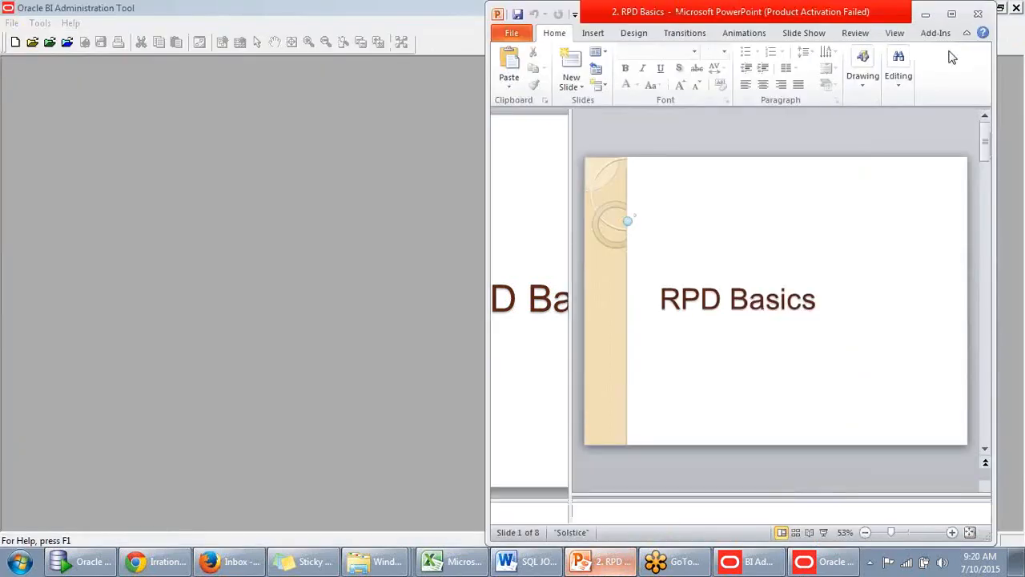
pyautogui.click(977, 14)
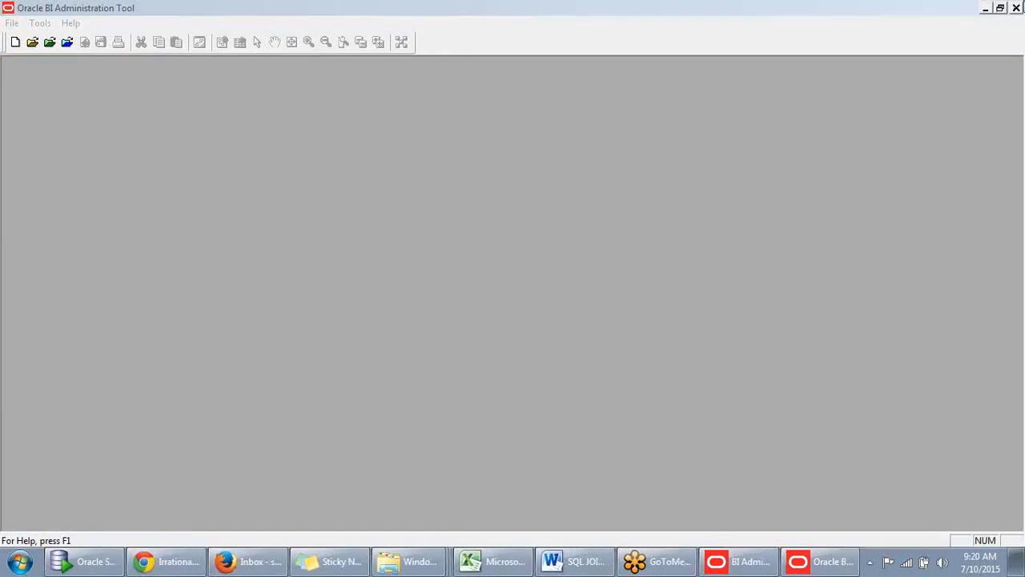
pyautogui.click(1017, 7)
pyautogui.click(959, 8)
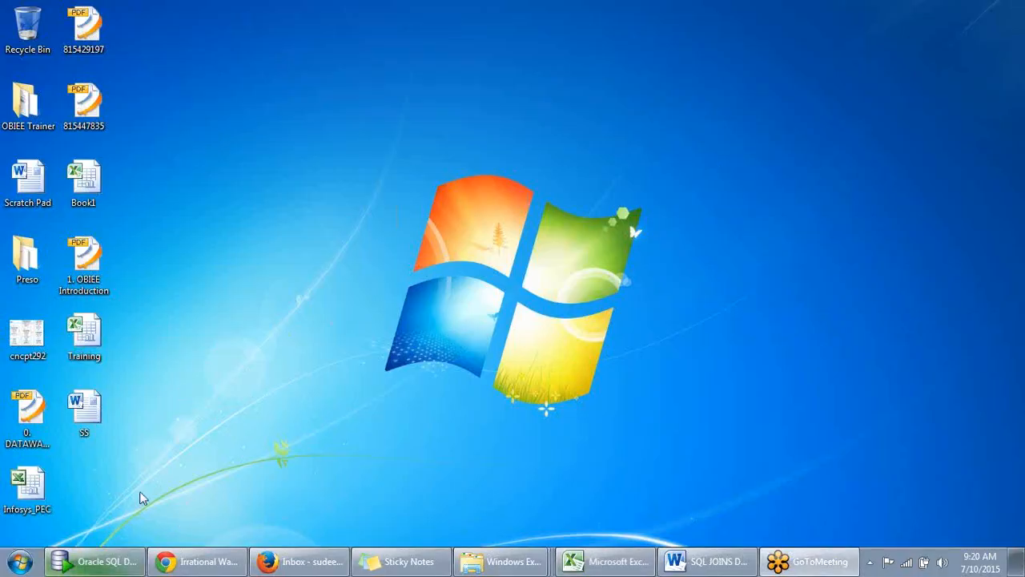
# - Launch BI Administration from the Oracle Business Intelligence program folder and maximize its window
pyautogui.click(19, 561)
pyautogui.click(45, 494)
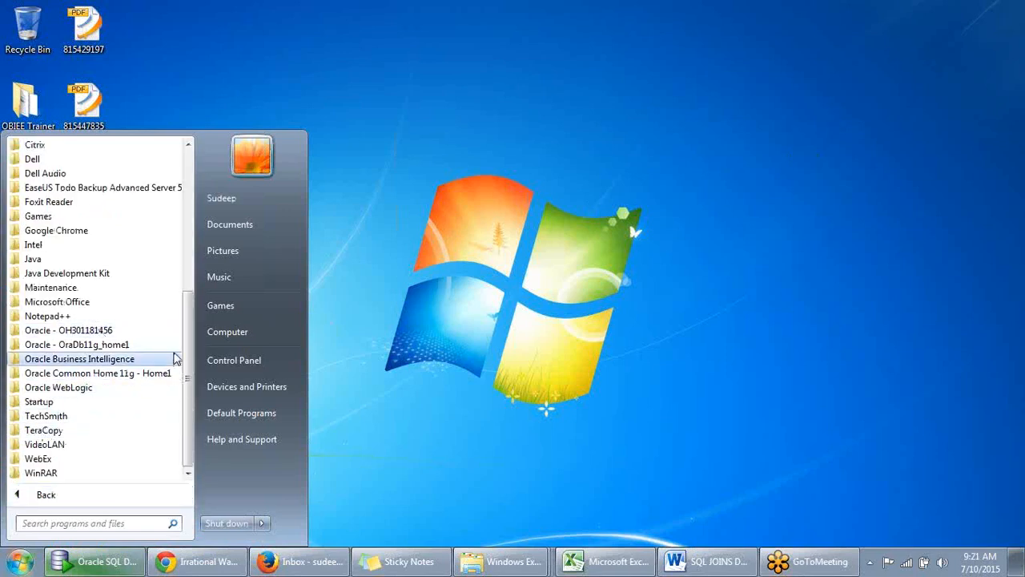
pyautogui.click(80, 359)
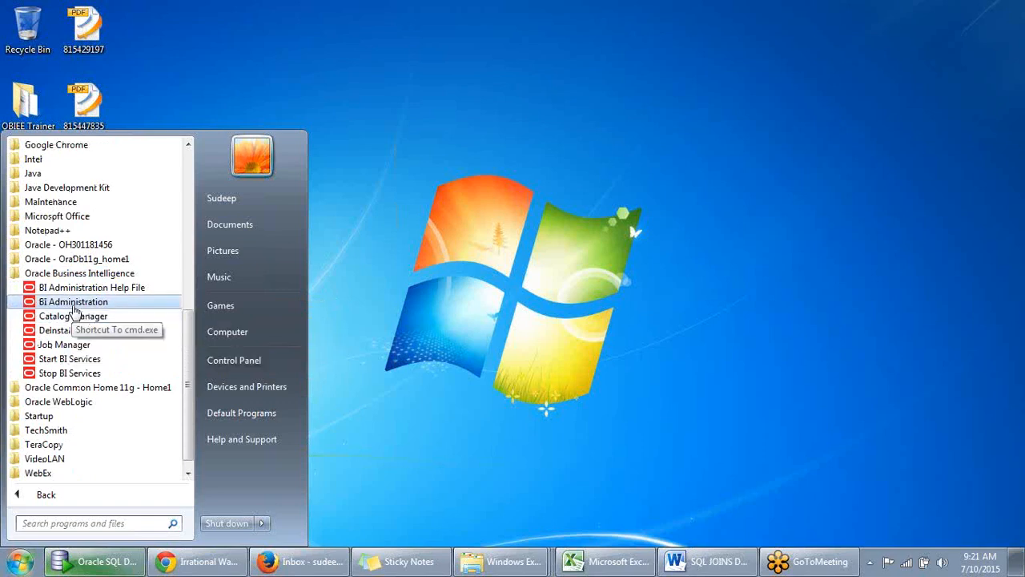
pyautogui.click(73, 303)
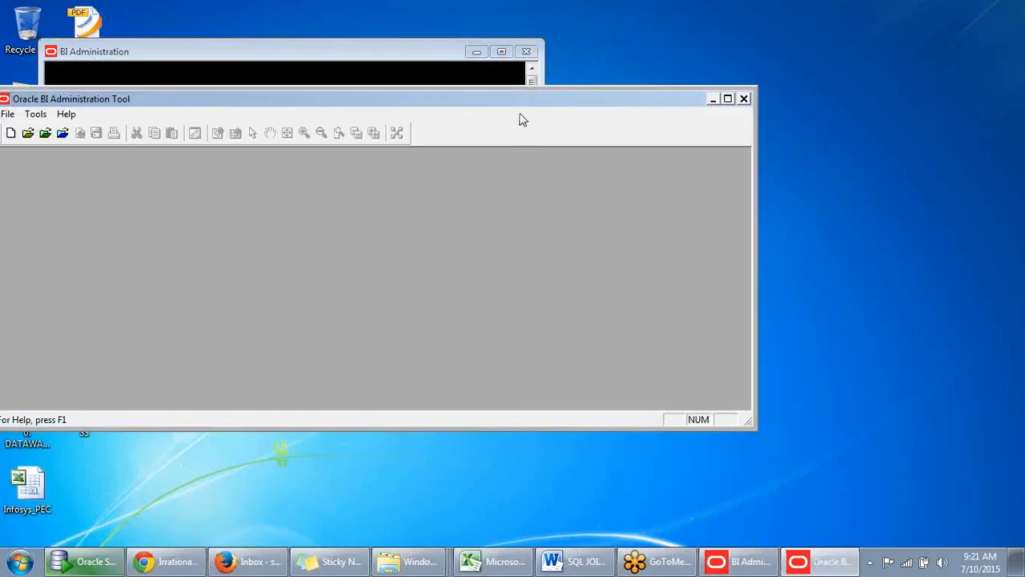
pyautogui.moveTo(533, 105); pyautogui.dragTo(700, 102)
pyautogui.click(904, 95)
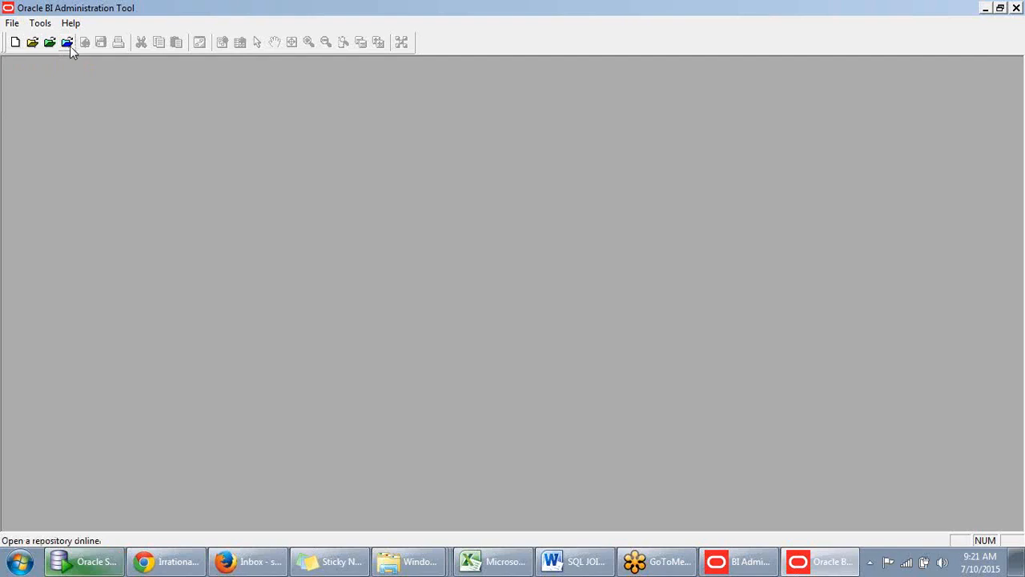
pyautogui.click(16, 24)
pyautogui.moveTo(32, 26)
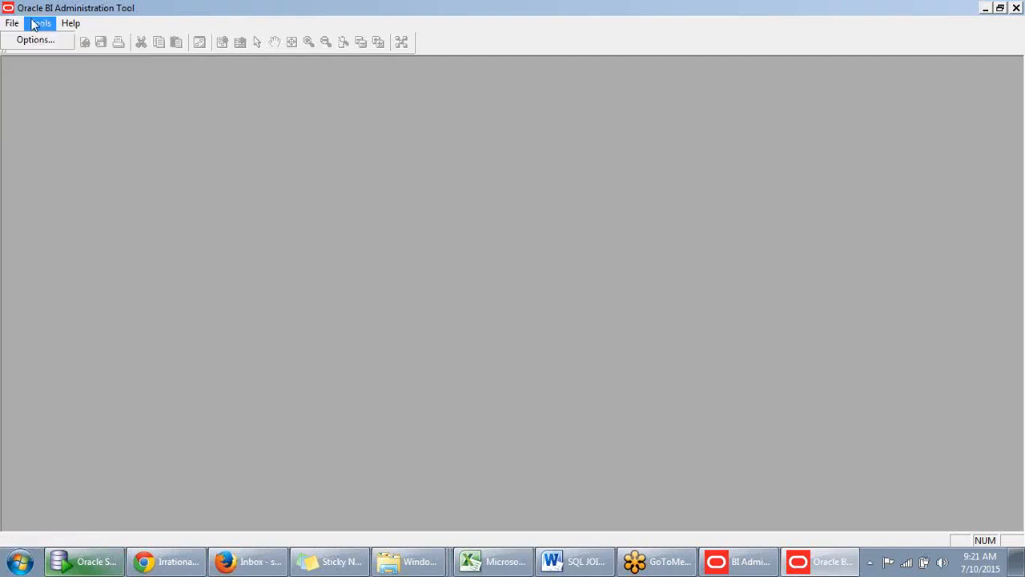
pyautogui.moveTo(70, 23)
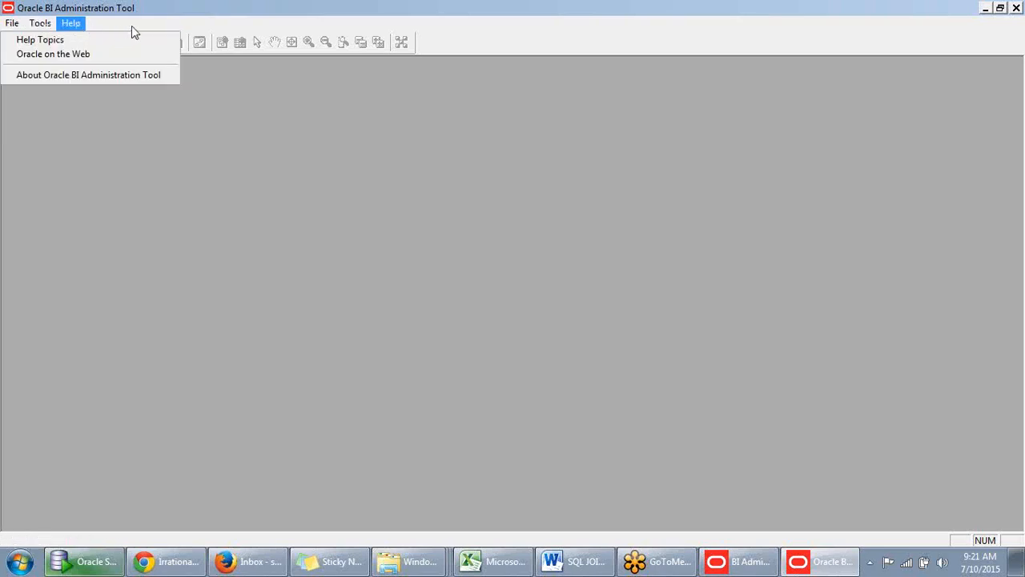
pyautogui.click(229, 16)
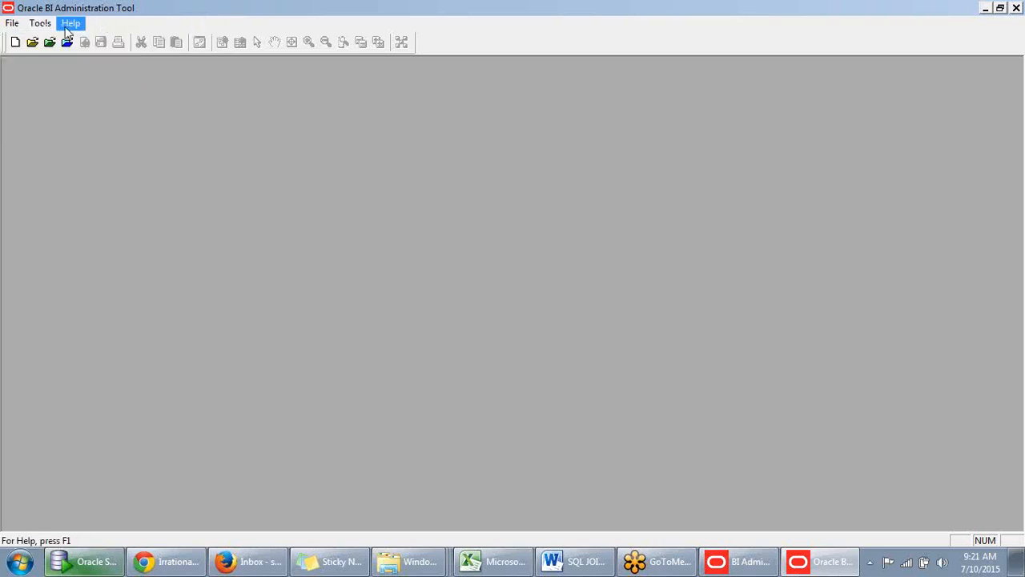
pyautogui.click(12, 23)
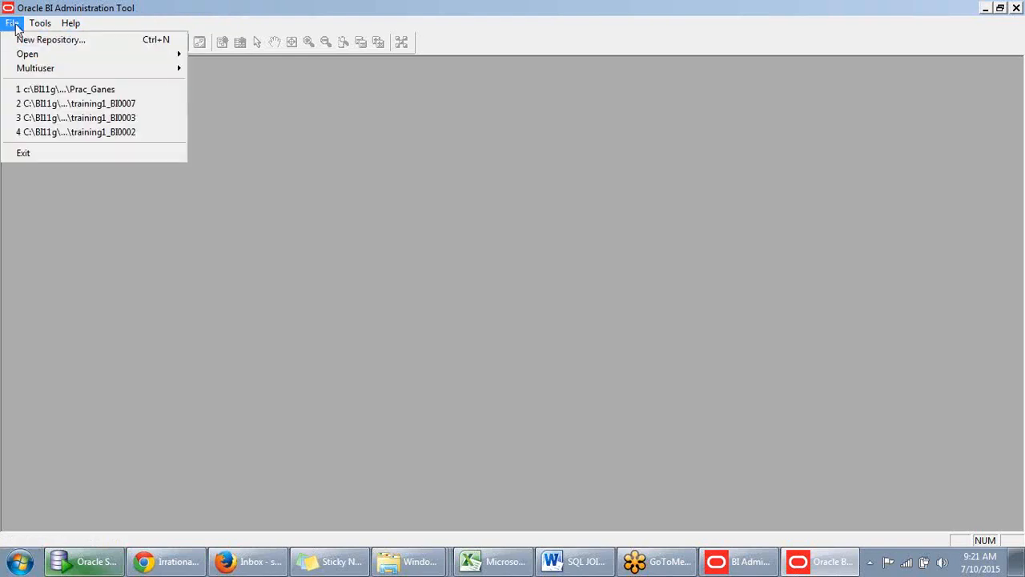
pyautogui.moveTo(71, 23)
pyautogui.click(180, 16)
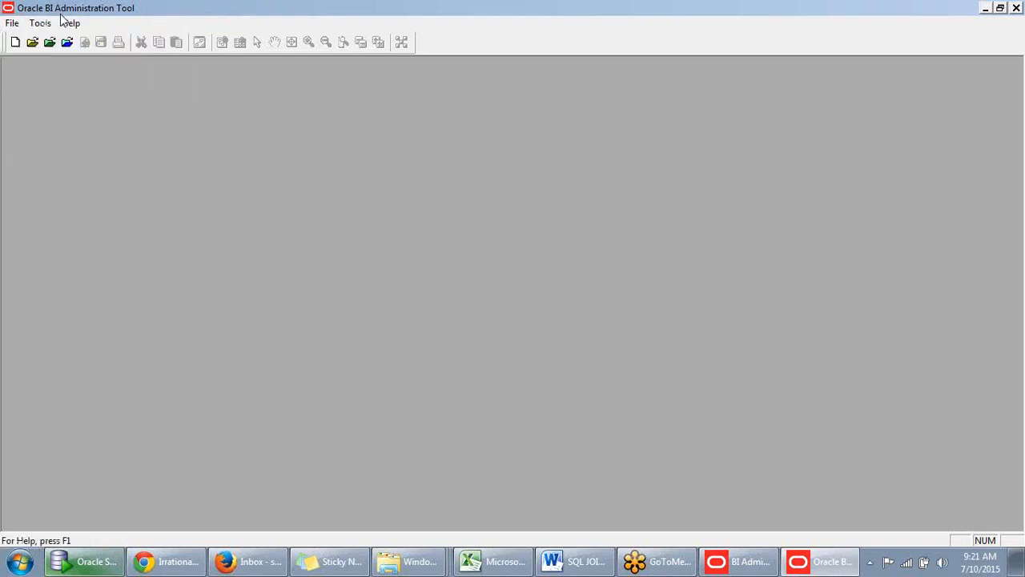
pyautogui.click(12, 24)
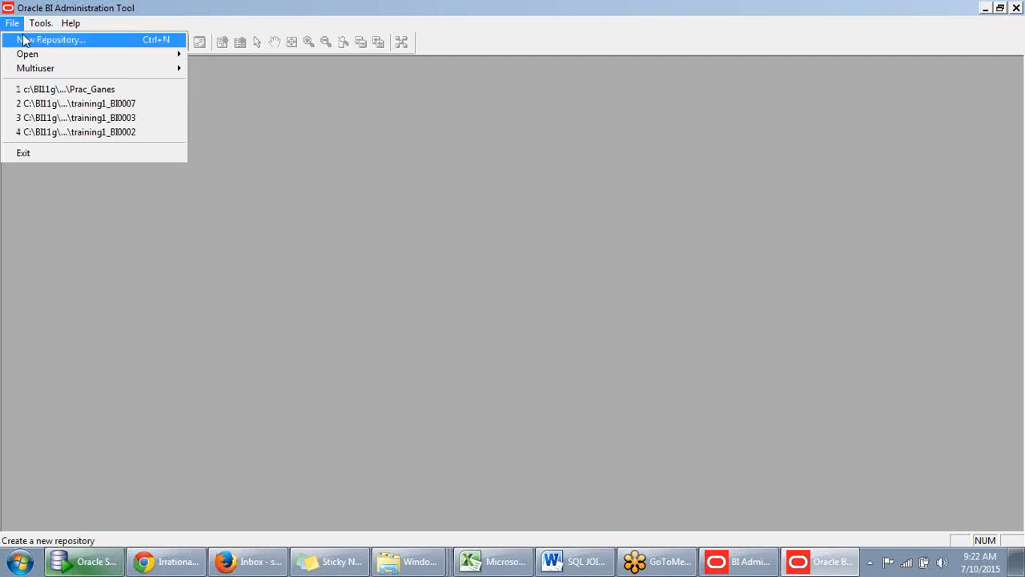
pyautogui.moveTo(70, 23)
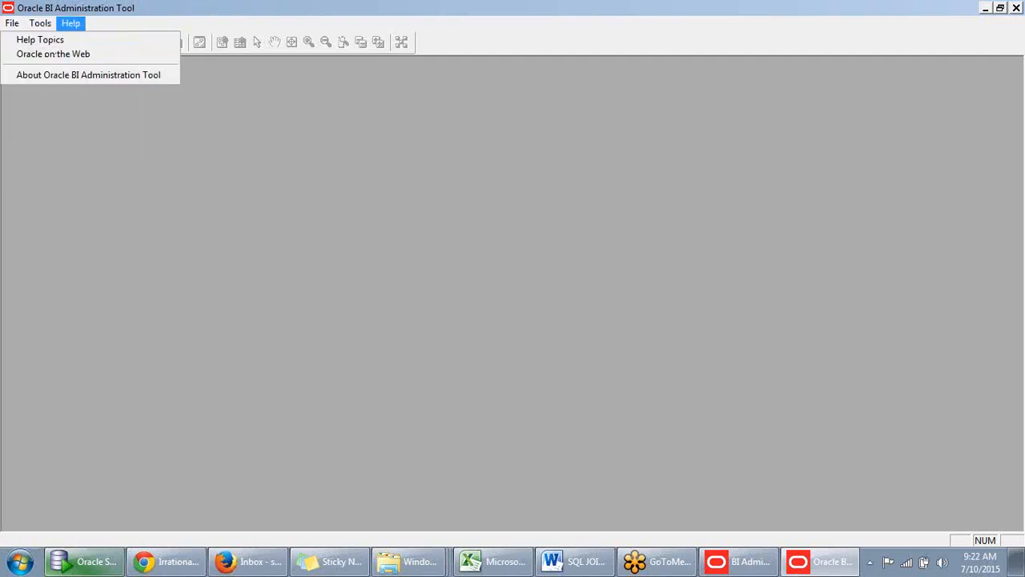
pyautogui.click(52, 160)
# - Start creating a new repository and name it Training_Repository
pyautogui.click(16, 43)
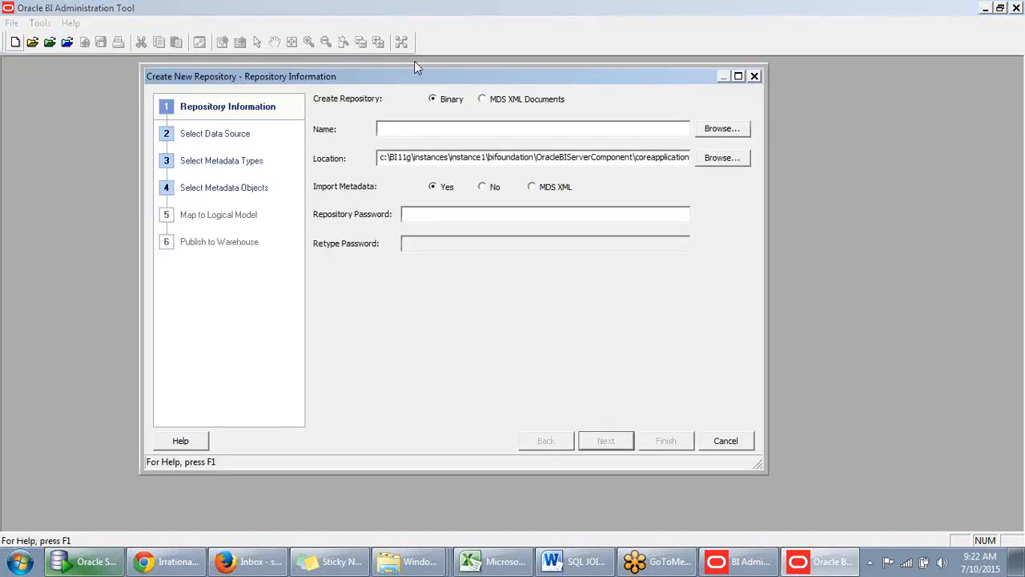
pyautogui.moveTo(480, 75); pyautogui.dragTo(549, 82)
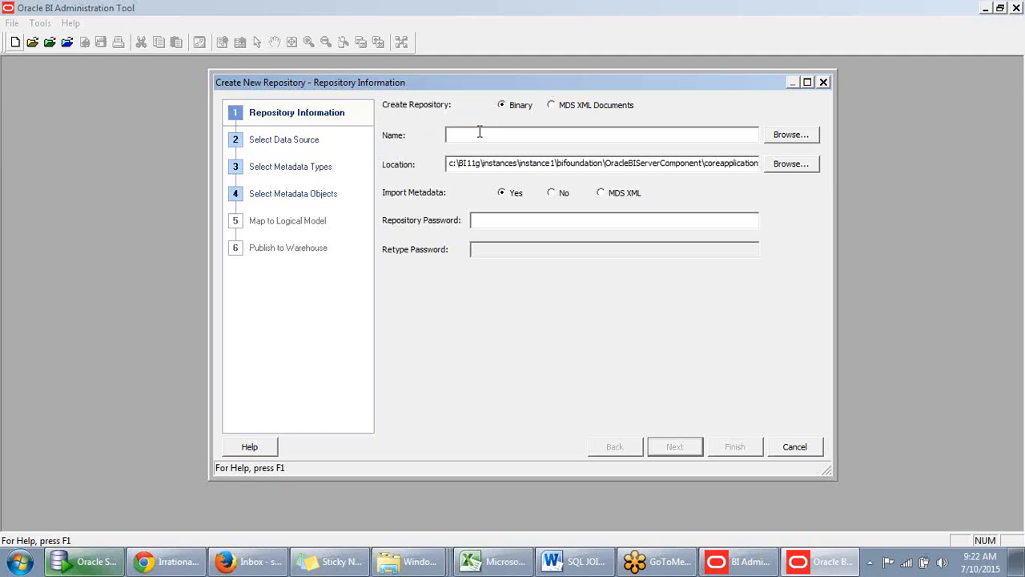
pyautogui.write('Training_Repository')
pyautogui.moveTo(538, 135); pyautogui.dragTo(446, 135)
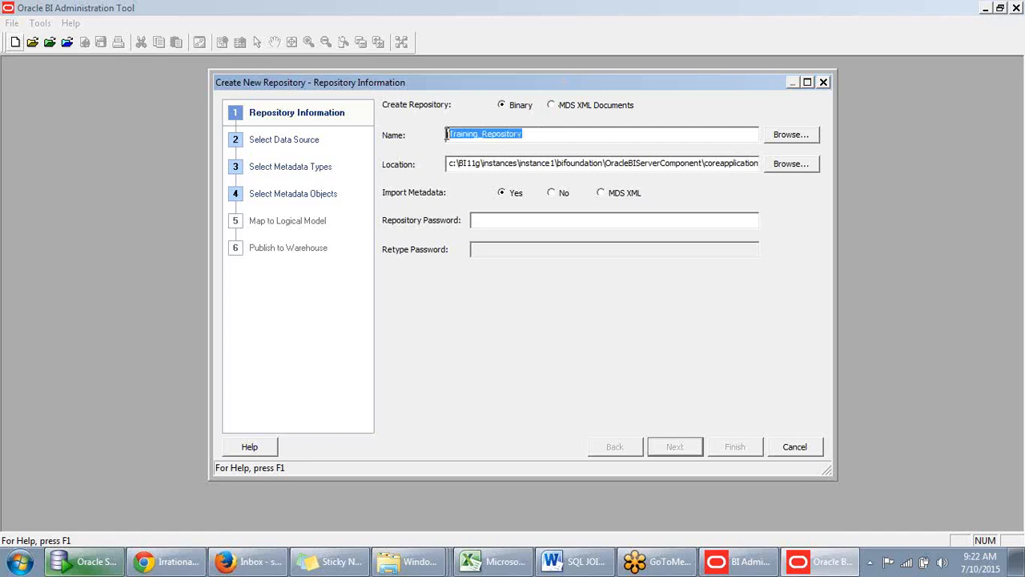
pyautogui.click(534, 135)
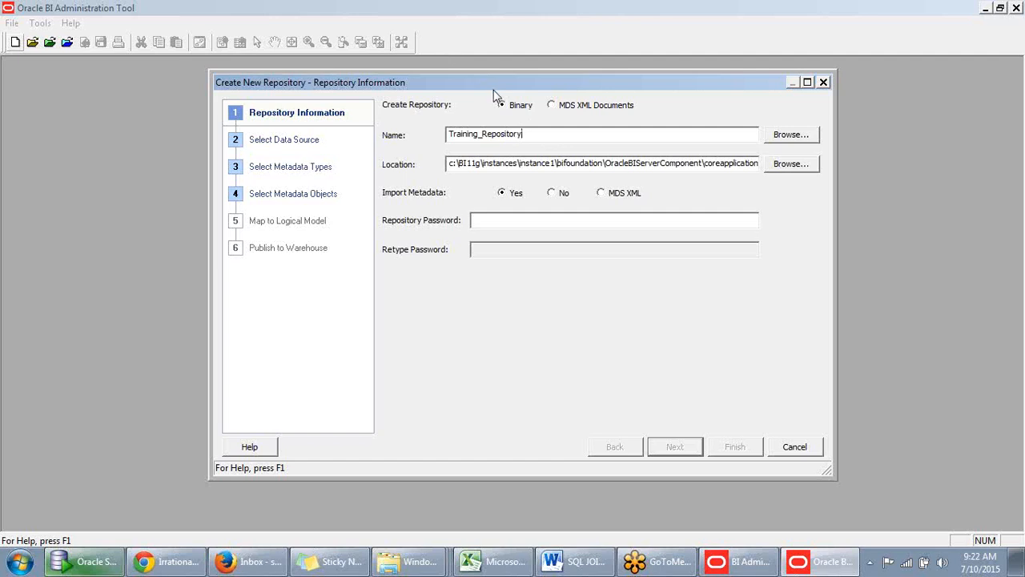
pyautogui.moveTo(497, 93); pyautogui.dragTo(496, 78)
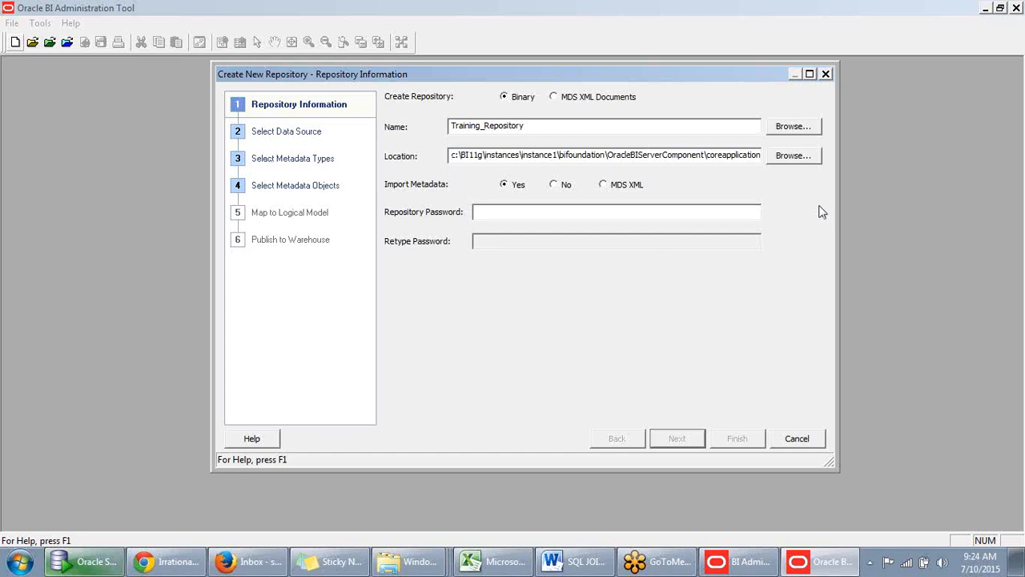
# - Look at the folder chosen as the repository's location, leave it as is, and open drive C: in Windows Explorer
pyautogui.click(793, 156)
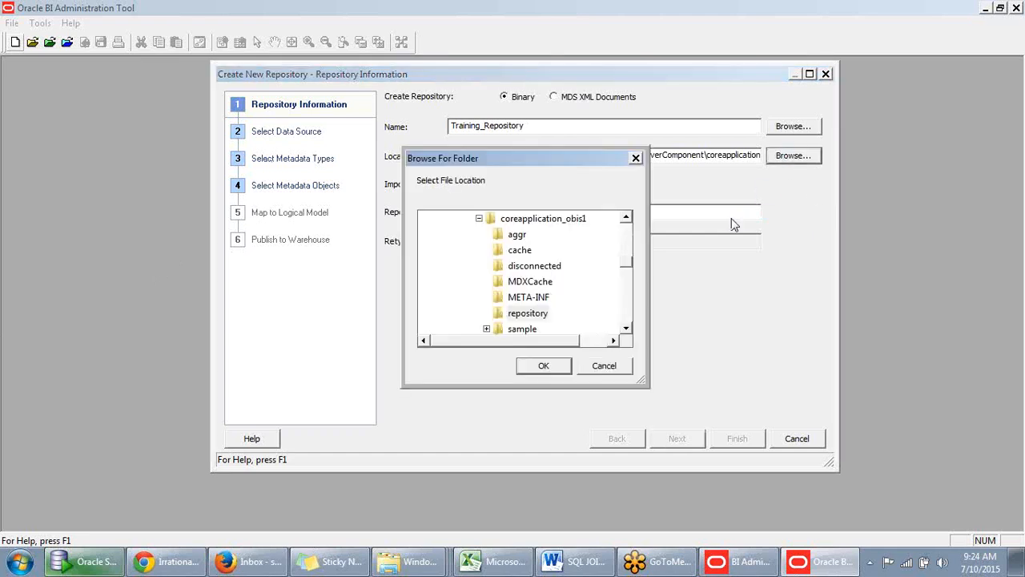
pyautogui.click(635, 159)
pyautogui.click(20, 561)
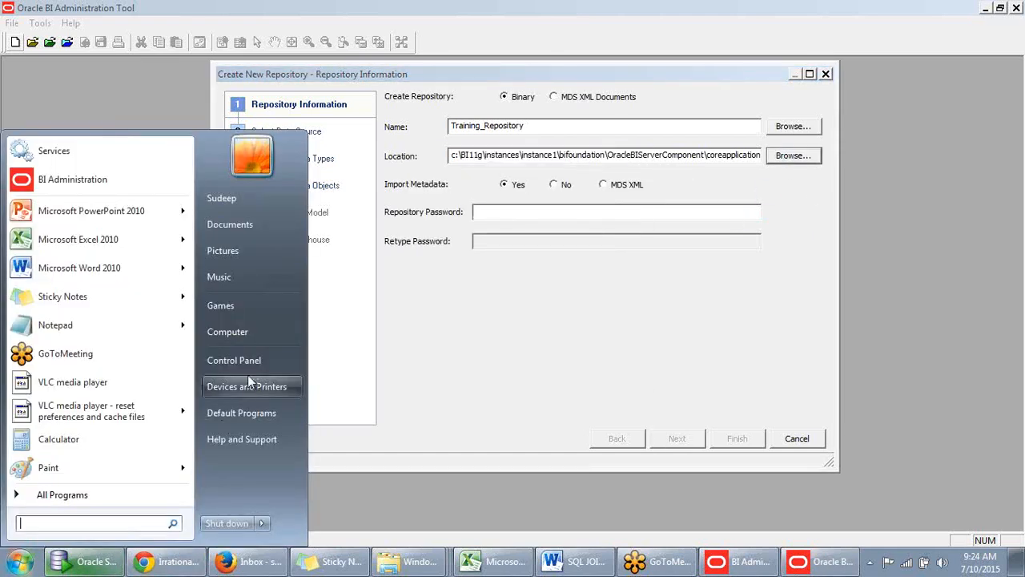
pyautogui.click(254, 335)
pyautogui.doubleClick(452, 170)
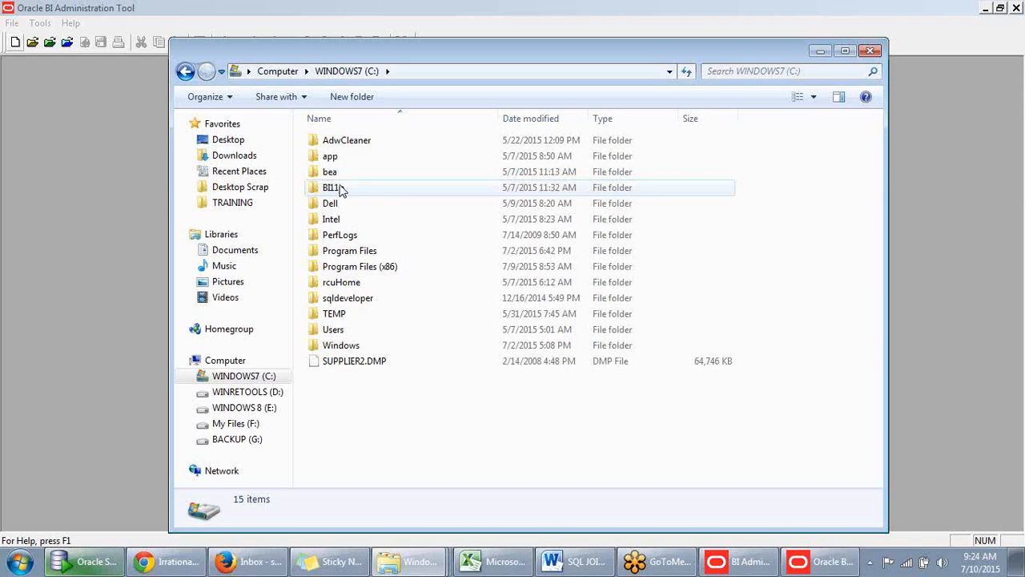
# - Open BI11g\instances\instance1\bifoundation\OracleBIServerComponent\coreapplication_obis1\repository on drive C: and look through the files stored there
pyautogui.moveTo(340, 189)
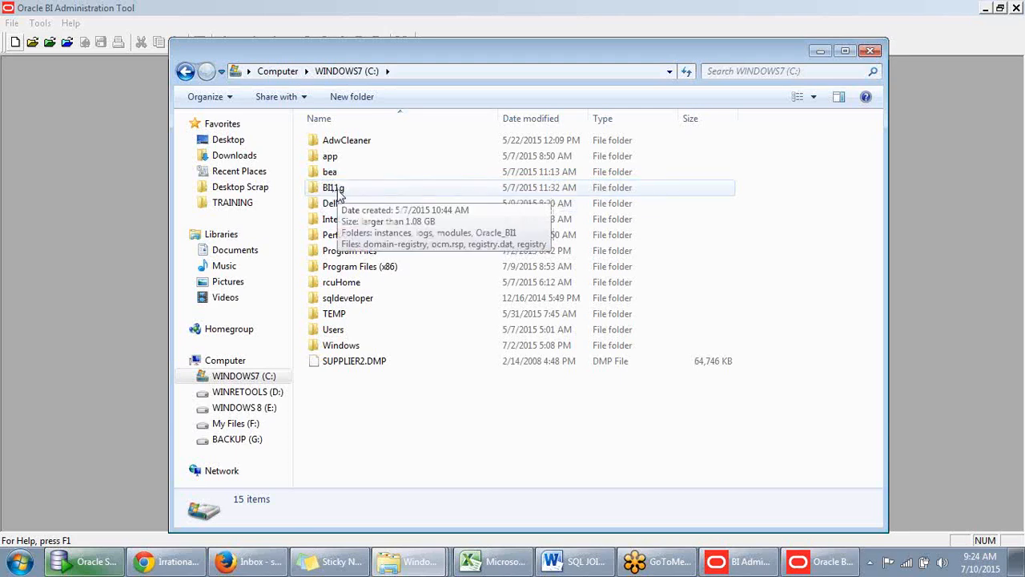
pyautogui.doubleClick(337, 190)
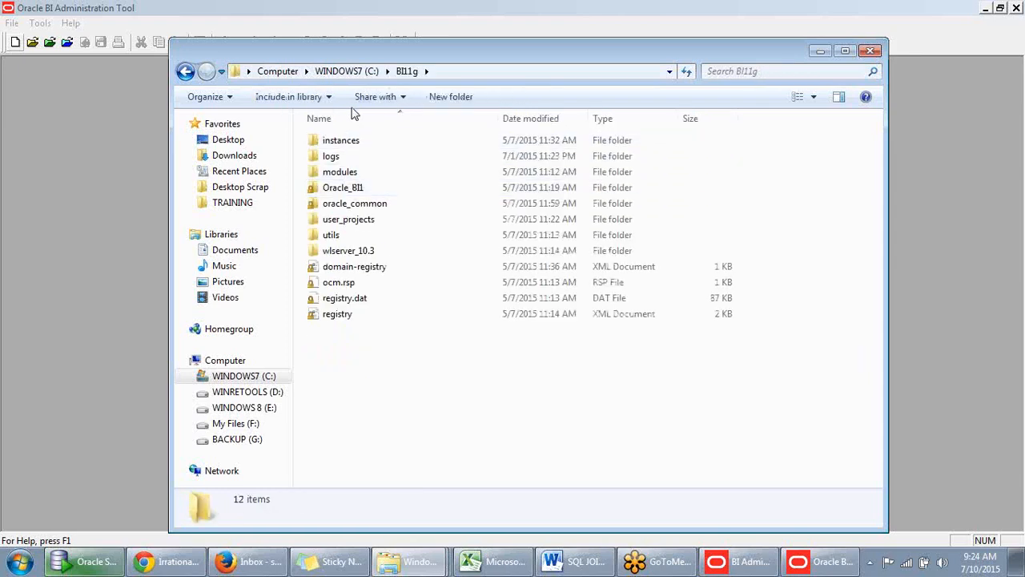
pyautogui.doubleClick(354, 141)
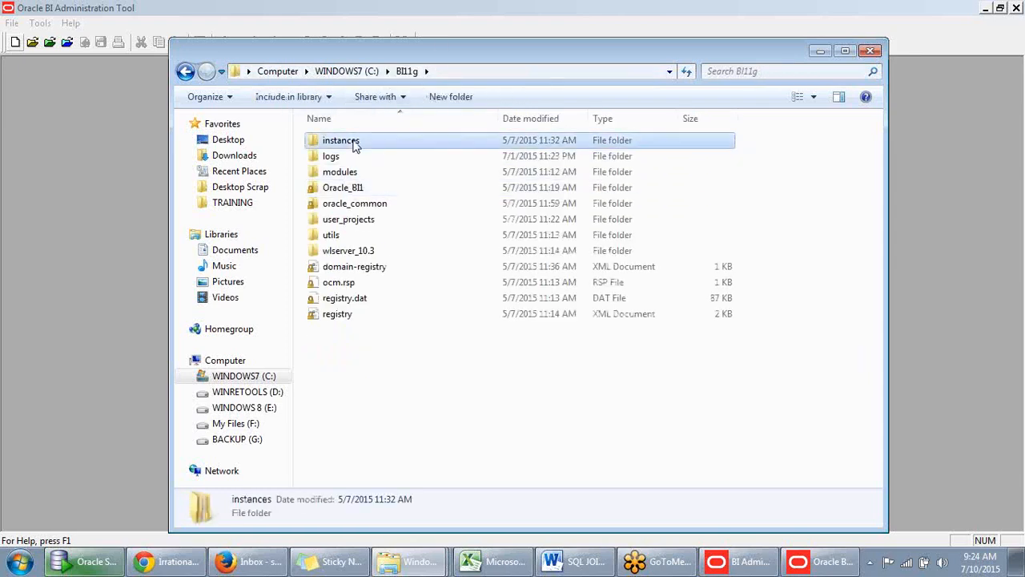
pyautogui.doubleClick(355, 142)
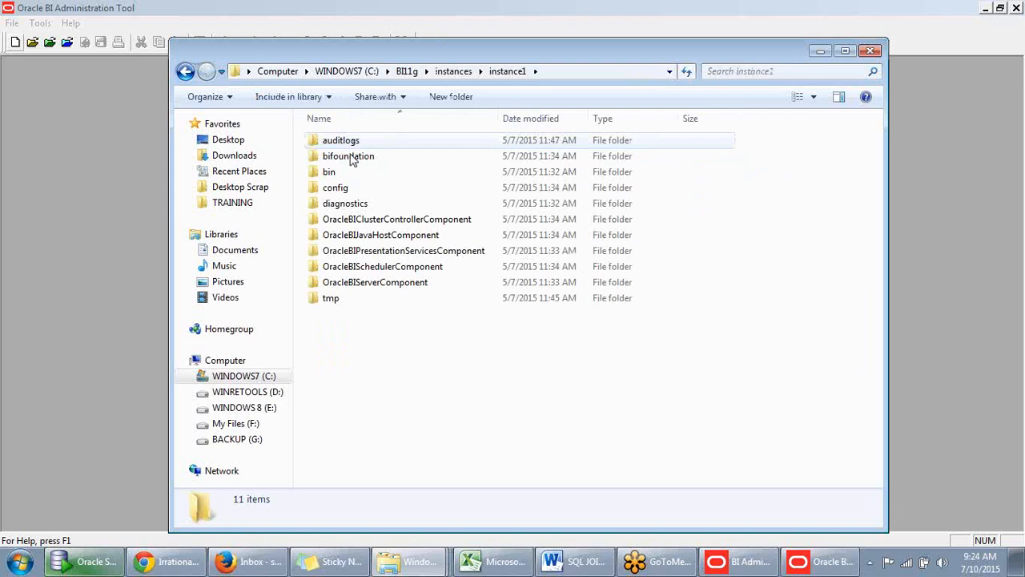
pyautogui.doubleClick(355, 157)
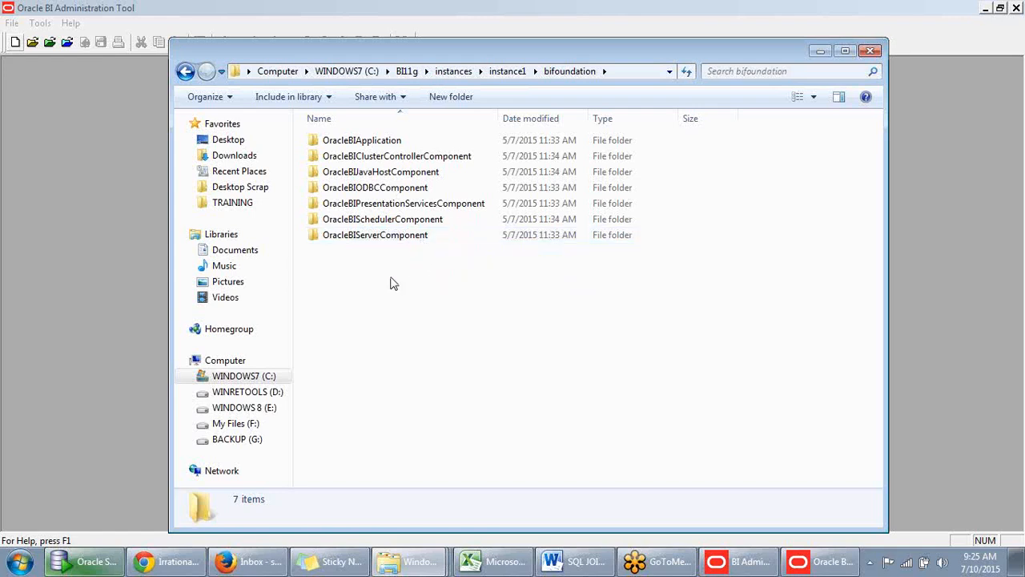
pyautogui.doubleClick(393, 237)
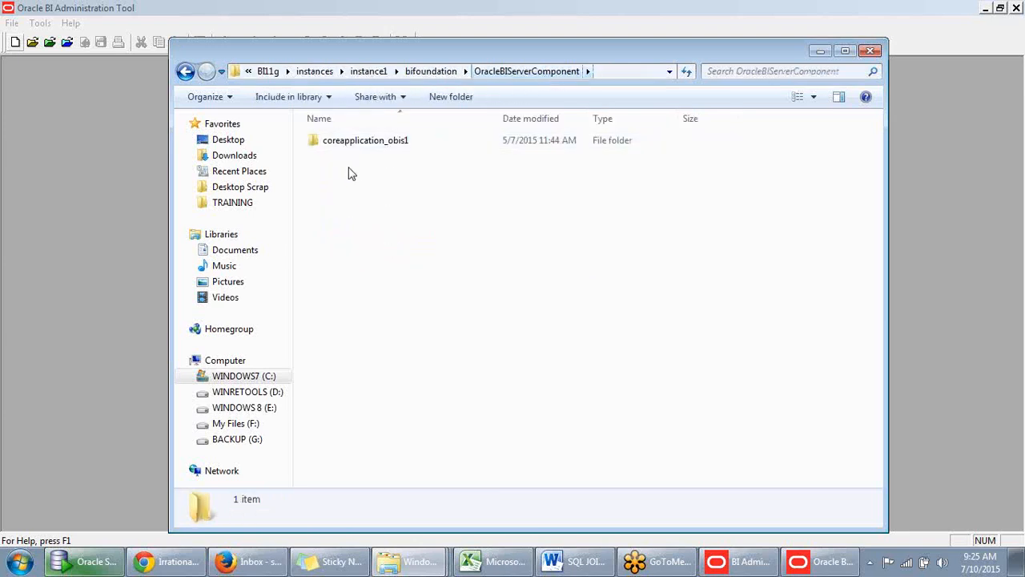
pyautogui.doubleClick(366, 144)
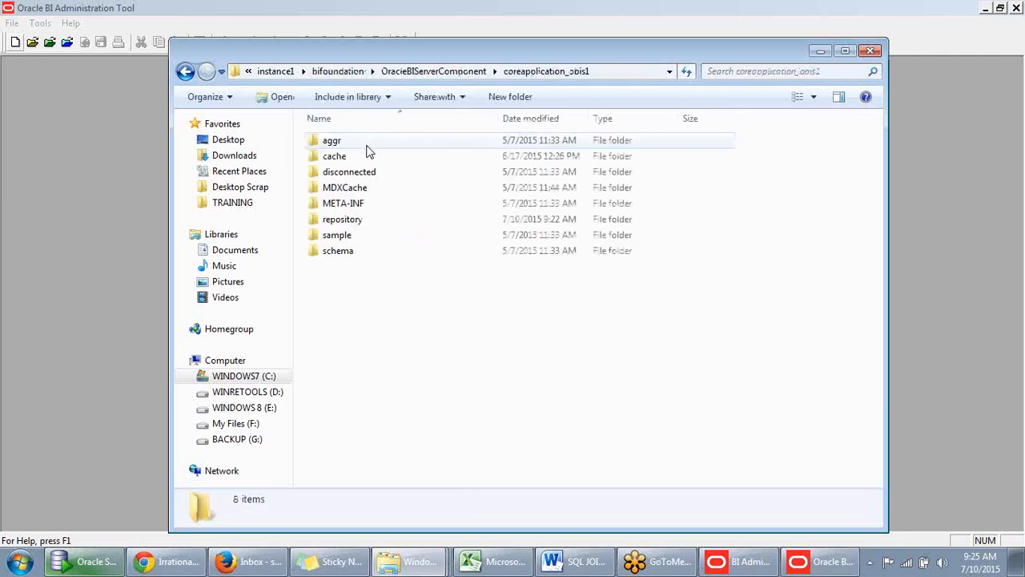
pyautogui.doubleClick(347, 222)
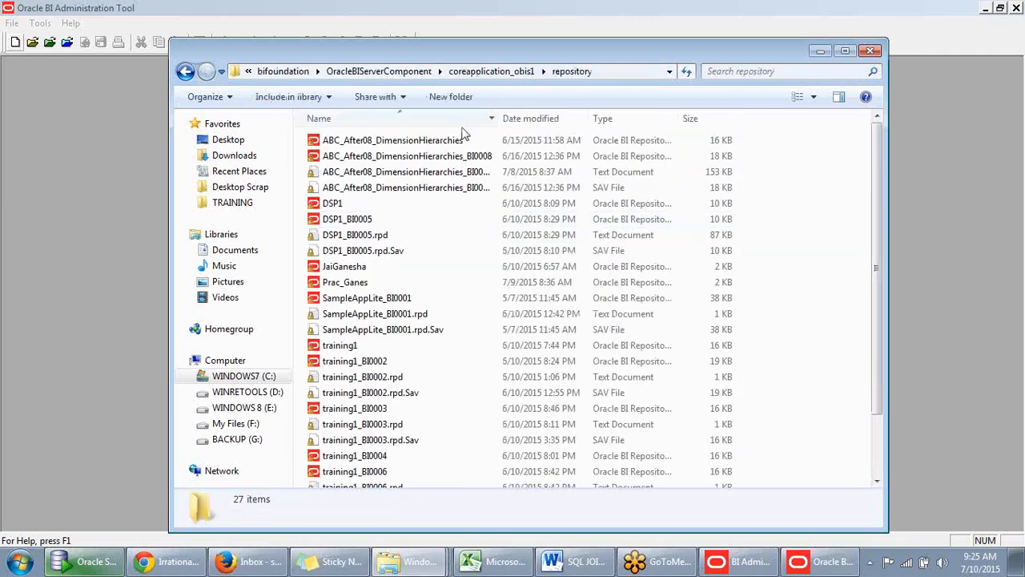
pyautogui.scroll(-2, 397, 269)
pyautogui.scroll(2, 396, 268)
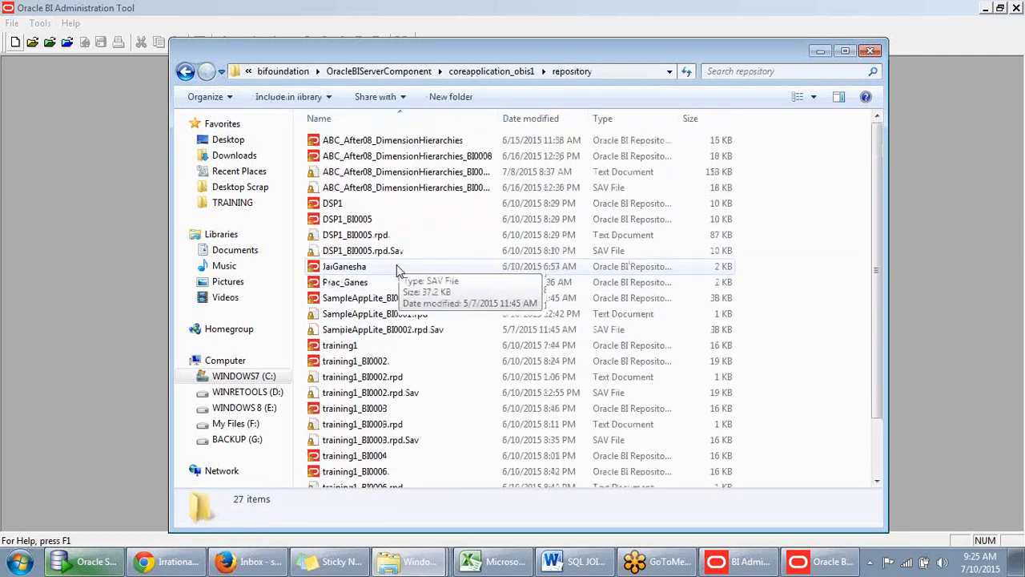
pyautogui.scroll(-2, 393, 289)
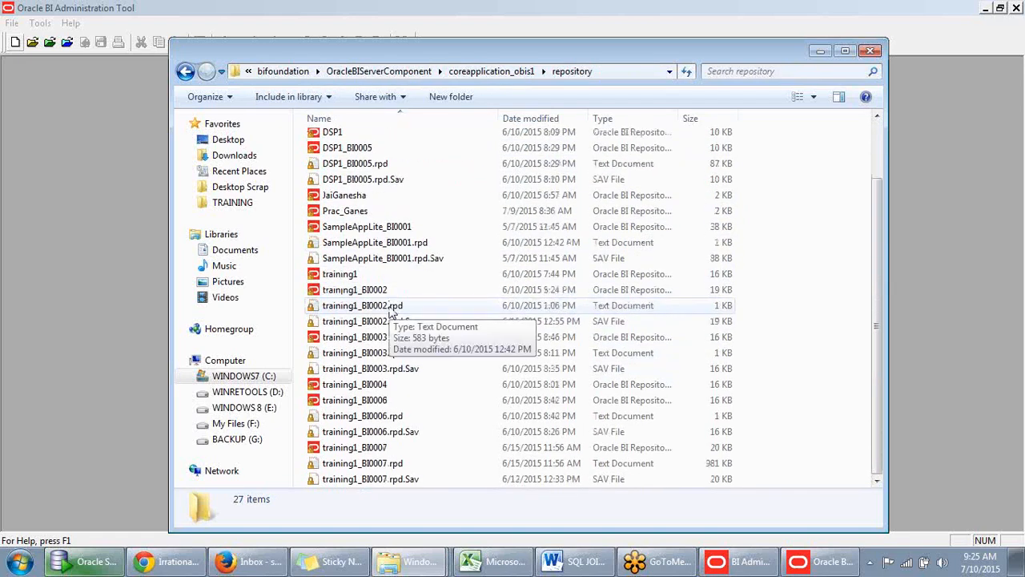
pyautogui.scroll(2, 391, 312)
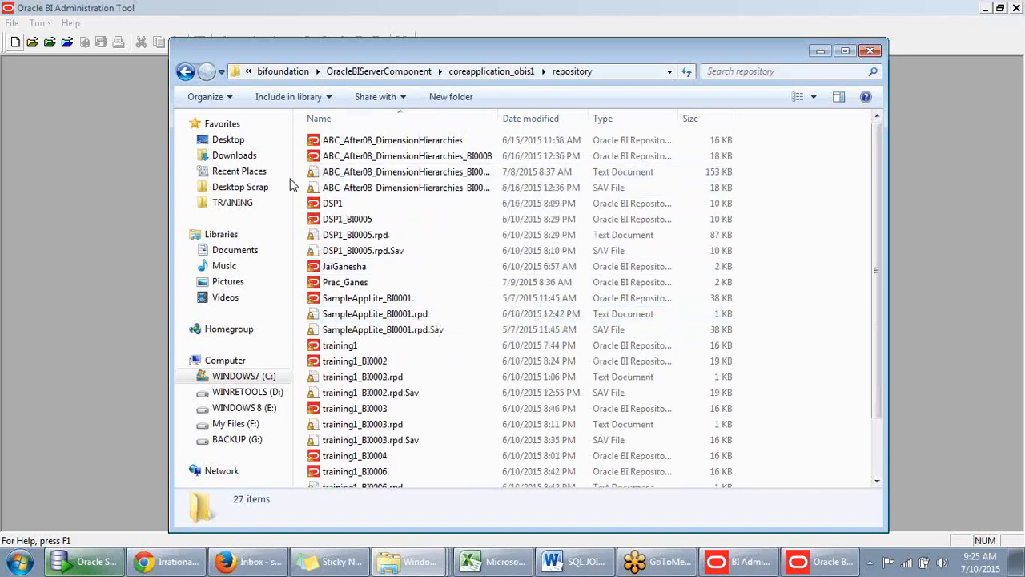
# - Return to drive C: and retrace the folder path from BI11g down to the repository folder
pyautogui.click(224, 376)
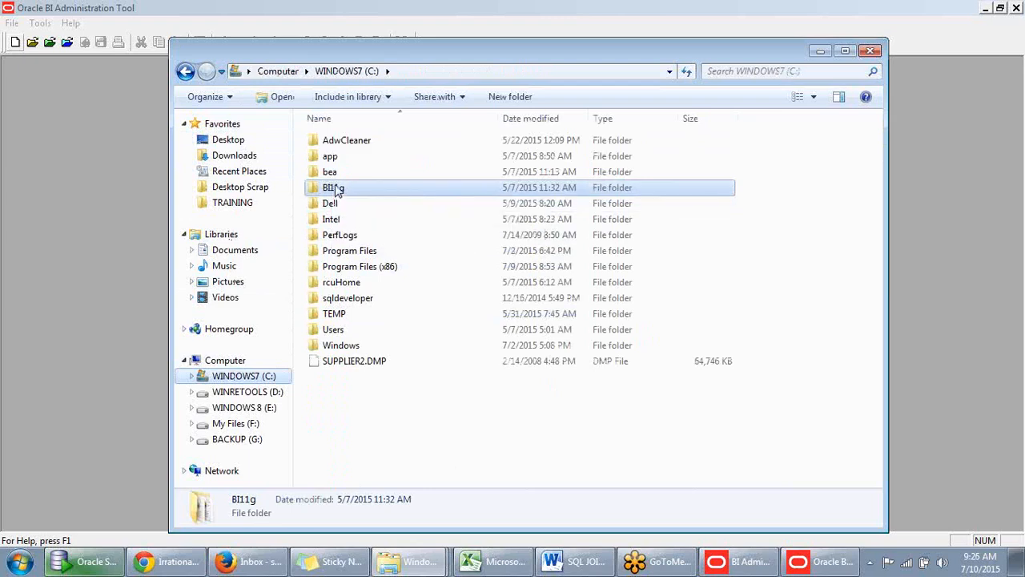
pyautogui.doubleClick(335, 190)
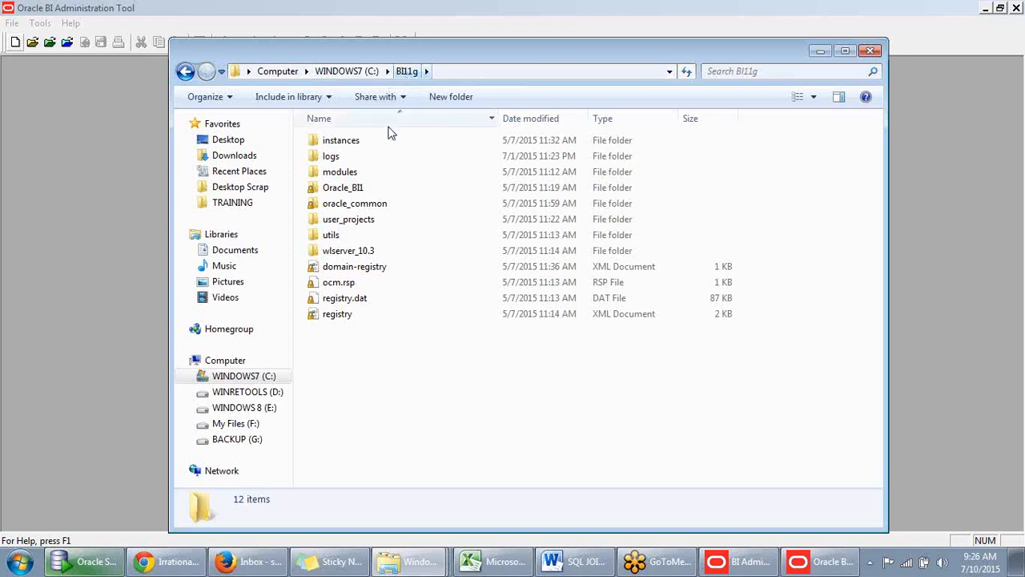
pyautogui.doubleClick(349, 144)
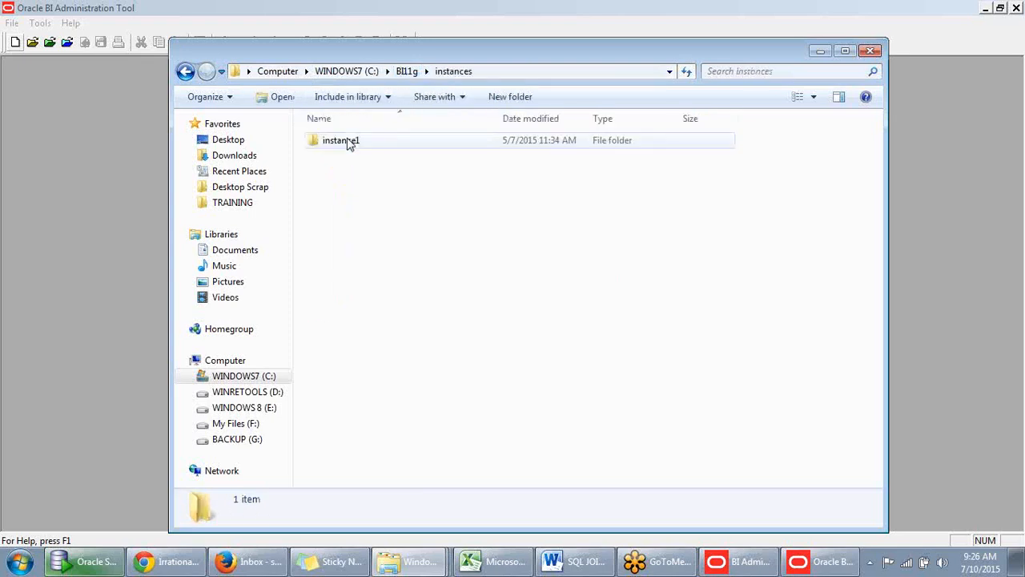
pyautogui.click(355, 145)
pyautogui.doubleClick(355, 145)
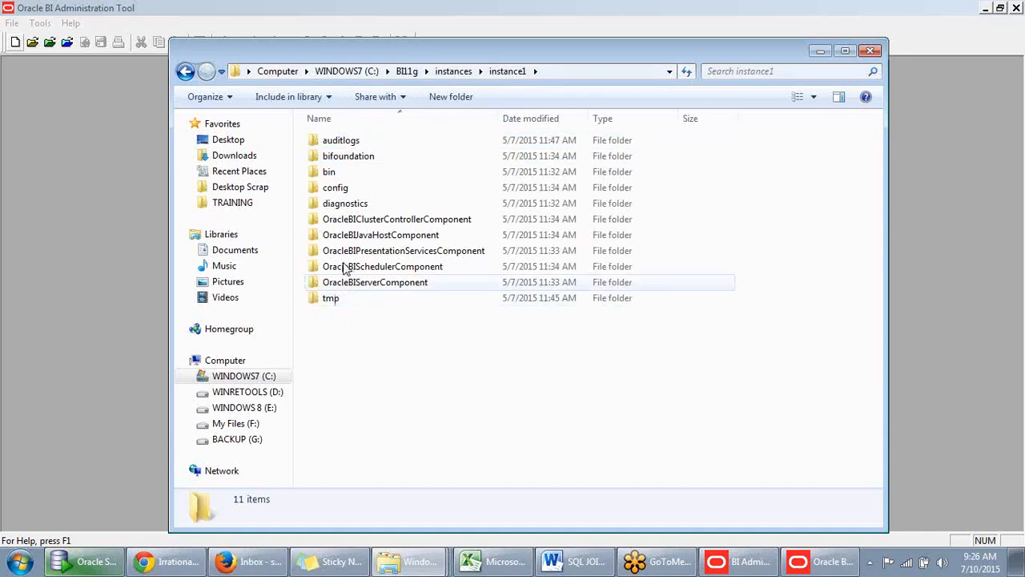
pyautogui.doubleClick(357, 160)
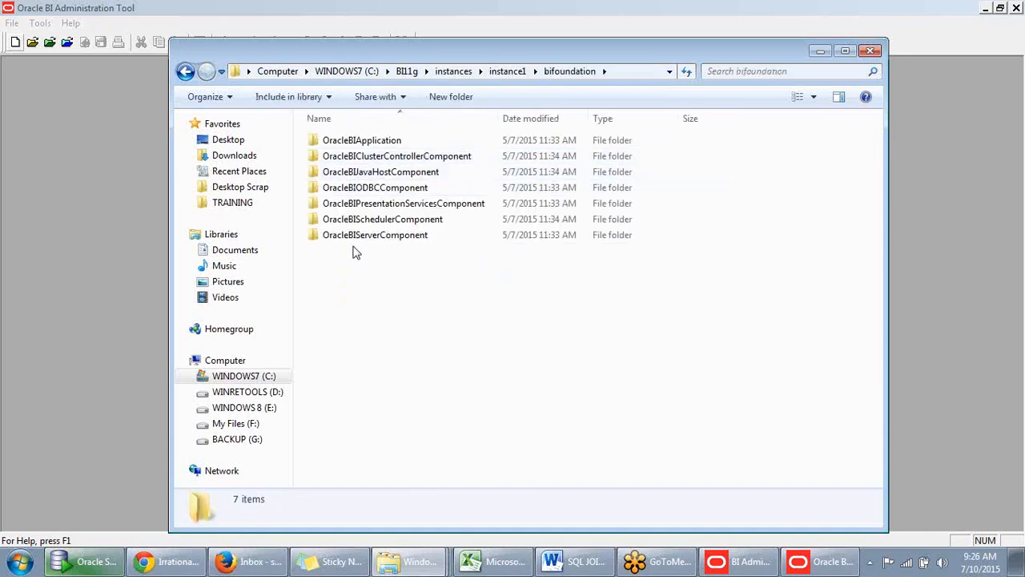
pyautogui.doubleClick(360, 237)
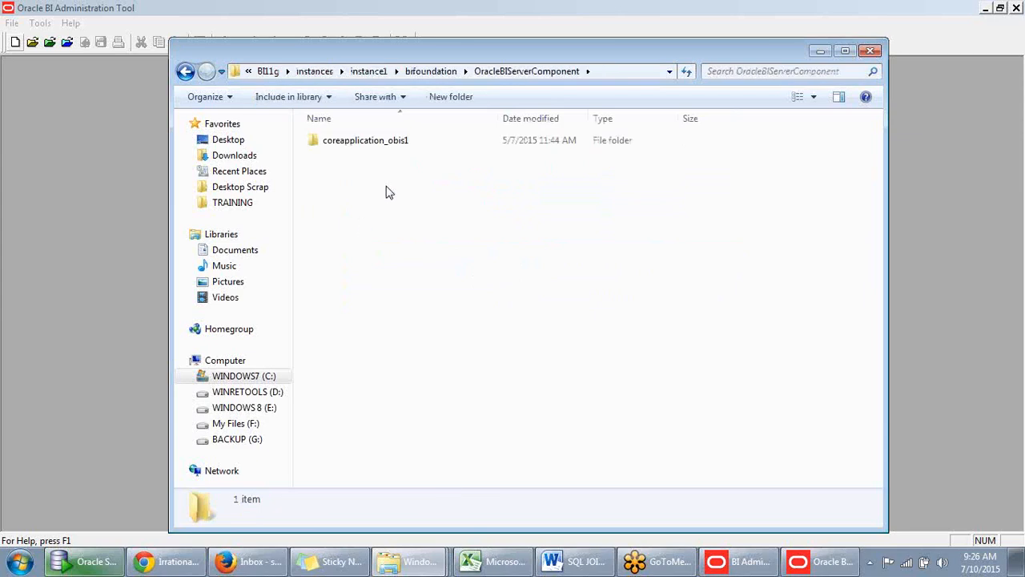
pyautogui.doubleClick(398, 149)
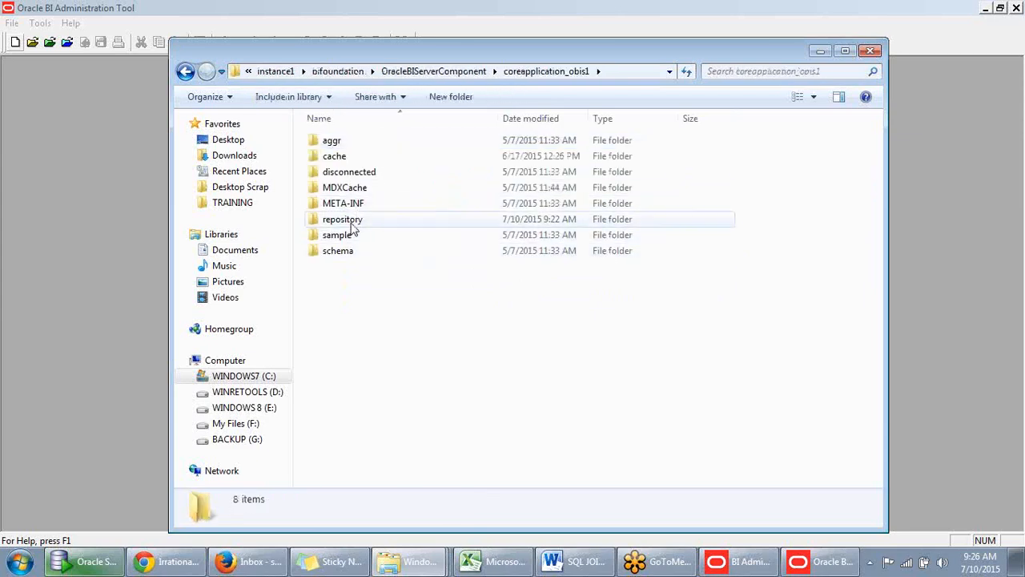
pyautogui.doubleClick(351, 221)
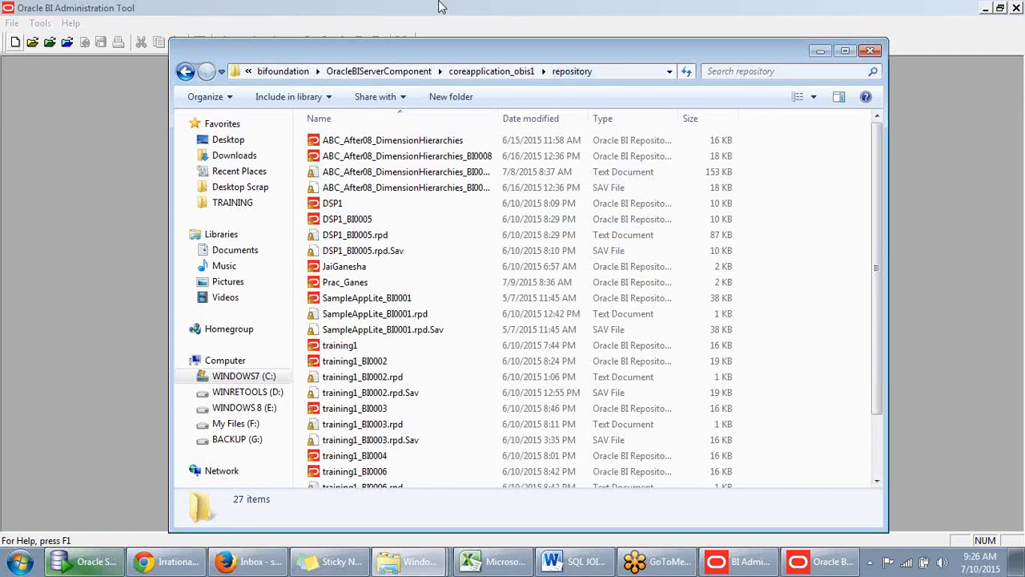
# - Show the repository folder's full path in Windows Explorer, move the window aside and minimize it
pyautogui.click(604, 75)
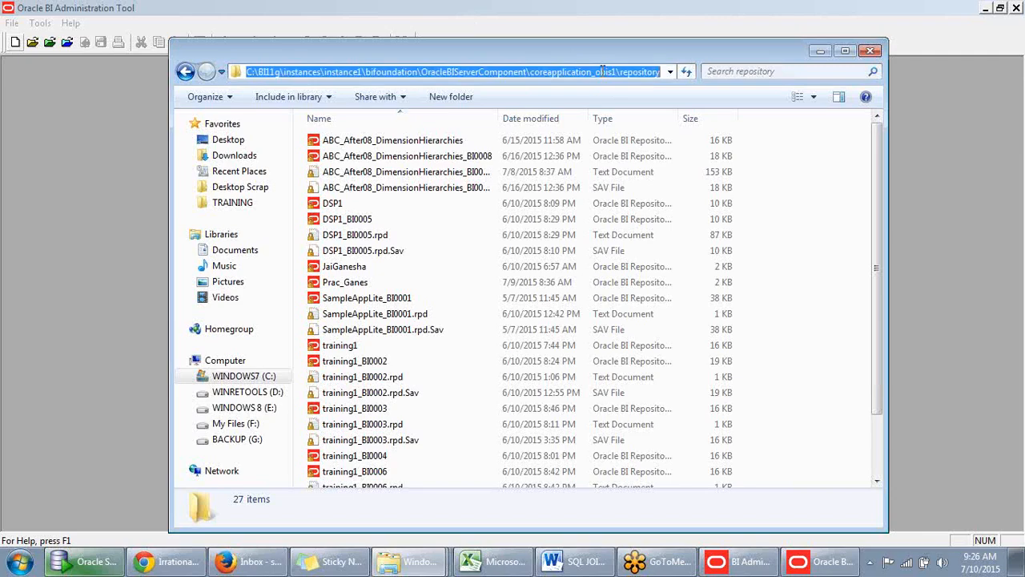
pyautogui.moveTo(606, 50); pyautogui.dragTo(533, 105)
pyautogui.moveTo(691, 101); pyautogui.dragTo(735, 80)
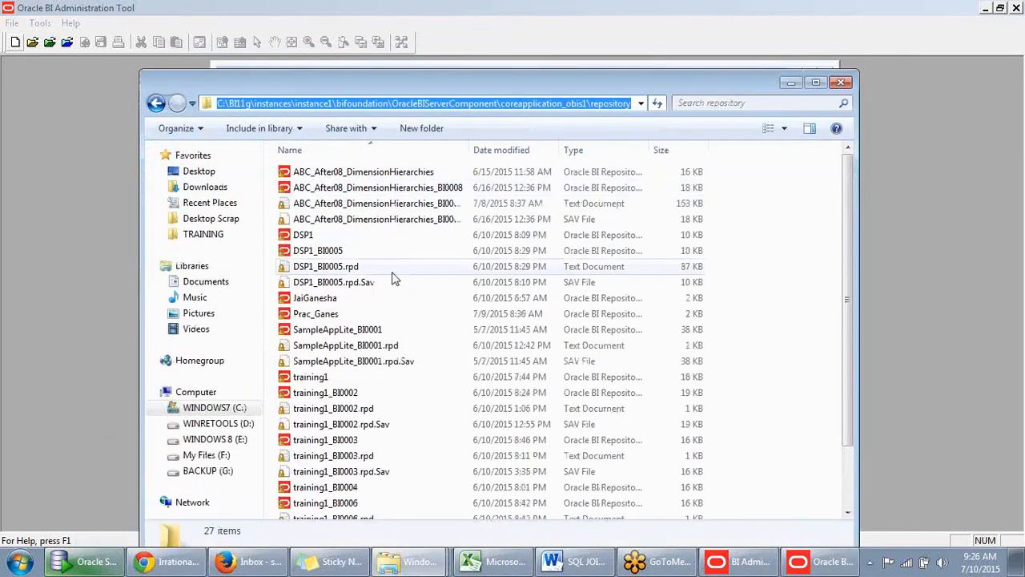
pyautogui.click(789, 84)
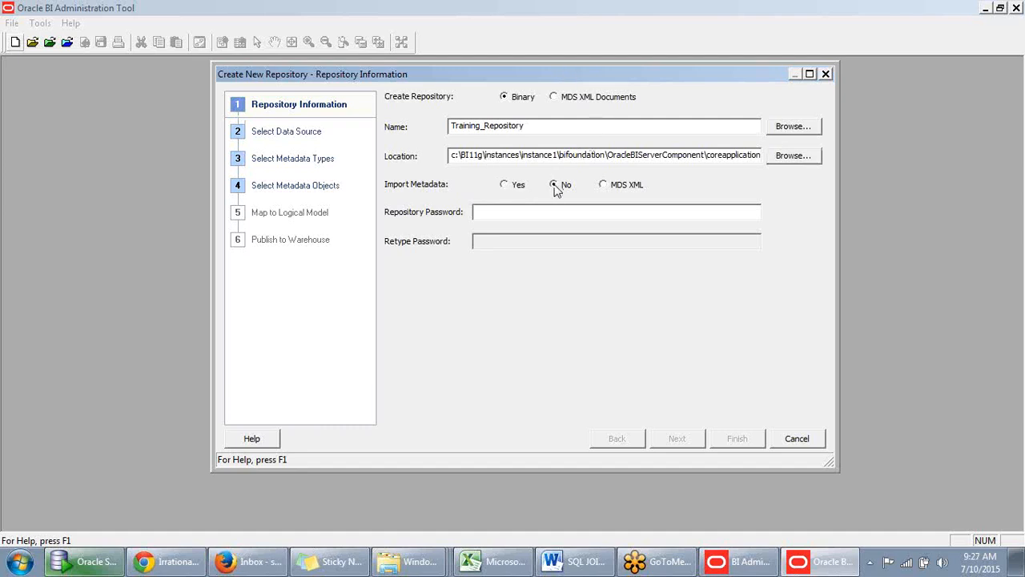
# - Try the Yes and MDS XML options for importing metadata into the new repository
pyautogui.click(505, 186)
pyautogui.click(604, 186)
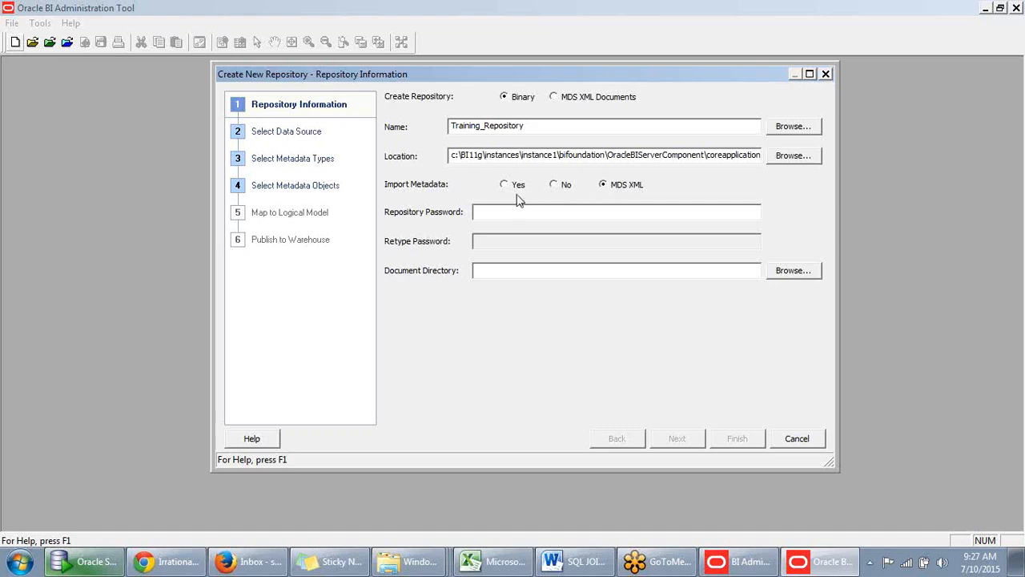
# - Switch to Oracle SQL Developer, collapse the scott connection, point out the supplier2 connection, and minimize the window
pyautogui.click(95, 562)
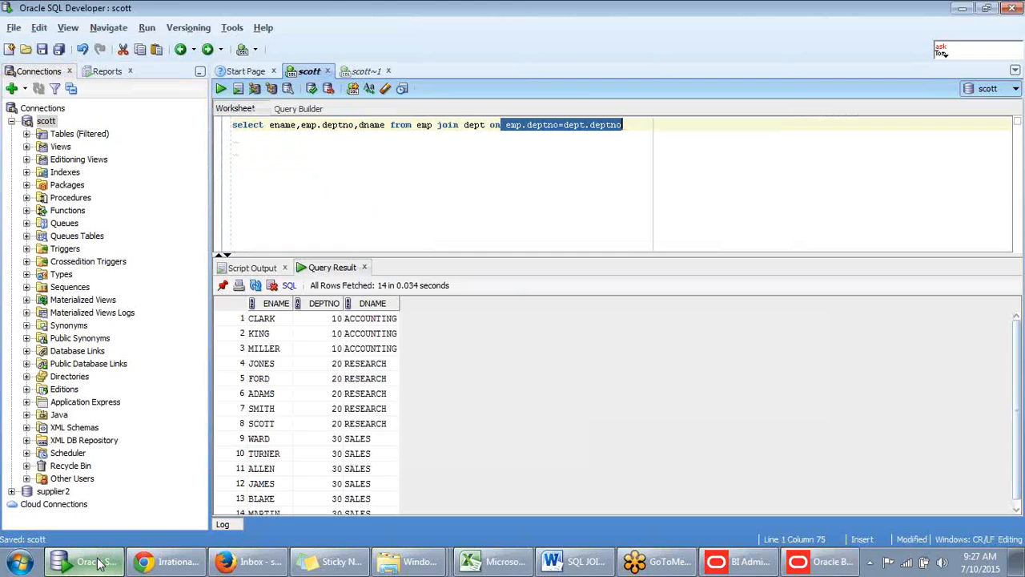
pyautogui.click(96, 562)
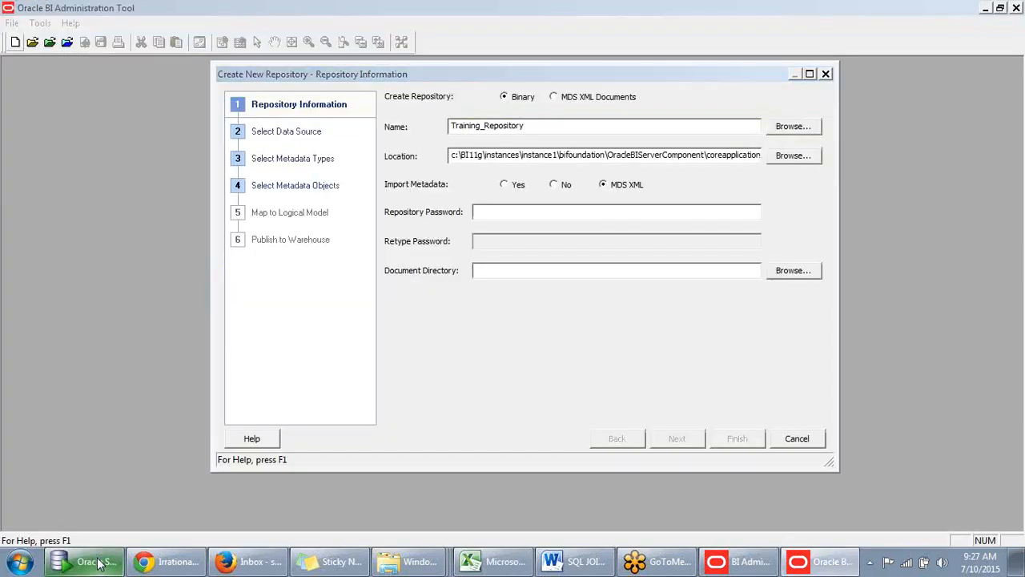
pyautogui.click(96, 562)
pyautogui.click(639, 136)
pyautogui.press('Return')
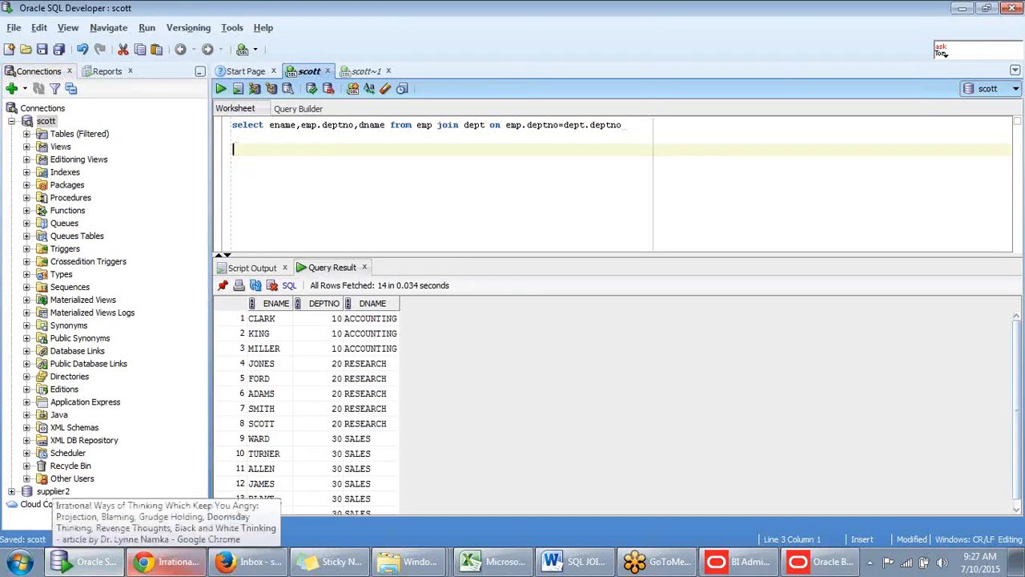
pyautogui.click(12, 121)
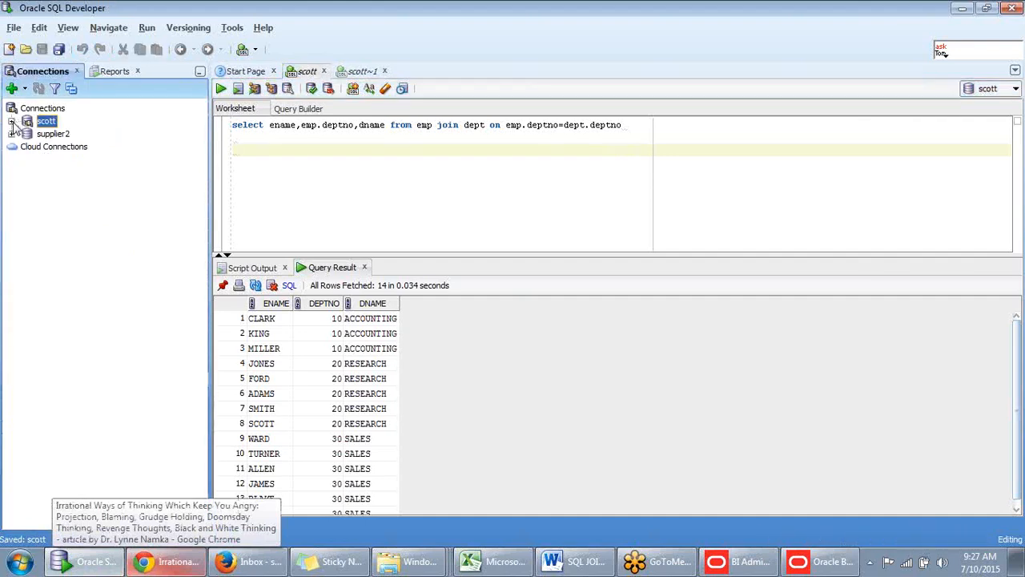
pyautogui.click(52, 136)
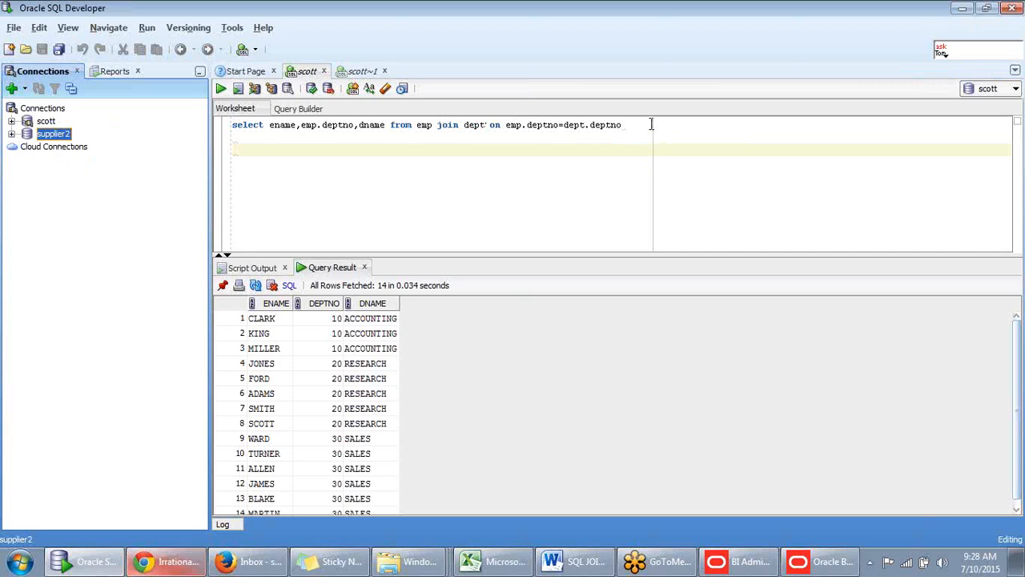
pyautogui.click(624, 126)
pyautogui.click(624, 133)
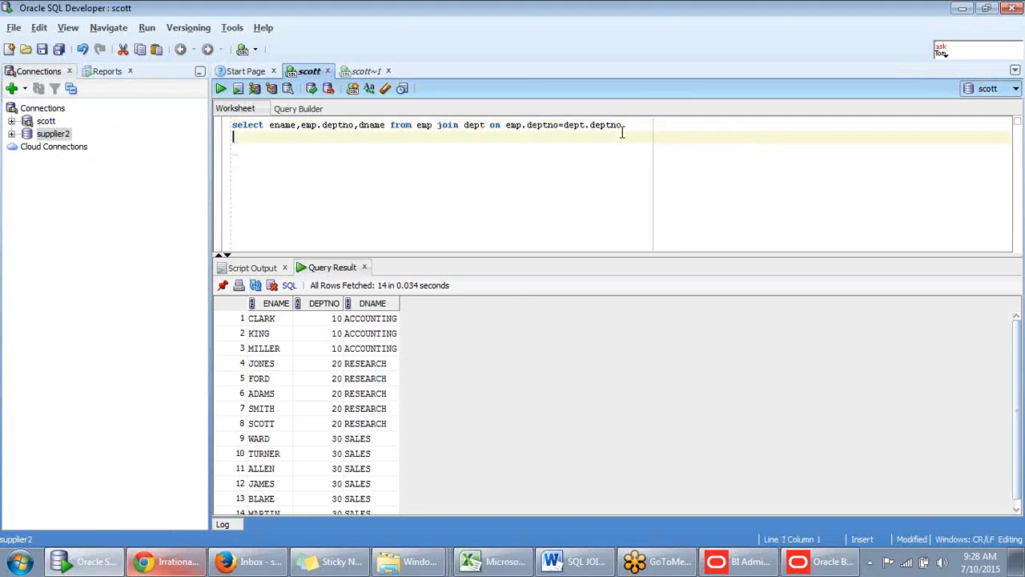
pyautogui.click(963, 10)
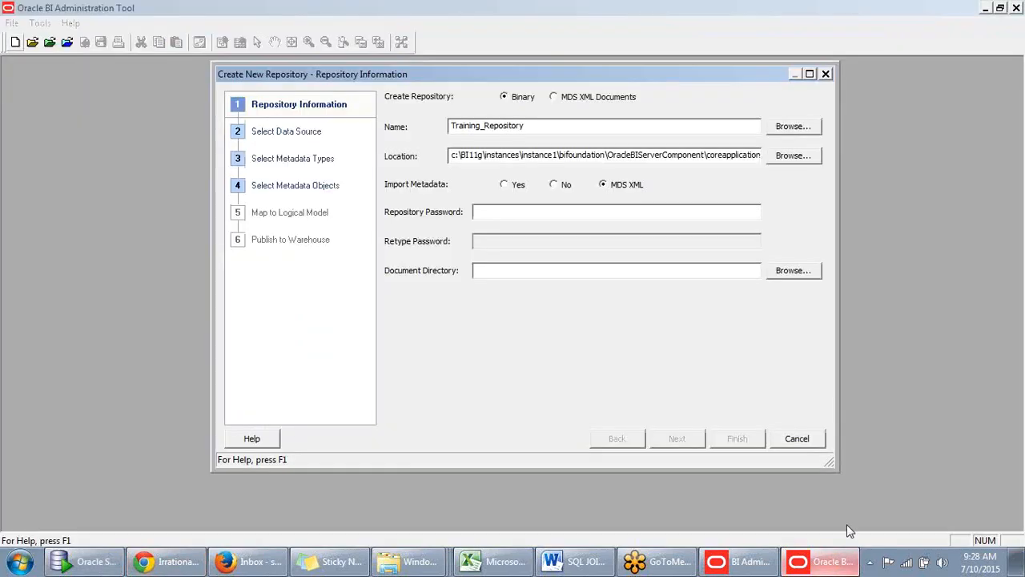
# - Set Import Metadata to Yes, enter and retype the repository password, and continue to selecting the data source
pyautogui.click(516, 186)
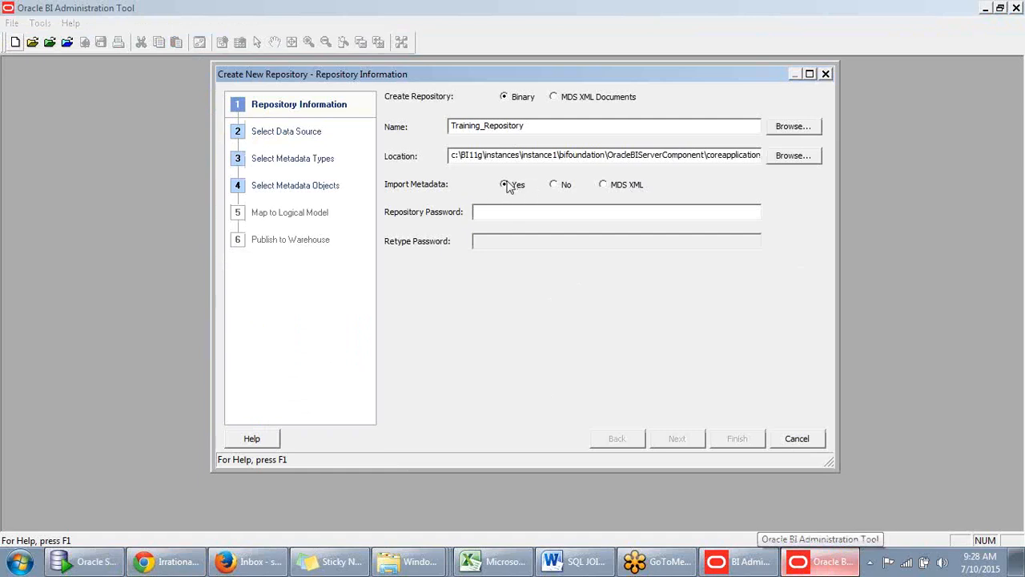
pyautogui.click(506, 212)
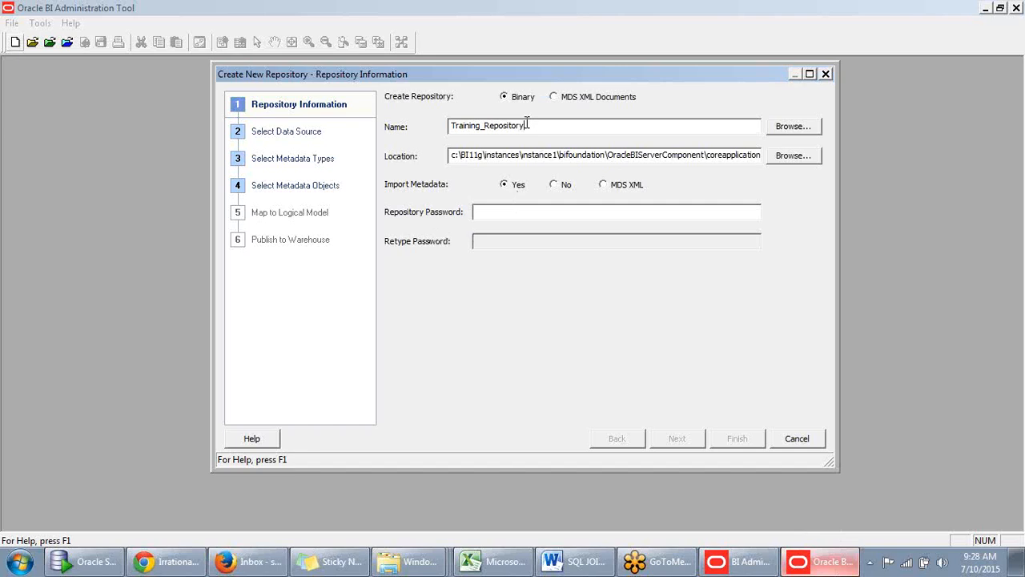
pyautogui.click(513, 213)
pyautogui.write('*')
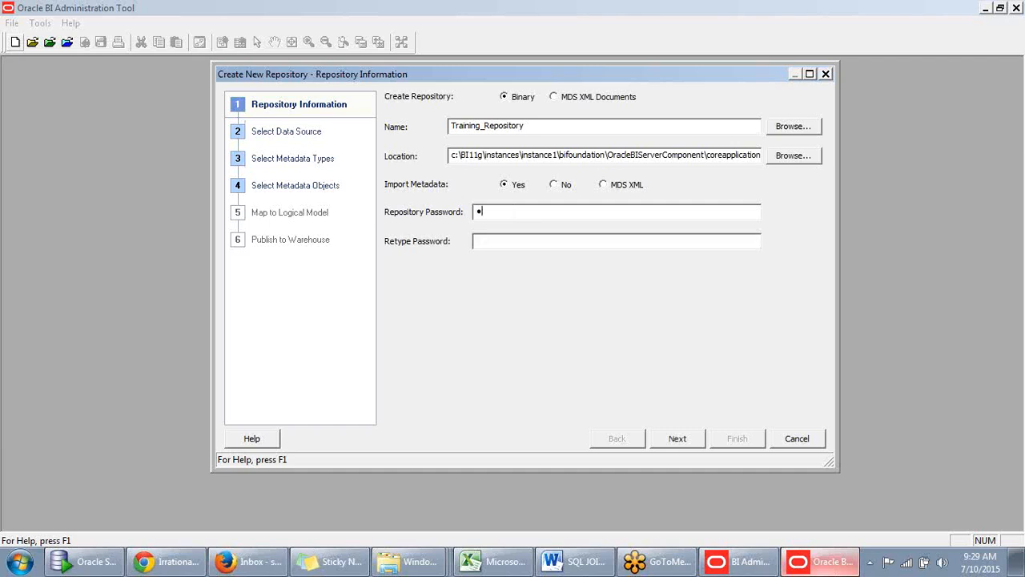
pyautogui.write('*******')
pyautogui.write('********')
pyautogui.click(679, 443)
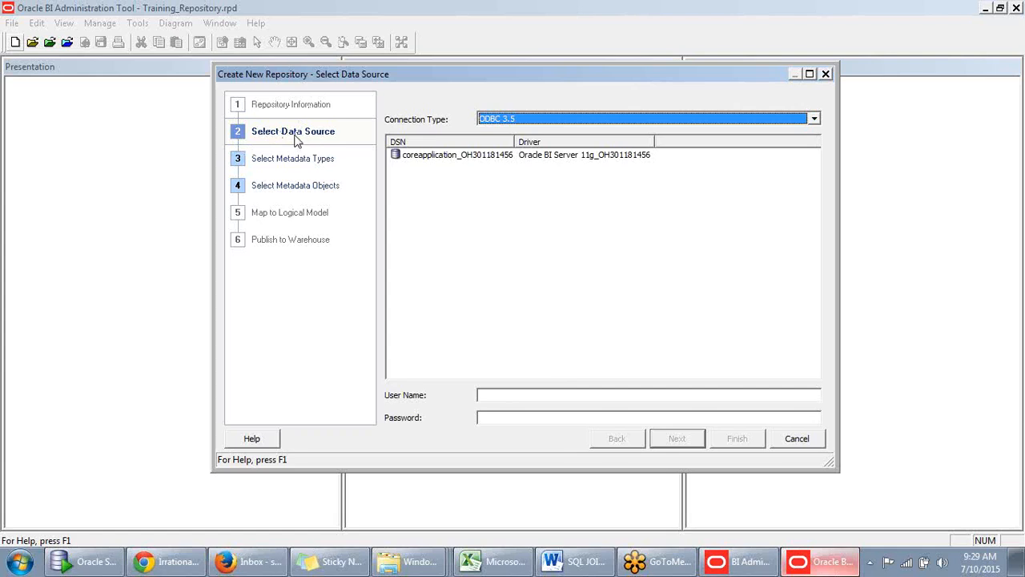
# - Examine the connection types available for the data source and close the list
pyautogui.click(814, 119)
pyautogui.click(635, 123)
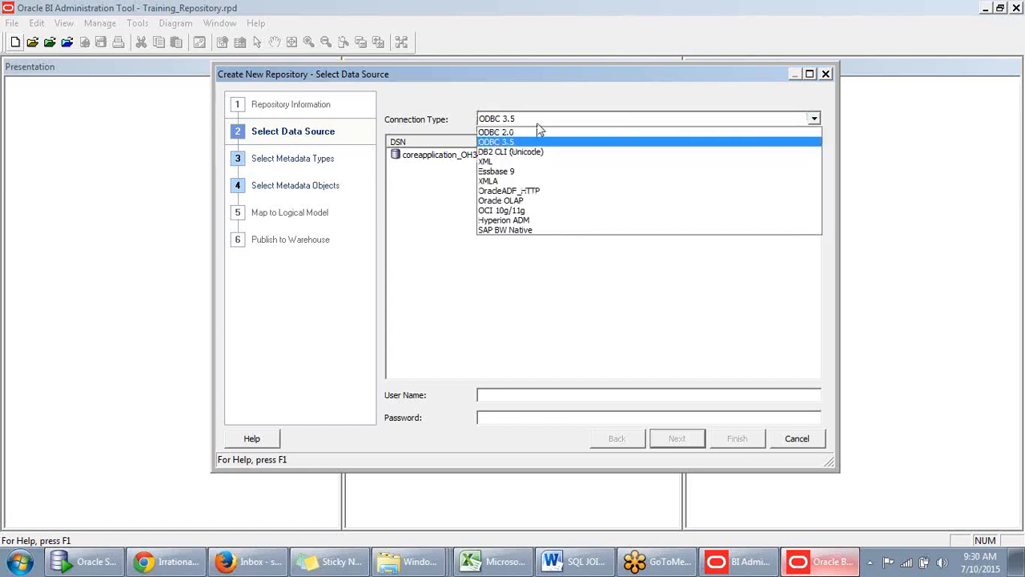
pyautogui.click(441, 105)
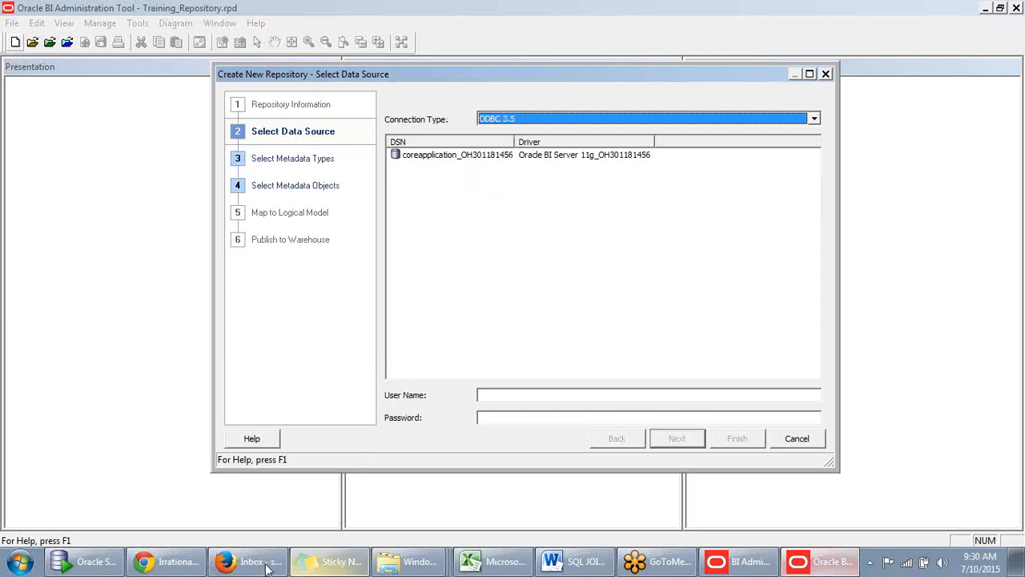
# - Switch to the Training workbook in Microsoft Excel and enter Native in cell N22 of Sheet3
pyautogui.click(512, 565)
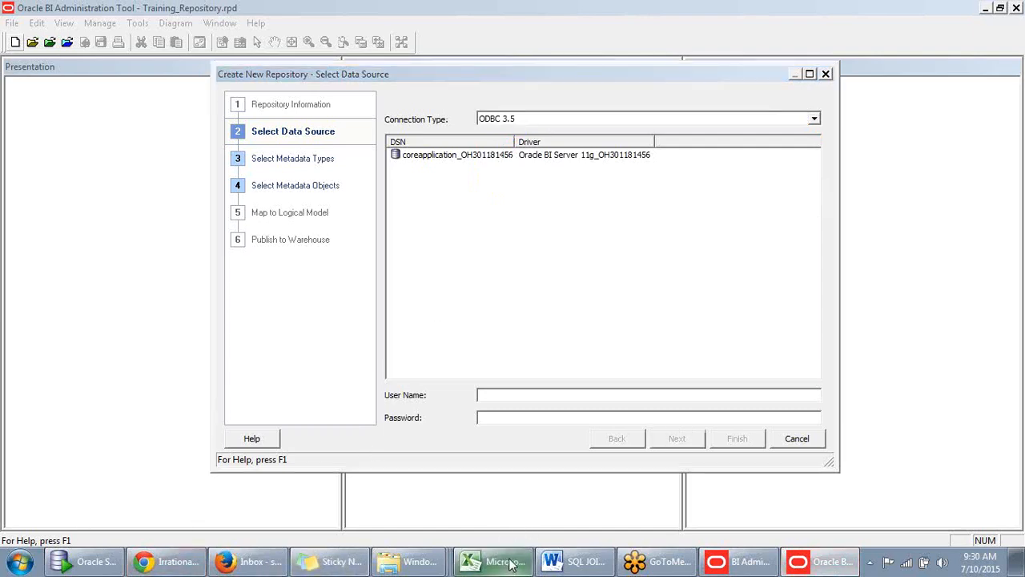
pyautogui.scroll(-4, 521, 332)
pyautogui.click(657, 283)
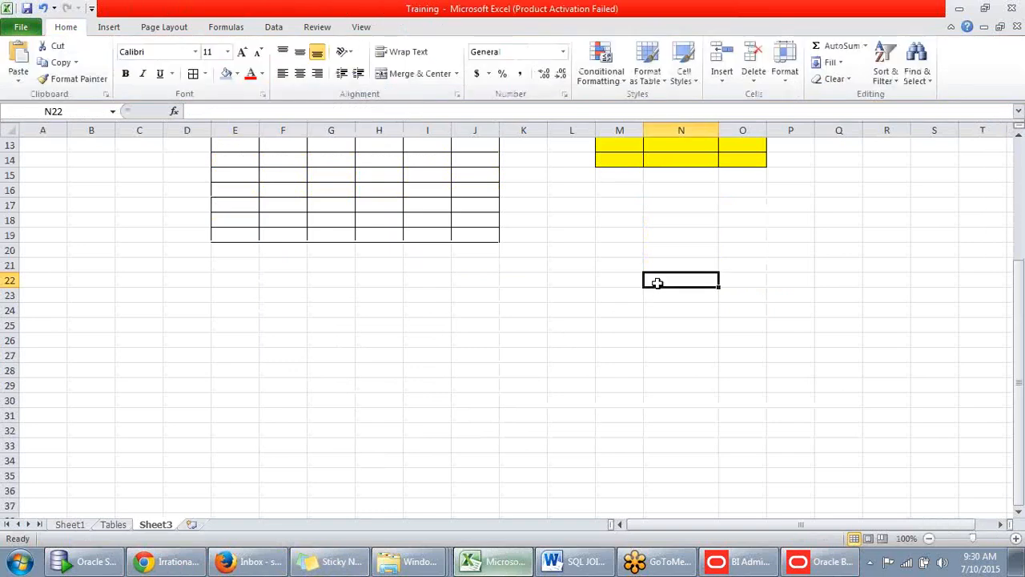
pyautogui.write('Native')
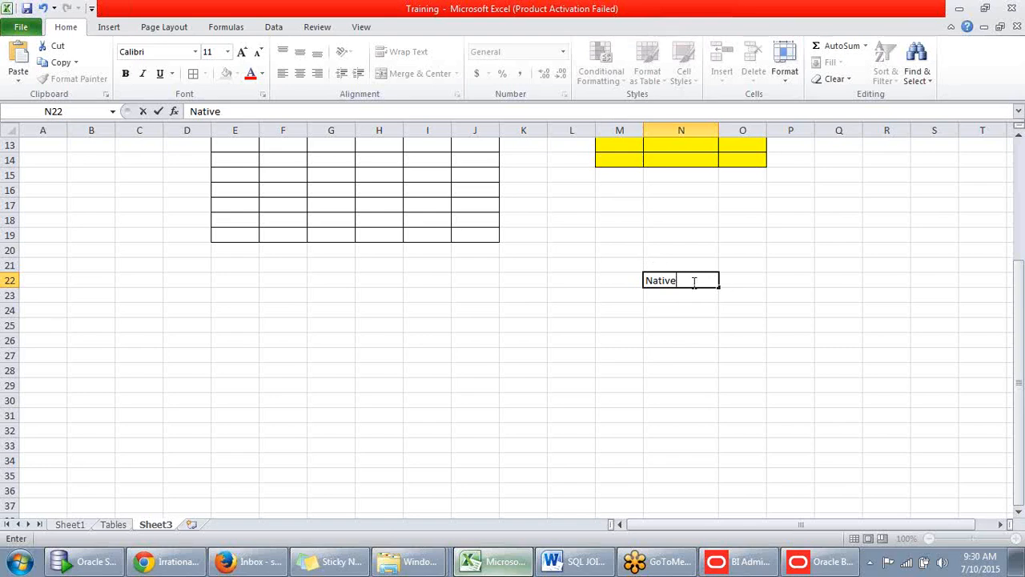
pyautogui.click(665, 295)
pyautogui.click(664, 280)
pyautogui.click(658, 297)
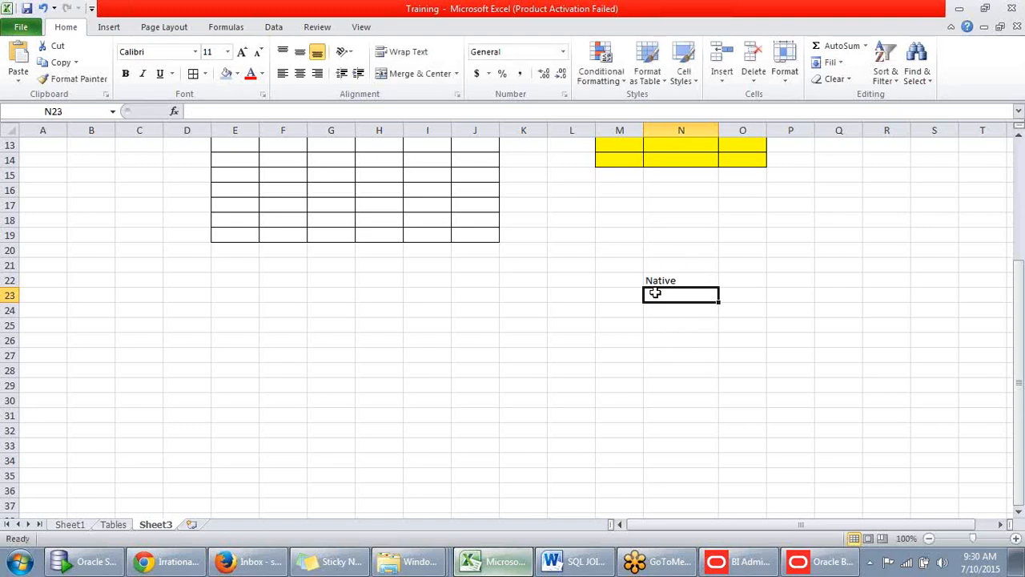
pyautogui.press('Return')
pyautogui.click(670, 282)
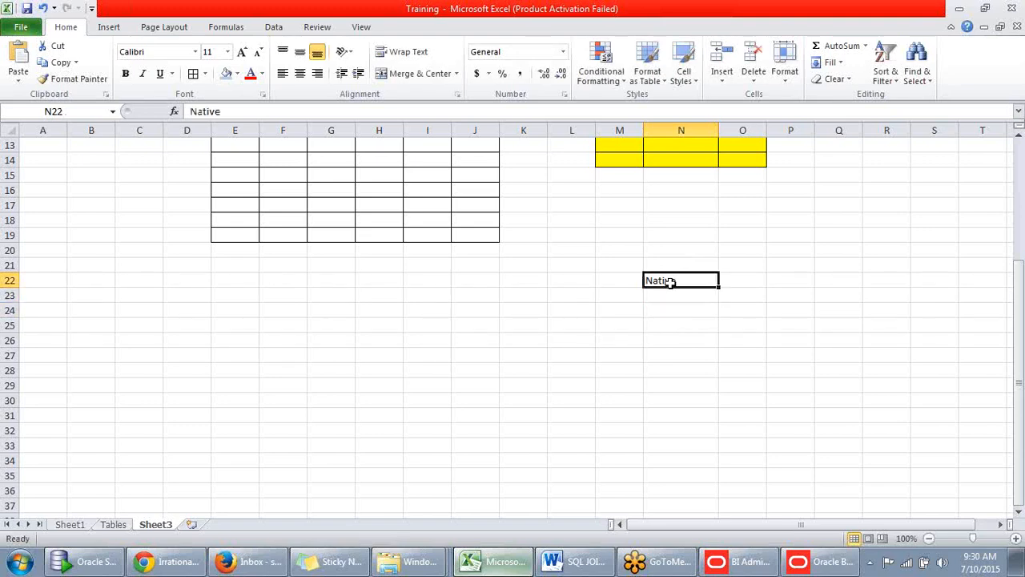
pyautogui.click(671, 265)
pyautogui.click(672, 281)
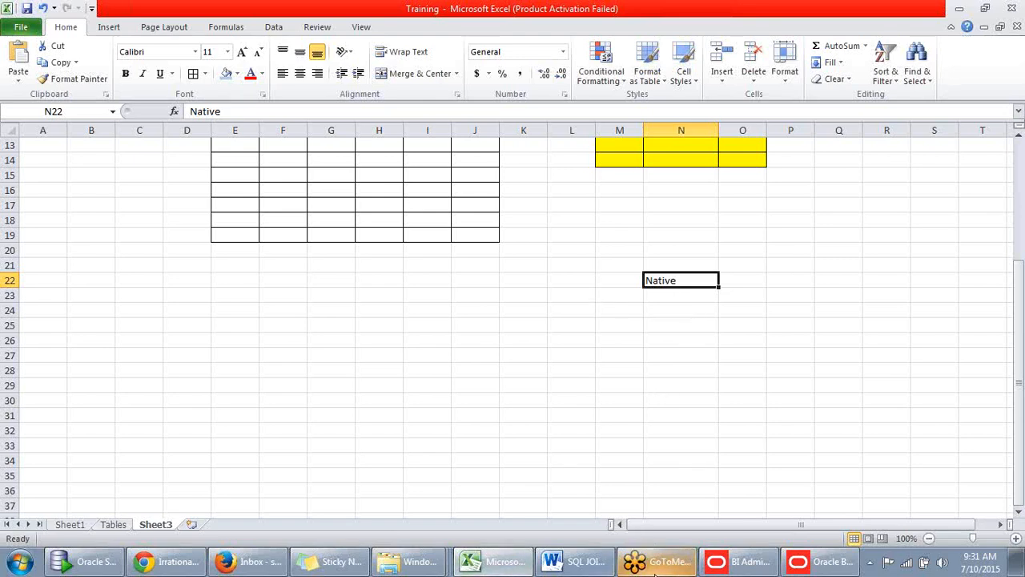
# - Switch back to the Oracle BI Administration Tool, review the connection types and set the connection type to OCI 10g/11g
pyautogui.click(742, 562)
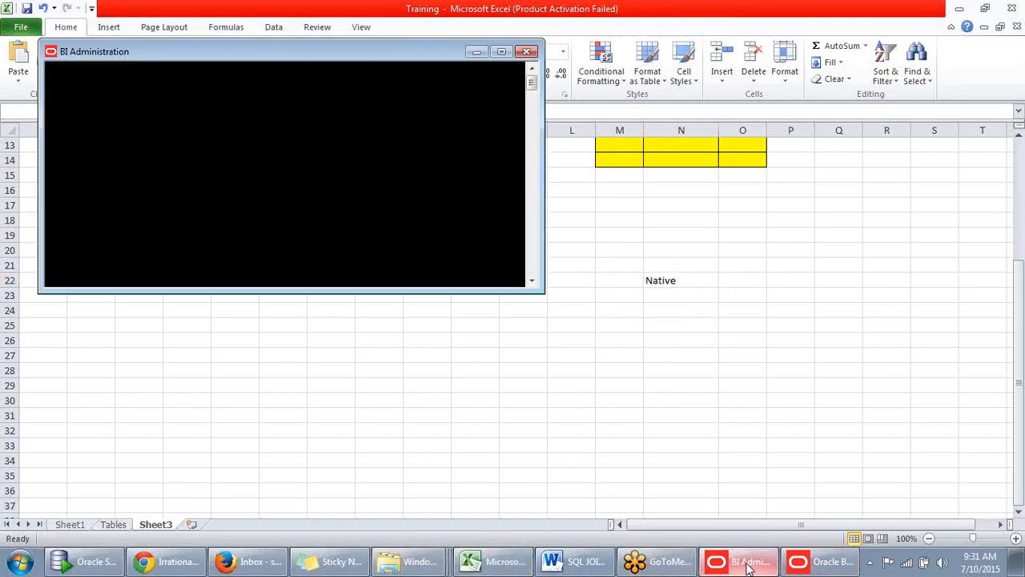
pyautogui.click(817, 564)
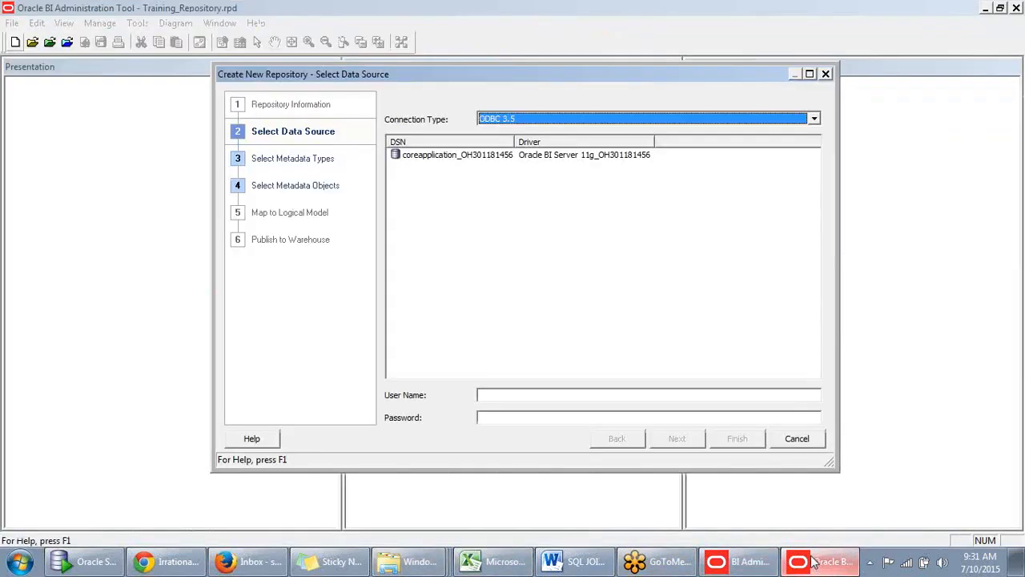
pyautogui.click(550, 125)
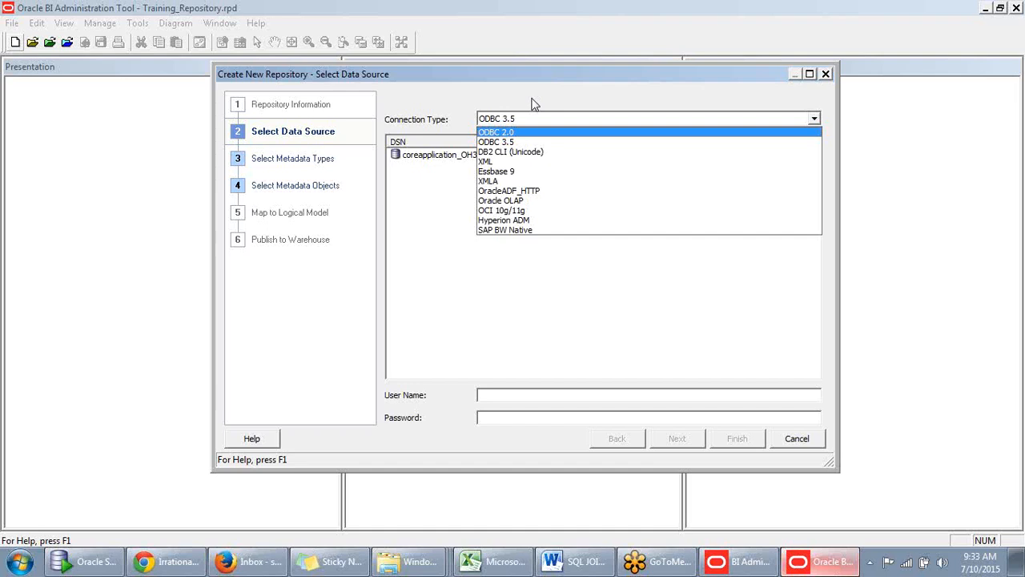
pyautogui.click(583, 102)
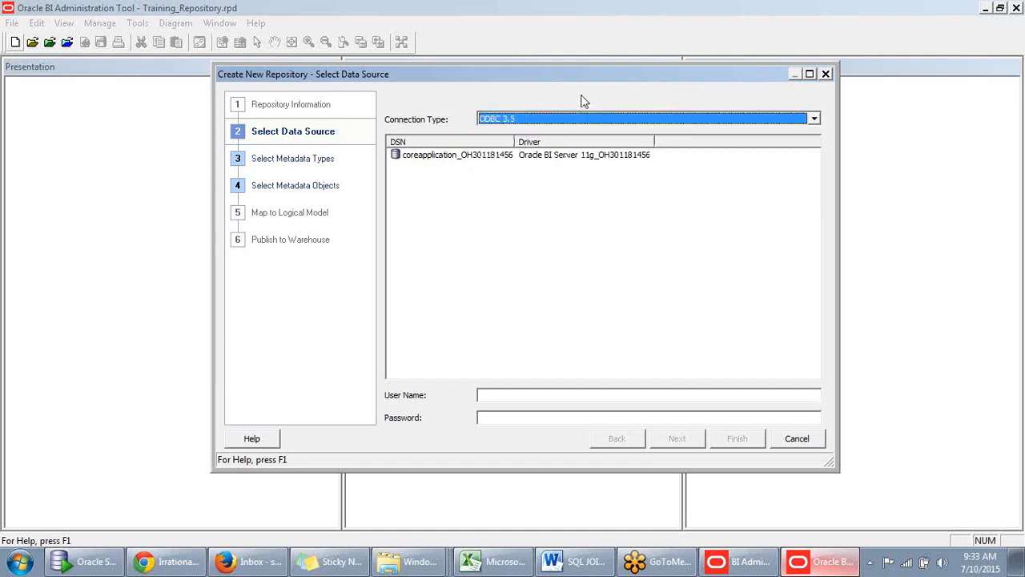
pyautogui.click(813, 119)
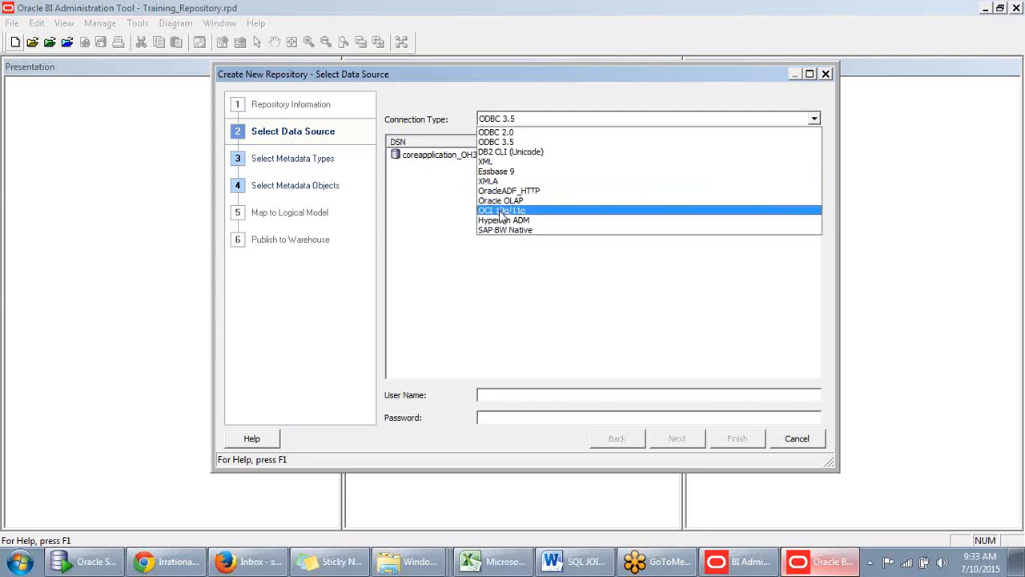
pyautogui.click(502, 211)
# - Set the data source name to xe
pyautogui.click(483, 141)
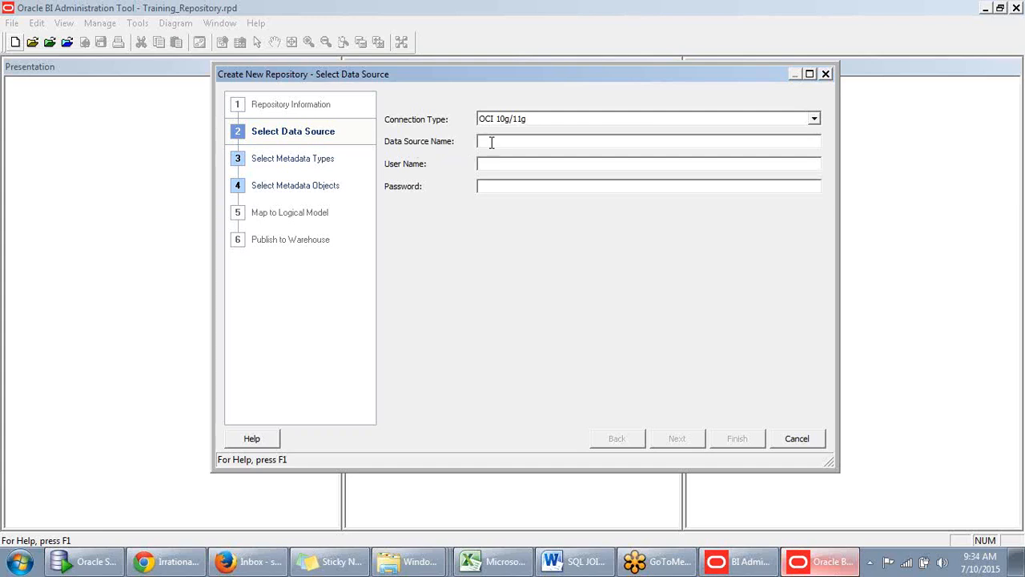
pyautogui.write('l')
pyautogui.press('BackSpace')
pyautogui.moveTo(548, 141); pyautogui.dragTo(470, 142)
pyautogui.press('BackSpace')
pyautogui.write('xe')
pyautogui.moveTo(499, 141); pyautogui.dragTo(455, 142)
pyautogui.click(502, 141)
# - Try an IP-style address and another name as the data source name, and set it back to xe
pyautogui.press('BackSpace')
pyautogui.write('92.158.')
pyautogui.press('BackSpace')
pyautogui.press('BackSpace')
pyautogui.press('BackSpace')
pyautogui.press('BackSpace')
pyautogui.press('BackSpace')
pyautogui.press('BackSpace')
pyautogui.press('BackSpace')
pyautogui.press('BackSpace')
pyautogui.press('BackSpace')
pyautogui.press('BackSpace')
pyautogui.press('BackSpace')
pyautogui.press('BackSpace')
pyautogui.press('BackSpace')
pyautogui.press('BackSpace')
pyautogui.write('or')
pyautogui.press('BackSpace')
pyautogui.press('BackSpace')
pyautogui.press('BackSpace')
pyautogui.press('BackSpace')
pyautogui.write('xe')
pyautogui.moveTo(496, 142); pyautogui.dragTo(480, 142)
pyautogui.click(495, 142)
pyautogui.click(492, 164)
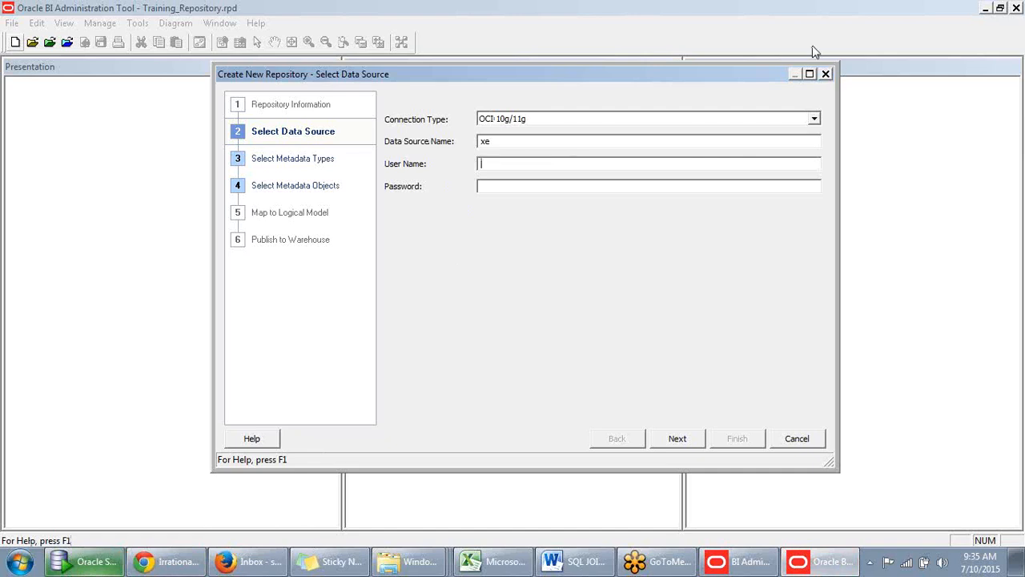
pyautogui.click(778, 52)
pyautogui.moveTo(505, 219)
pyautogui.mouseDown()
pyautogui.moveTo(581, 185)
pyautogui.moveTo(548, 241)
pyautogui.mouseUp()
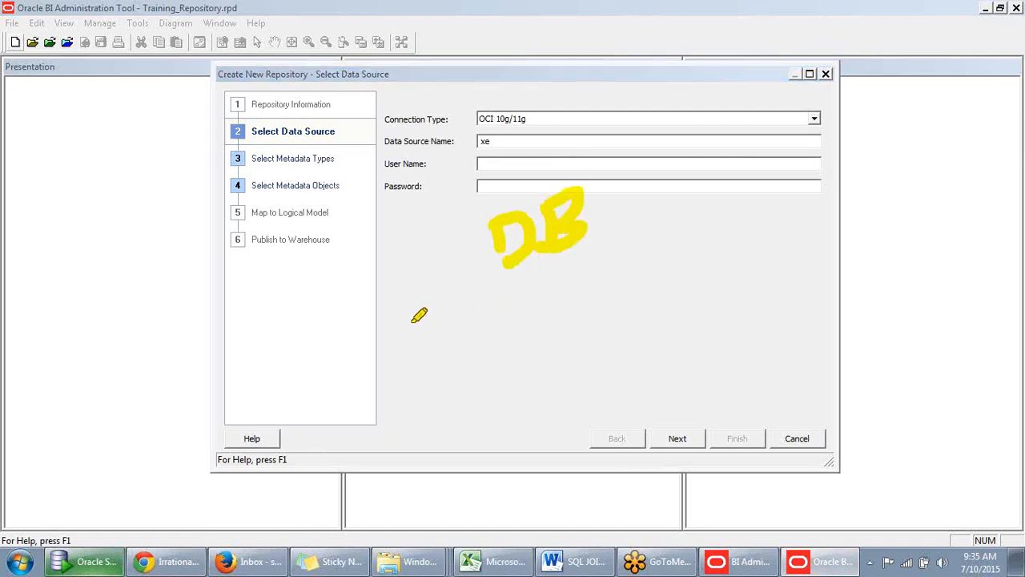
pyautogui.moveTo(503, 306); pyautogui.dragTo(479, 350)
pyautogui.moveTo(550, 313)
pyautogui.mouseDown()
pyautogui.moveTo(563, 275)
pyautogui.moveTo(602, 300)
pyautogui.moveTo(627, 284)
pyautogui.moveTo(724, 270)
pyautogui.mouseUp()
pyautogui.moveTo(617, 328); pyautogui.dragTo(567, 384)
pyautogui.moveTo(705, 298); pyautogui.dragTo(785, 300)
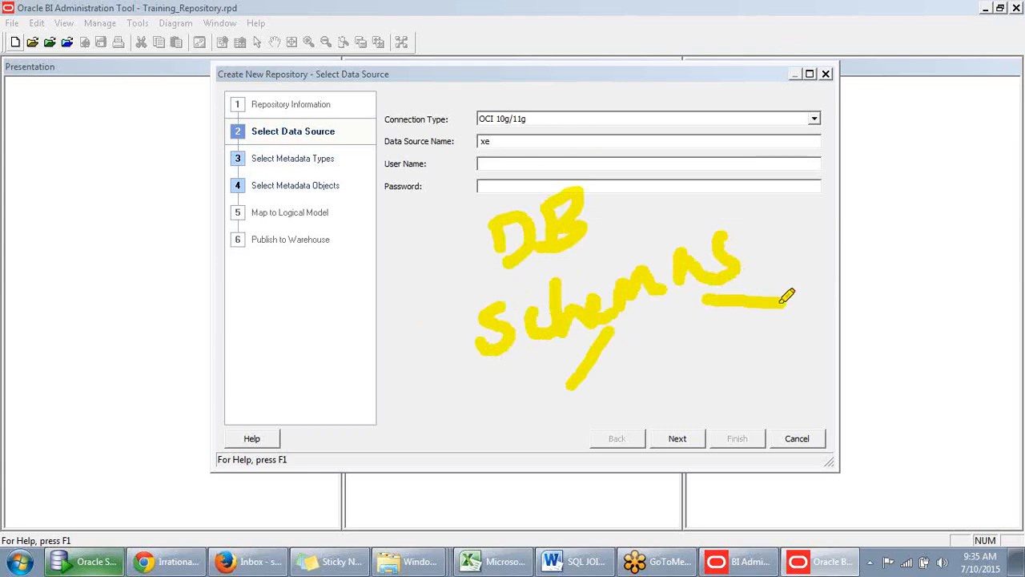
pyautogui.moveTo(483, 441); pyautogui.dragTo(565, 400)
pyautogui.moveTo(538, 405); pyautogui.dragTo(545, 448)
pyautogui.moveTo(573, 401)
pyautogui.mouseDown()
pyautogui.moveTo(605, 378)
pyautogui.moveTo(641, 404)
pyautogui.mouseUp()
pyautogui.moveTo(655, 363); pyautogui.dragTo(661, 391)
pyautogui.moveTo(742, 338); pyautogui.dragTo(775, 321)
pyautogui.moveTo(766, 324); pyautogui.dragTo(769, 375)
pyautogui.moveTo(817, 330)
pyautogui.mouseDown()
pyautogui.moveTo(808, 345)
pyautogui.moveTo(818, 353)
pyautogui.mouseUp()
pyautogui.moveTo(838, 291)
pyautogui.mouseDown()
pyautogui.moveTo(829, 351)
pyautogui.moveTo(877, 284)
pyautogui.moveTo(919, 295)
pyautogui.mouseUp()
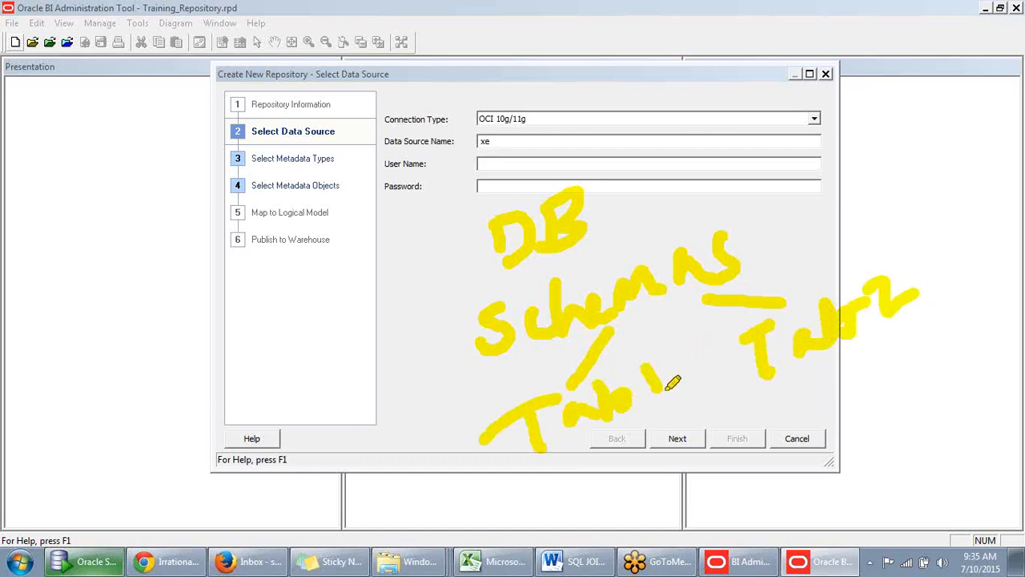
pyautogui.moveTo(596, 439); pyautogui.dragTo(602, 464)
pyautogui.moveTo(811, 368); pyautogui.dragTo(824, 393)
pyautogui.moveTo(559, 508); pyautogui.dragTo(591, 507)
pyautogui.moveTo(593, 482)
pyautogui.mouseDown()
pyautogui.moveTo(609, 510)
pyautogui.moveTo(682, 462)
pyautogui.mouseUp()
pyautogui.moveTo(479, 118); pyautogui.dragTo(553, 119)
pyautogui.moveTo(479, 200)
pyautogui.mouseDown()
pyautogui.moveTo(485, 240)
pyautogui.moveTo(623, 234)
pyautogui.moveTo(478, 200)
pyautogui.moveTo(512, 190)
pyautogui.moveTo(632, 211)
pyautogui.moveTo(609, 231)
pyautogui.mouseUp()
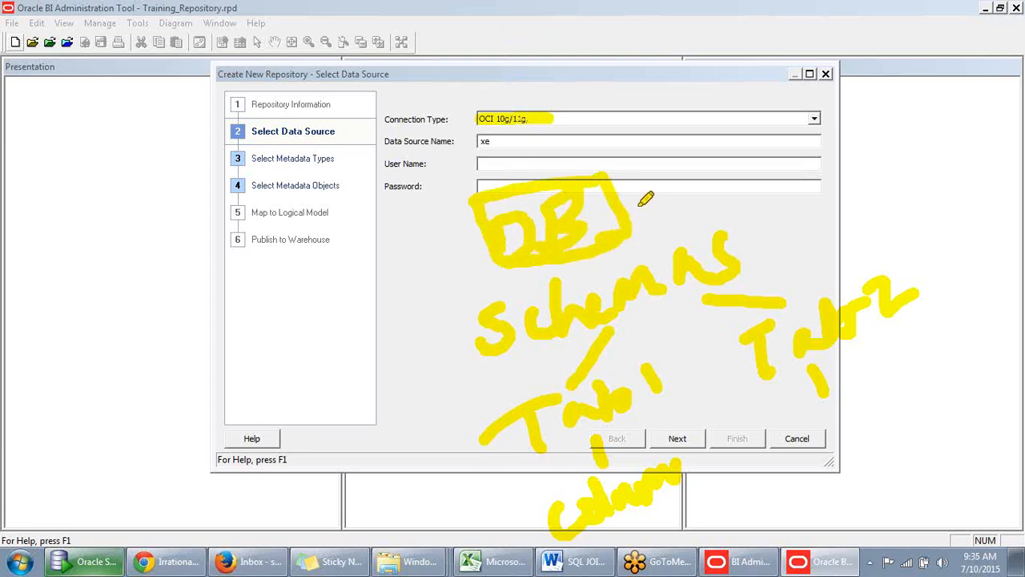
pyautogui.moveTo(618, 200); pyautogui.dragTo(646, 190)
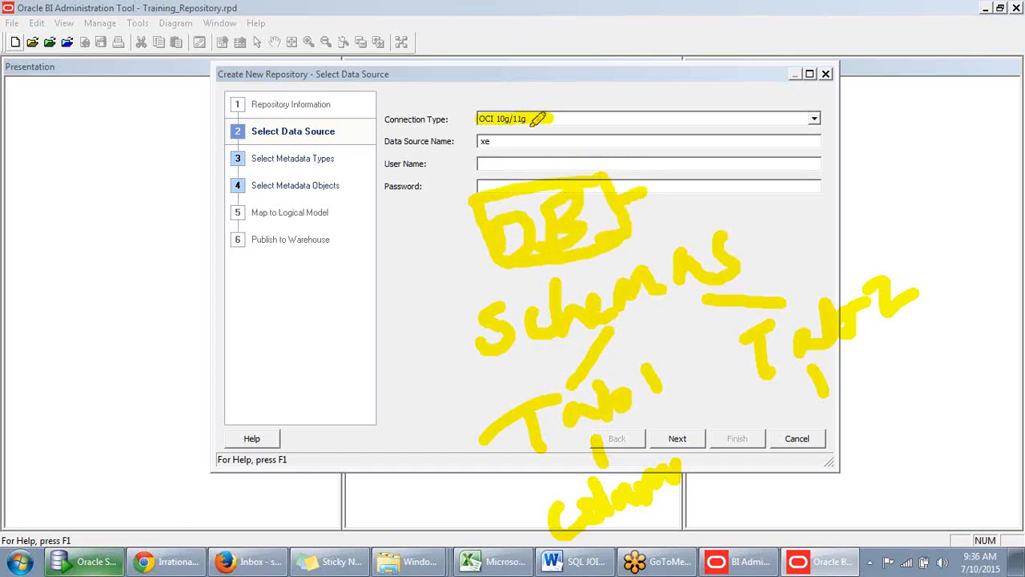
pyautogui.moveTo(640, 187); pyautogui.dragTo(640, 208)
pyautogui.moveTo(672, 174)
pyautogui.mouseDown()
pyautogui.moveTo(689, 194)
pyautogui.moveTo(686, 154)
pyautogui.moveTo(712, 184)
pyautogui.moveTo(730, 137)
pyautogui.moveTo(750, 164)
pyautogui.mouseUp()
pyautogui.moveTo(755, 113); pyautogui.dragTo(788, 158)
pyautogui.moveTo(830, 103); pyautogui.dragTo(831, 146)
pyautogui.moveTo(806, 114); pyautogui.dragTo(881, 127)
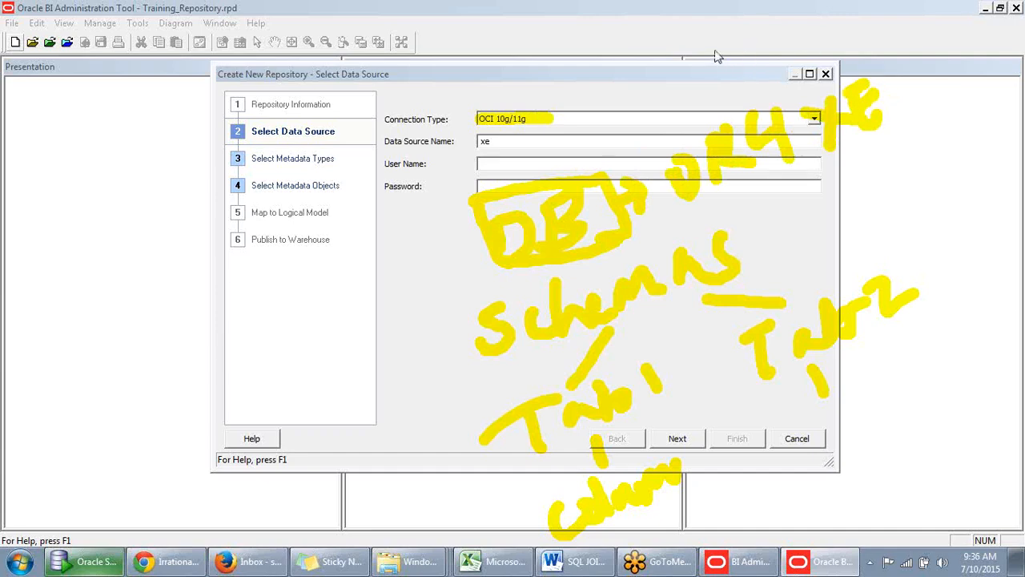
pyautogui.click(540, 141)
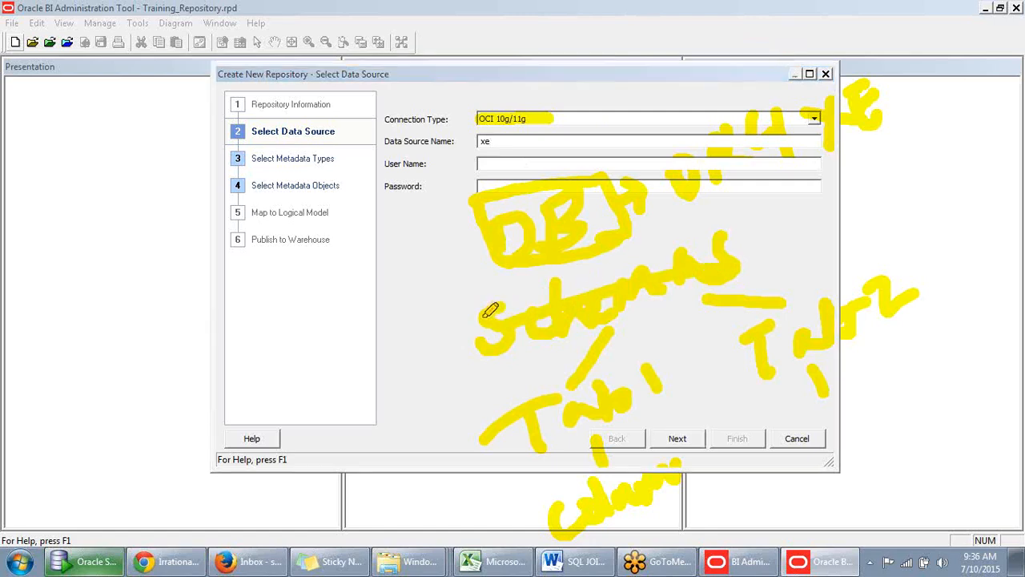
pyautogui.moveTo(488, 348)
pyautogui.mouseDown()
pyautogui.moveTo(750, 261)
pyautogui.moveTo(458, 305)
pyautogui.moveTo(458, 349)
pyautogui.moveTo(761, 320)
pyautogui.mouseUp()
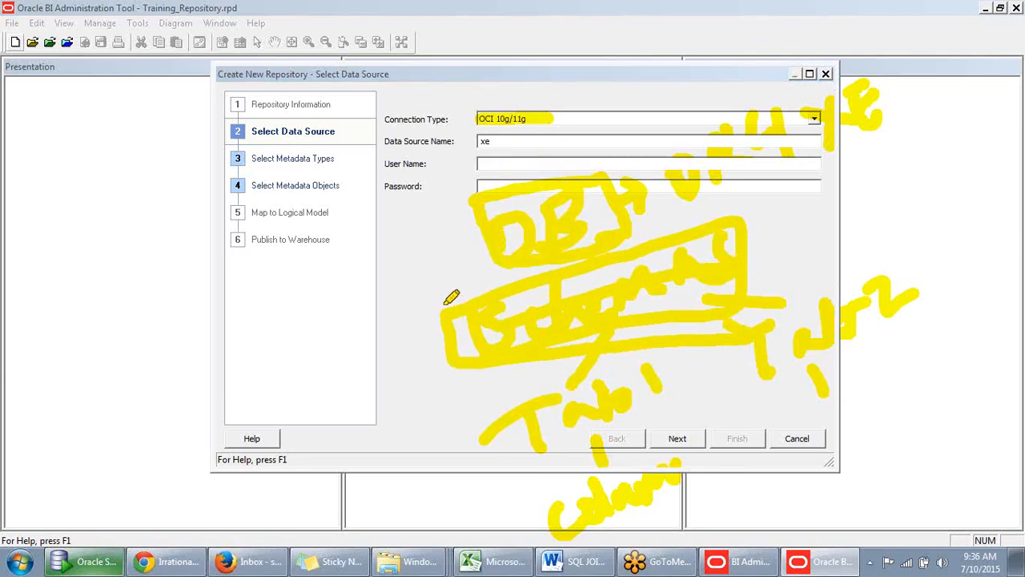
pyautogui.moveTo(467, 366)
pyautogui.mouseDown()
pyautogui.moveTo(742, 269)
pyautogui.moveTo(456, 297)
pyautogui.mouseUp()
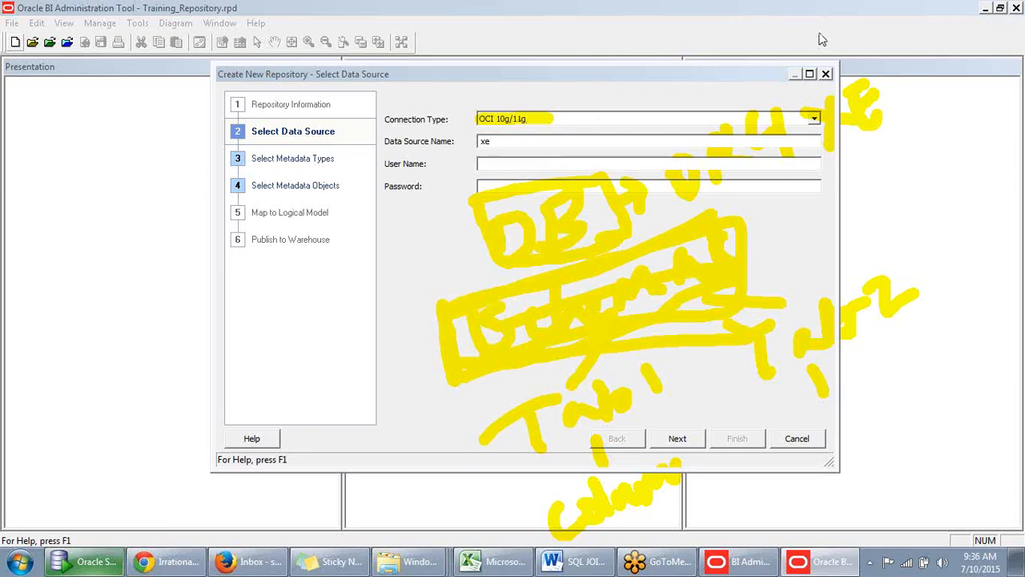
# - Enter scott as the user name along with the account password, try to connect to the data source and dismiss the message
pyautogui.click(556, 164)
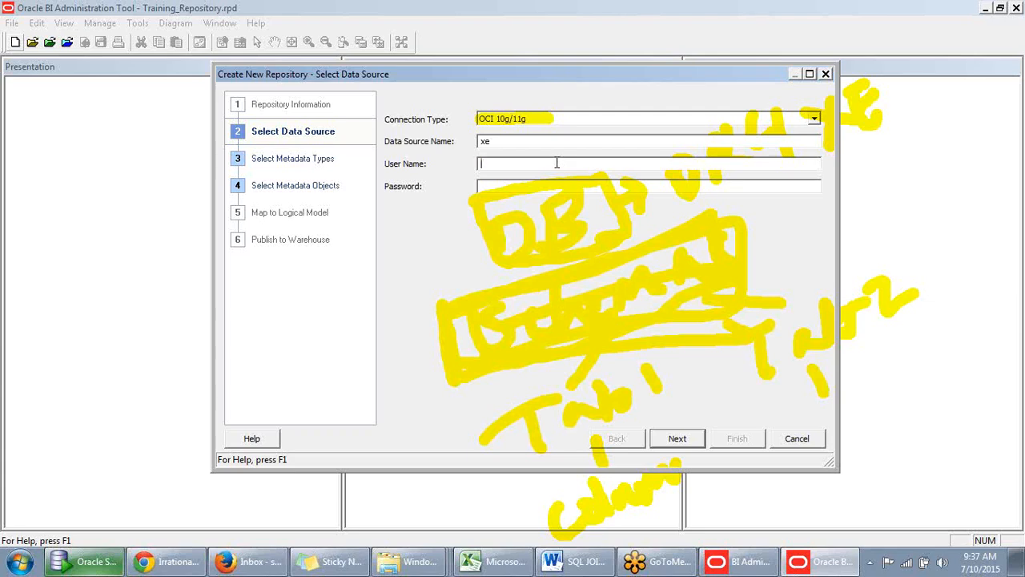
pyautogui.write('scptt')
pyautogui.click(487, 186)
pyautogui.write('ti')
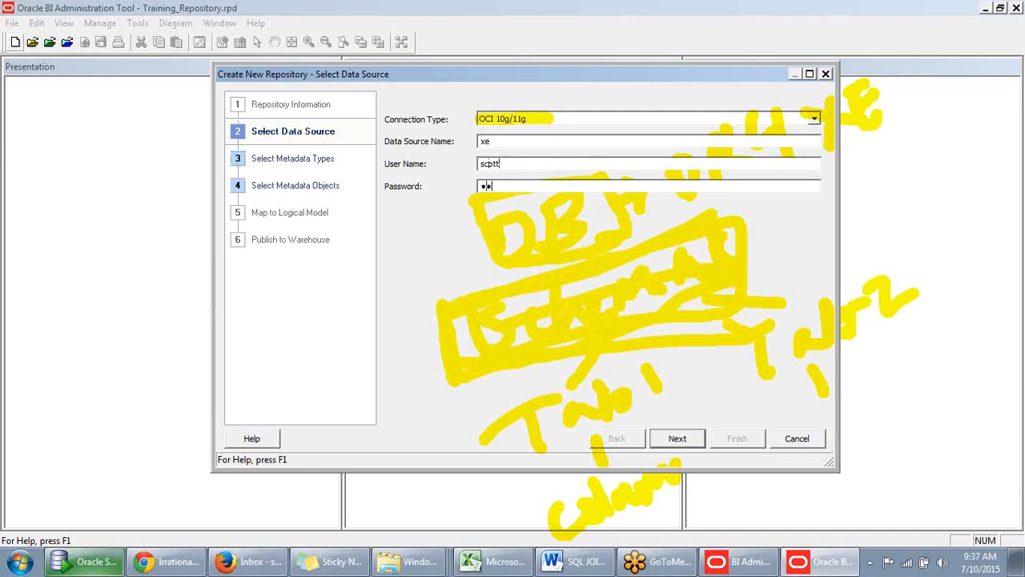
pyautogui.write('ger')
pyautogui.click(678, 441)
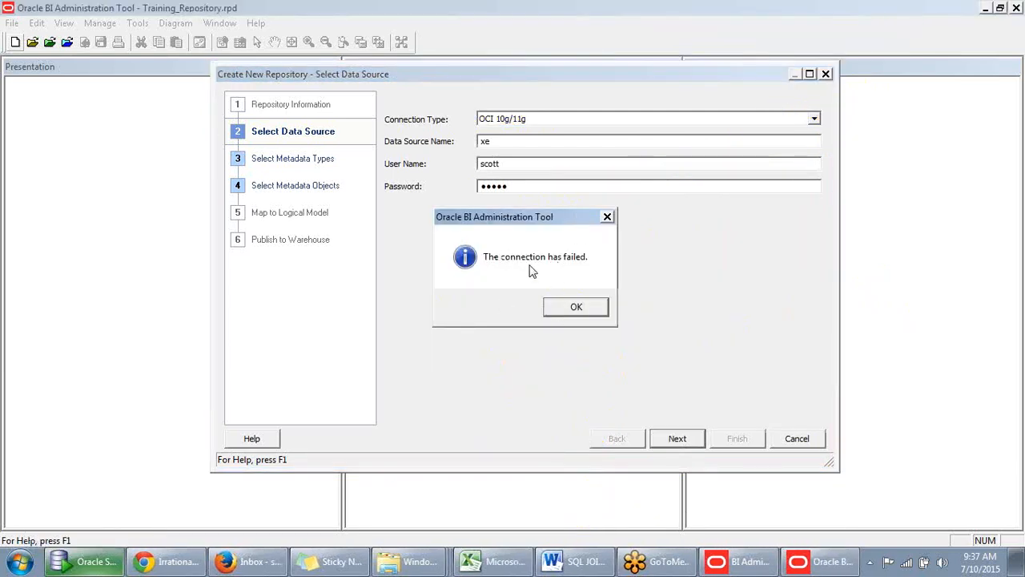
pyautogui.click(576, 307)
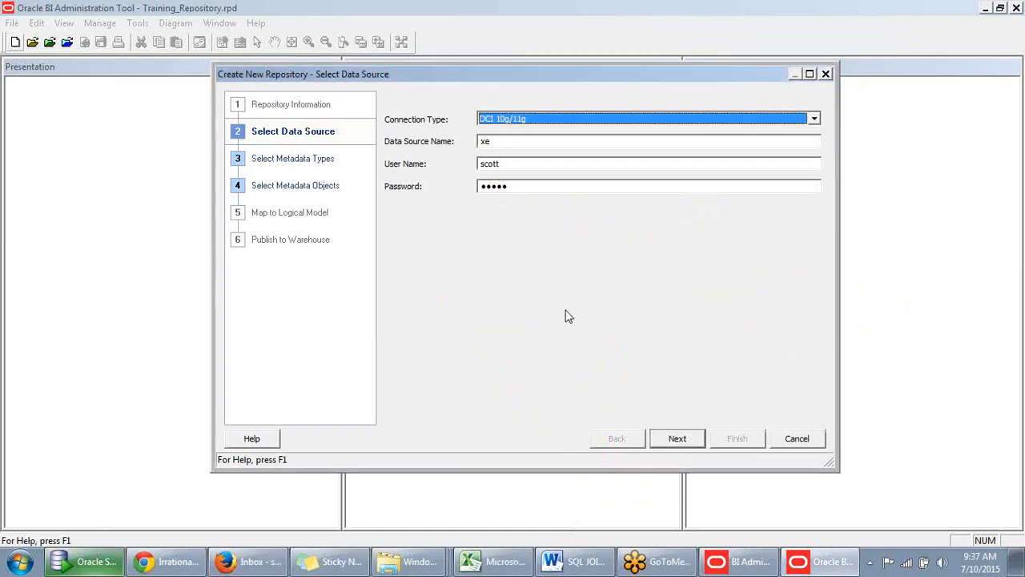
# - Set the data source name to orcl and continue to selecting the metadata types
pyautogui.click(503, 141)
pyautogui.doubleClick(503, 141)
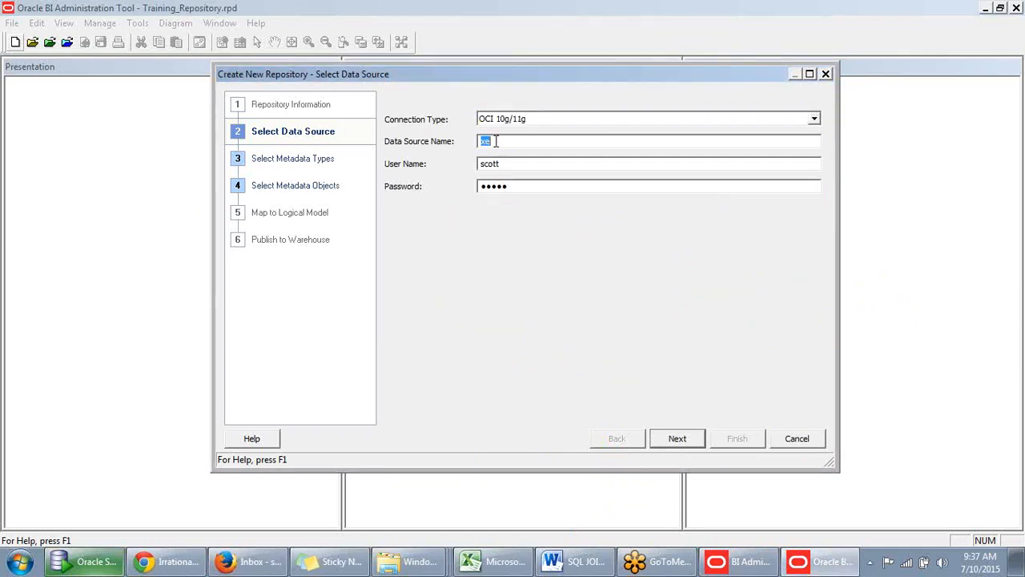
pyautogui.press('BackSpace')
pyautogui.write('orcl')
pyautogui.click(682, 439)
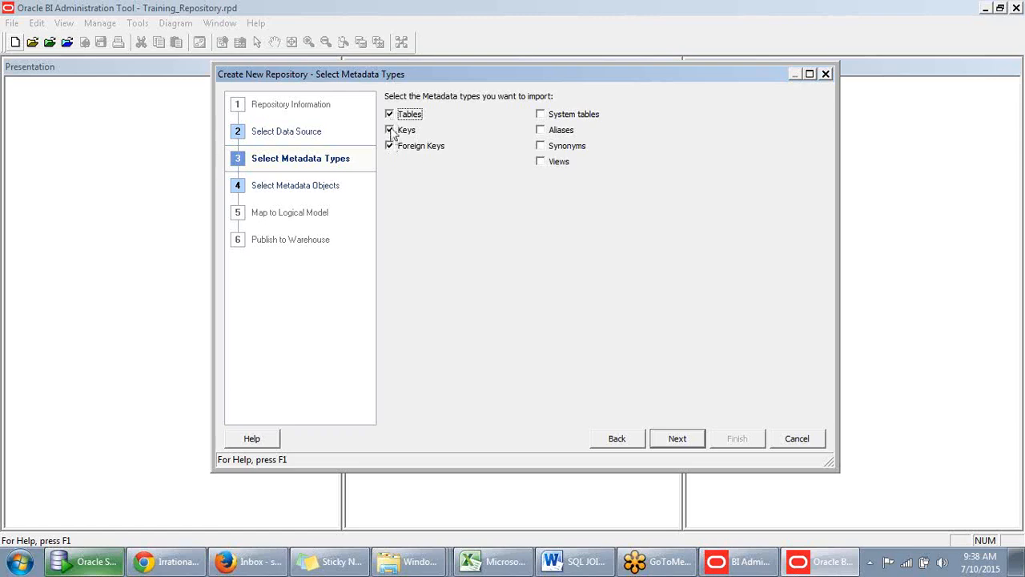
# - Exclude Keys and Foreign Keys from the metadata types, toggle Views, and continue to selecting the metadata objects
pyautogui.click(391, 131)
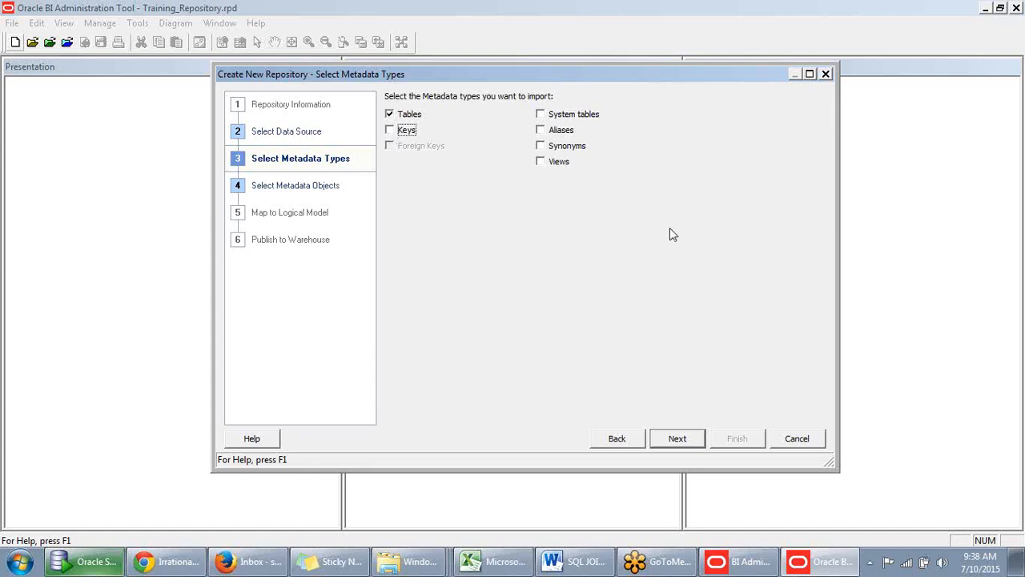
pyautogui.click(390, 135)
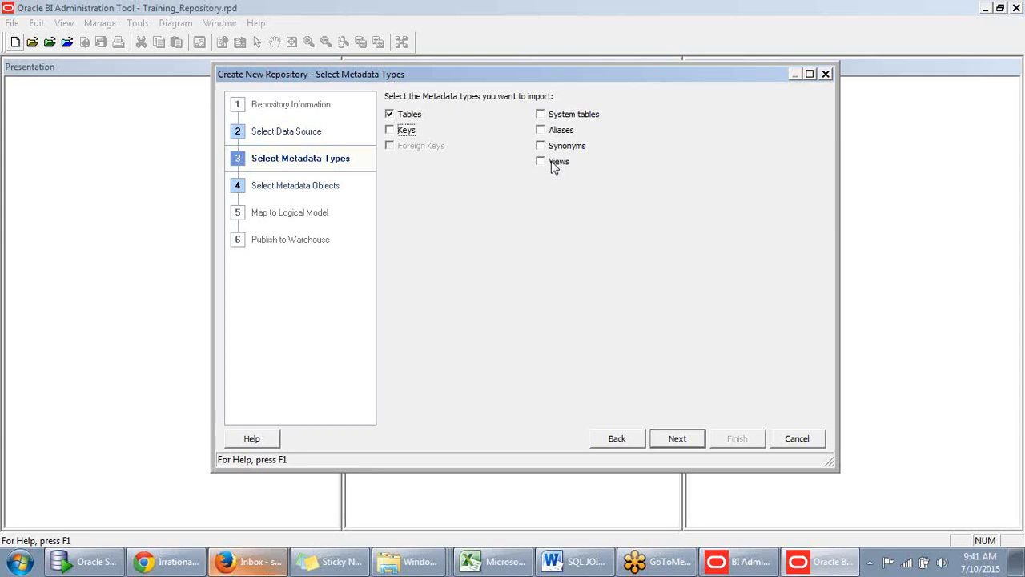
pyautogui.click(552, 164)
pyautogui.click(543, 165)
pyautogui.click(687, 441)
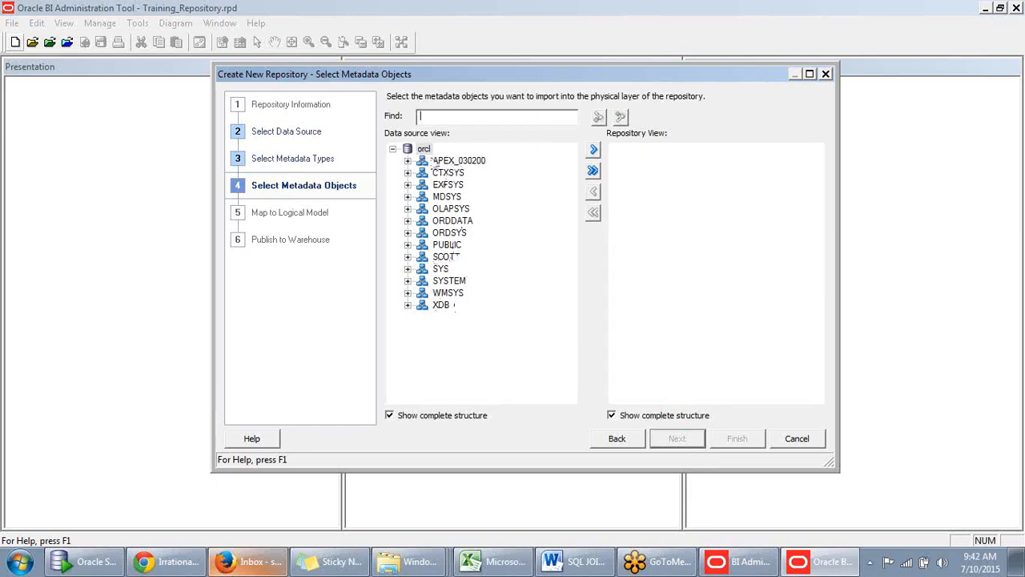
# - Go through the PUBLIC, ORDDATA and ORDSYS schemas of the orcl source and expand the SCOTT schema
pyautogui.click(448, 245)
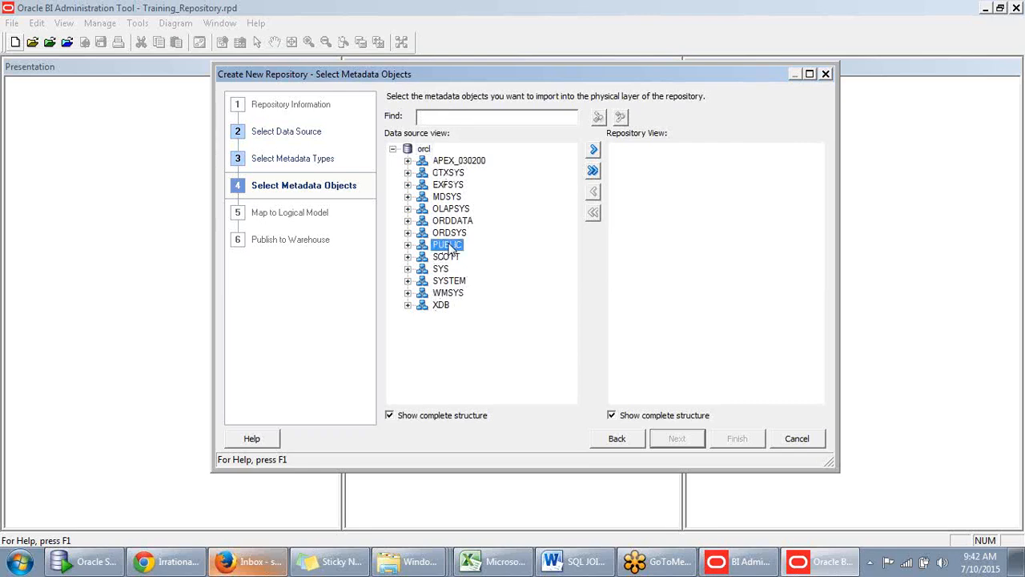
pyautogui.click(455, 222)
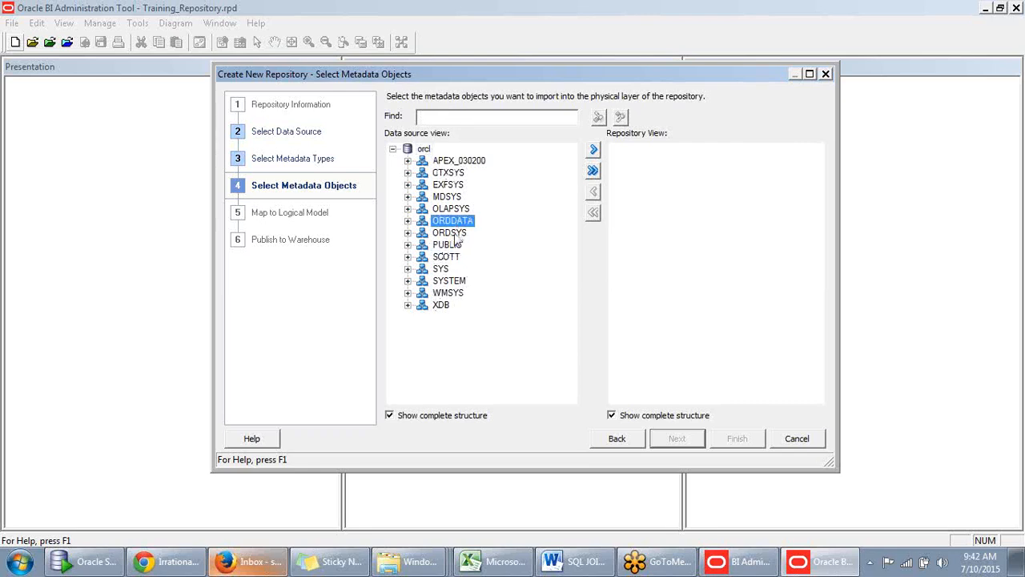
pyautogui.click(450, 234)
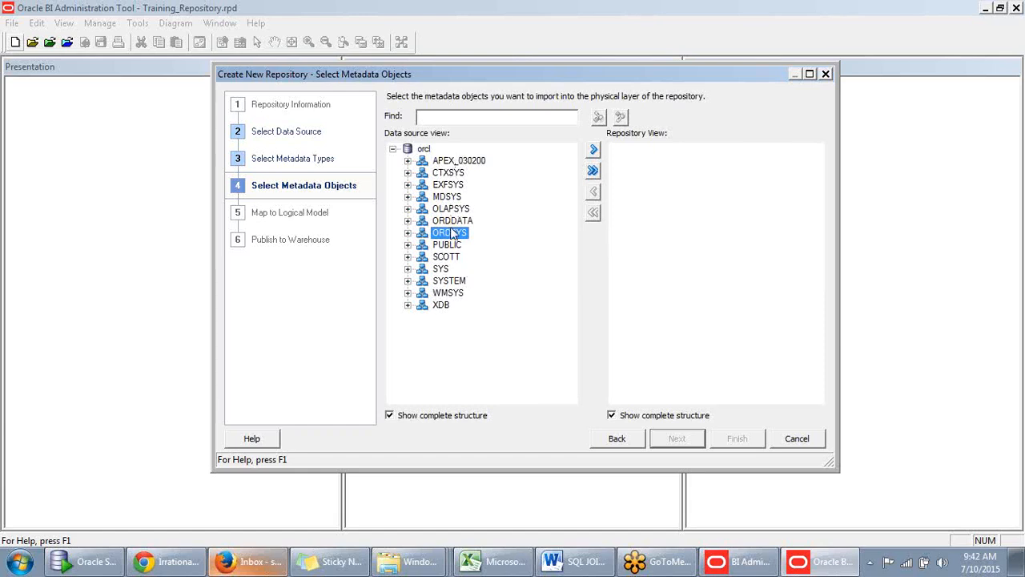
pyautogui.click(441, 257)
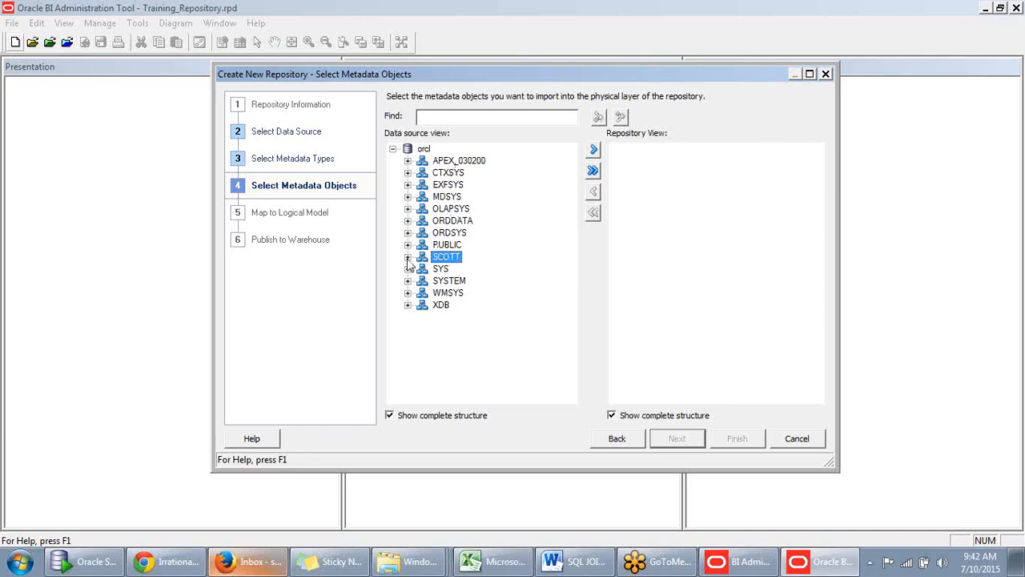
pyautogui.click(408, 257)
# - Select the BONUS, DEPT, EMP and SALGRADE tables of the SCOTT schema and import them into the repository
pyautogui.click(464, 269)
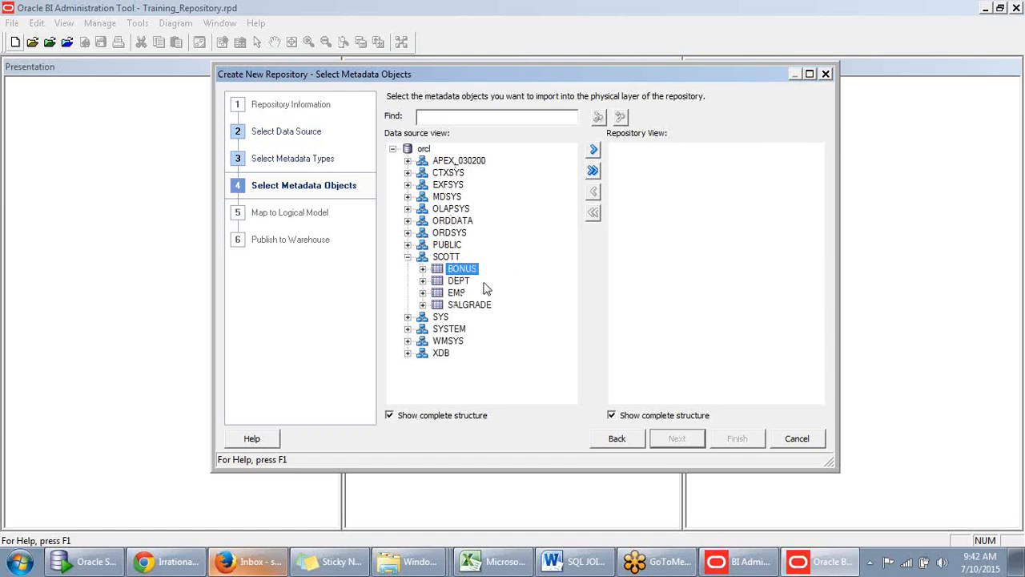
pyautogui.click(446, 257)
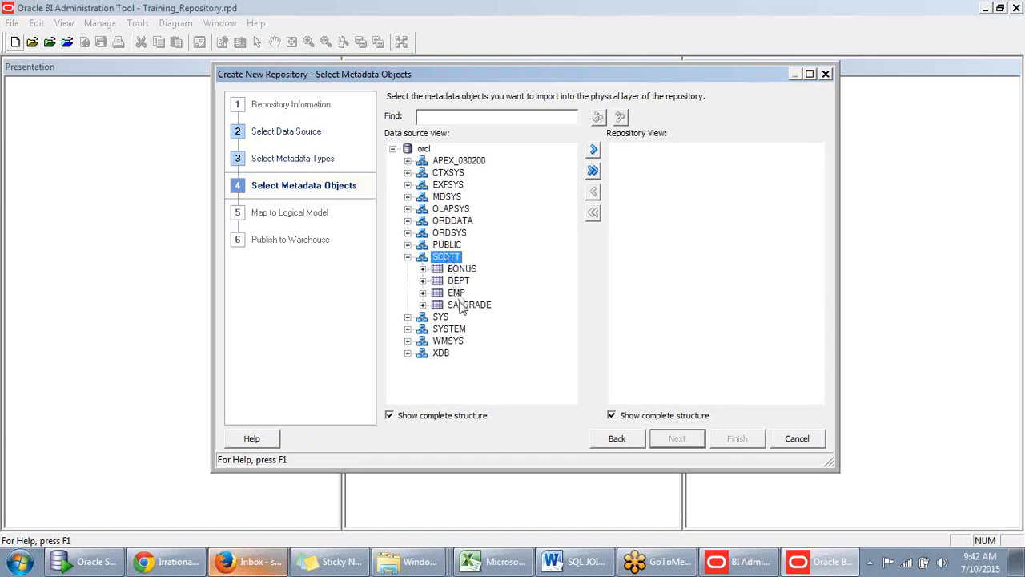
pyautogui.click(463, 305)
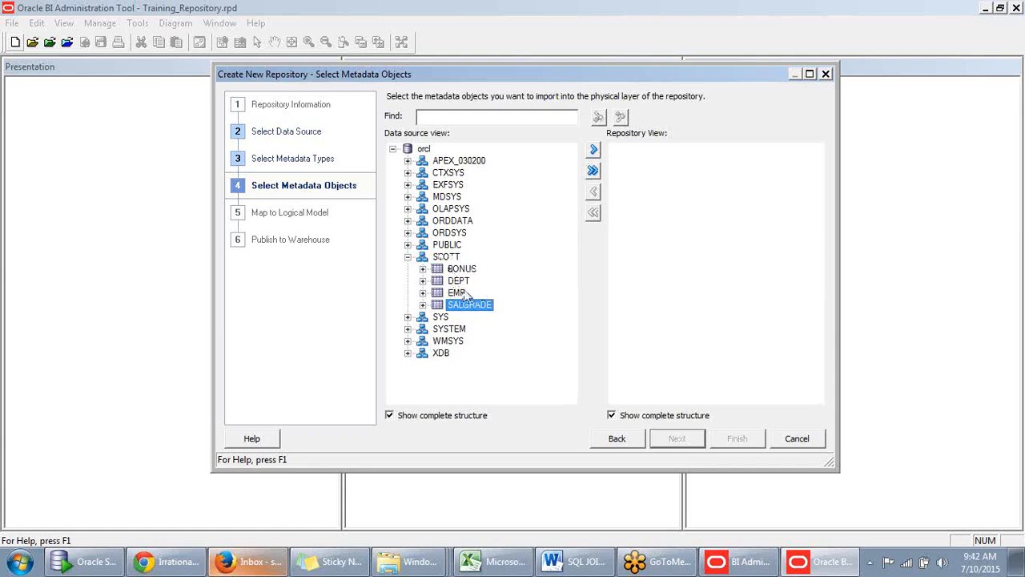
pyautogui.keyDown('ctrl'); pyautogui.click(460, 292); pyautogui.keyUp('ctrl')
pyautogui.keyDown('ctrl'); pyautogui.click(460, 282); pyautogui.keyUp('ctrl')
pyautogui.keyDown('ctrl'); pyautogui.click(465, 270); pyautogui.keyUp('ctrl')
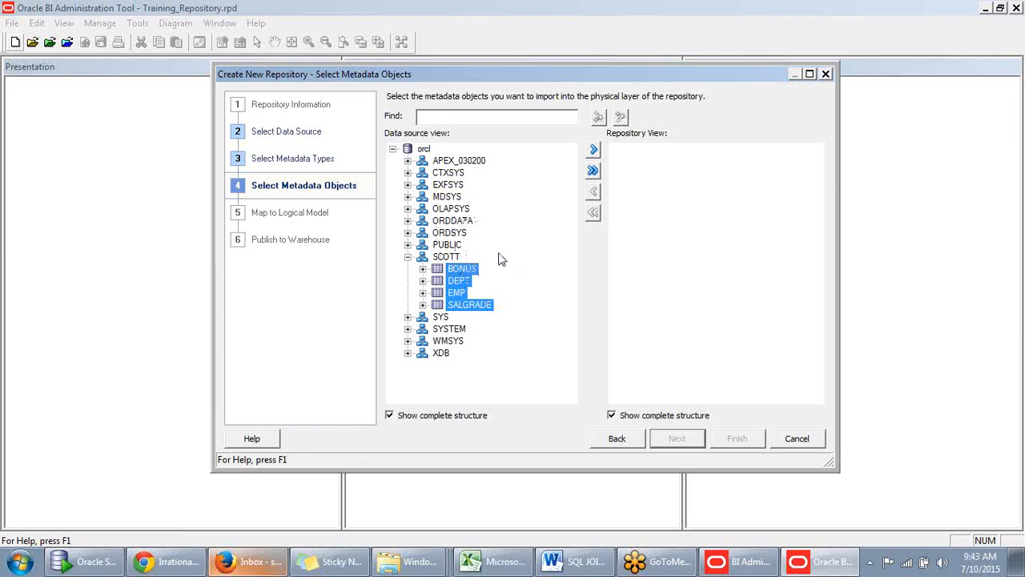
pyautogui.click(594, 152)
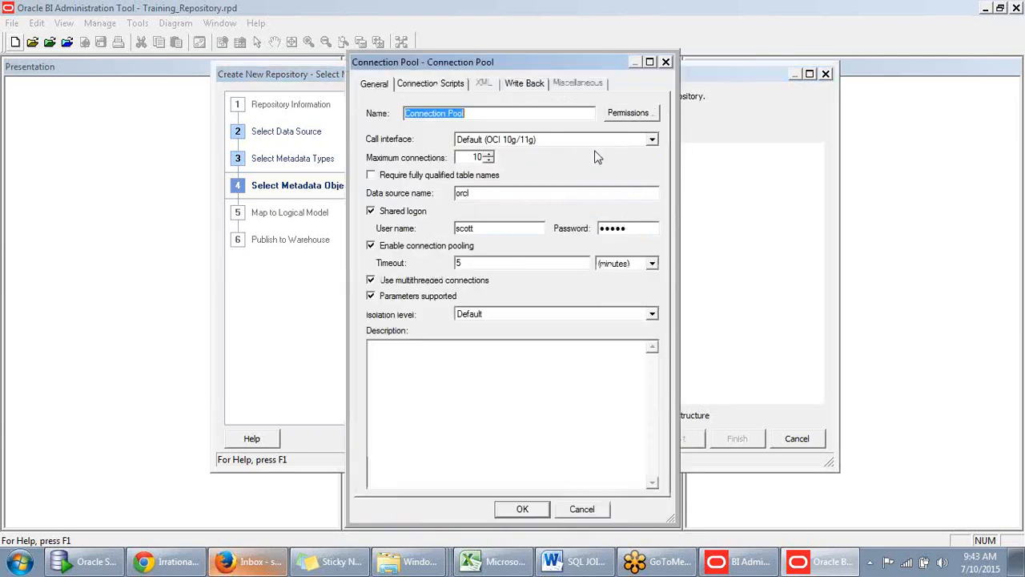
# - Reposition the Connection Pool dialog and start editing the connection pool's name
pyautogui.moveTo(600, 61); pyautogui.dragTo(538, 54)
pyautogui.click(501, 106)
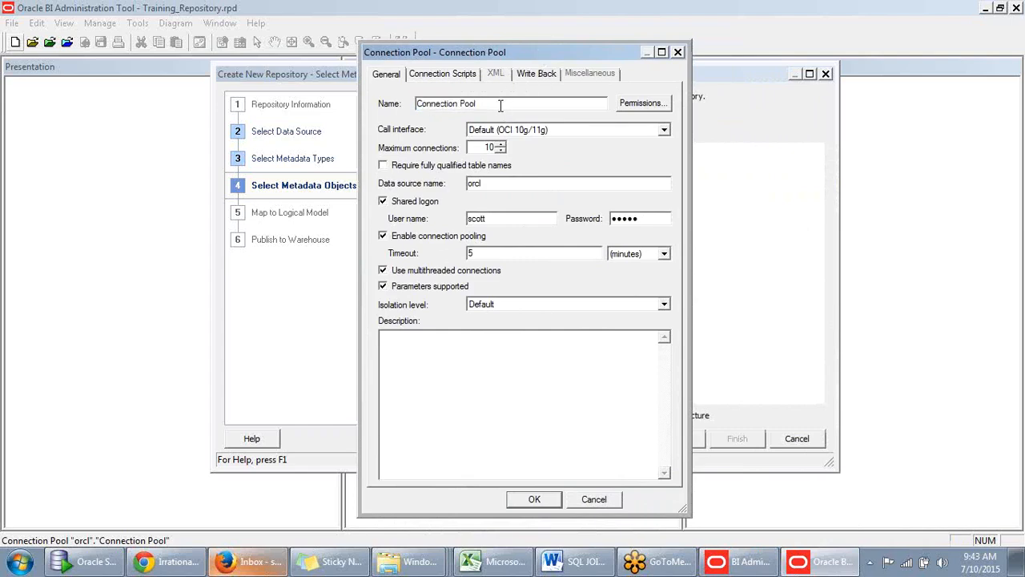
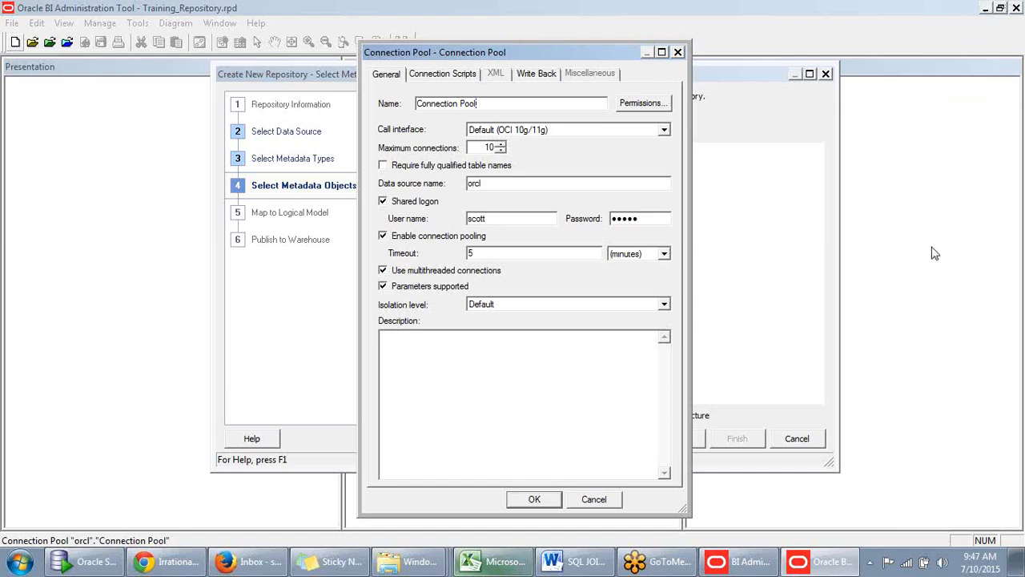
# - Reposition the Connection Pool dialog and look over the shared logon's user name and password fields
pyautogui.moveTo(505, 59); pyautogui.dragTo(492, 56)
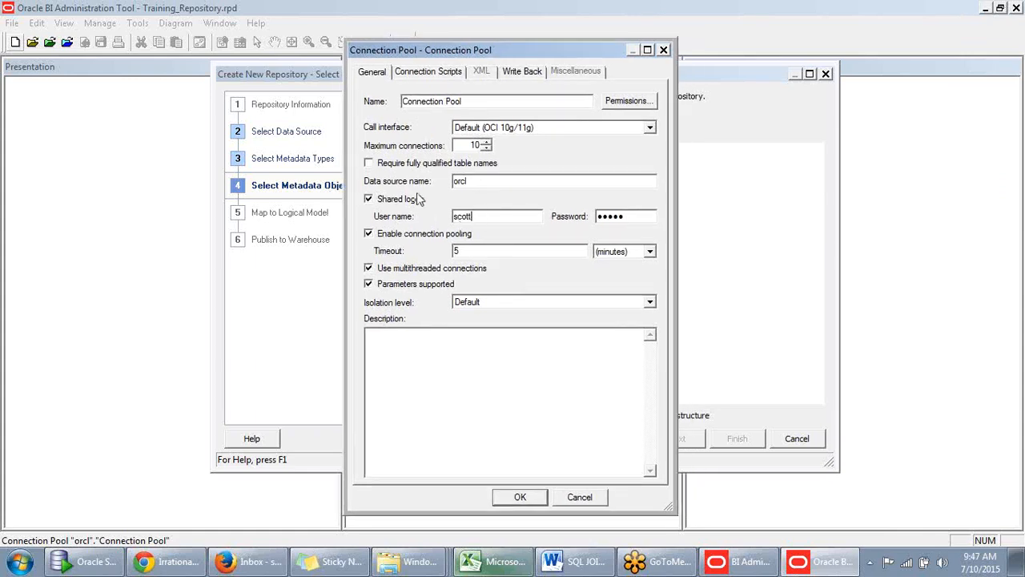
pyautogui.moveTo(479, 217); pyautogui.dragTo(435, 215)
pyautogui.moveTo(626, 214); pyautogui.dragTo(560, 219)
pyautogui.moveTo(477, 218); pyautogui.dragTo(432, 222)
pyautogui.click(472, 218)
pyautogui.doubleClick(629, 216)
pyautogui.click(530, 219)
pyautogui.doubleClick(619, 214)
# - Rename the connection pool to Oracle_CP
pyautogui.click(461, 102)
pyautogui.press('BackSpace')
pyautogui.doubleClick(503, 97)
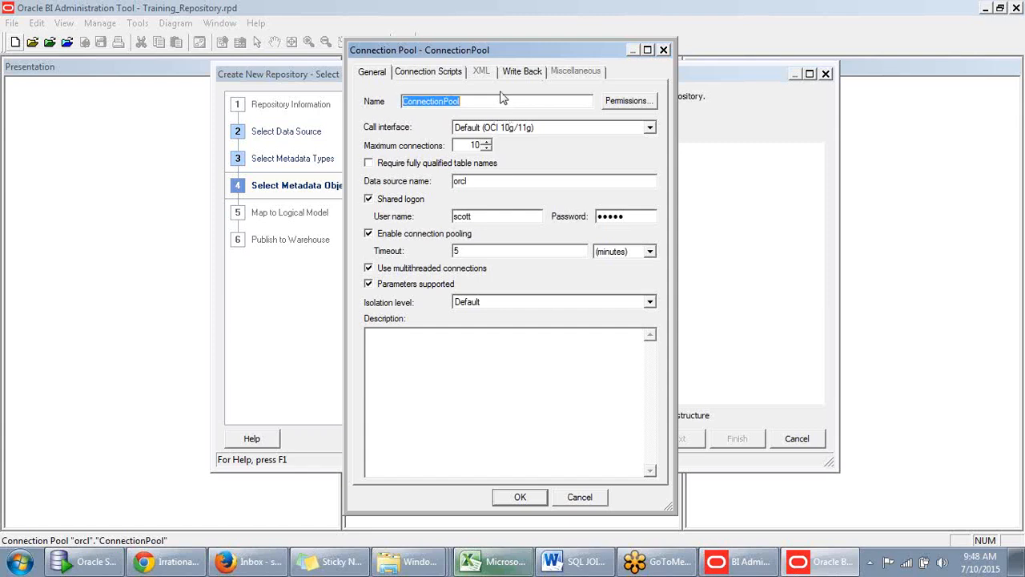
pyautogui.click(503, 97)
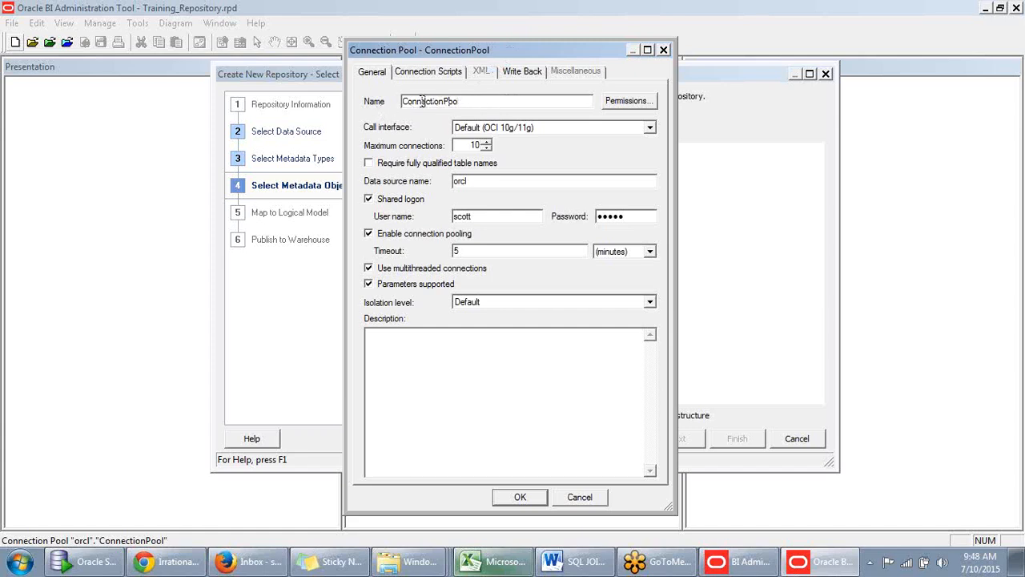
pyautogui.moveTo(460, 101); pyautogui.dragTo(374, 101)
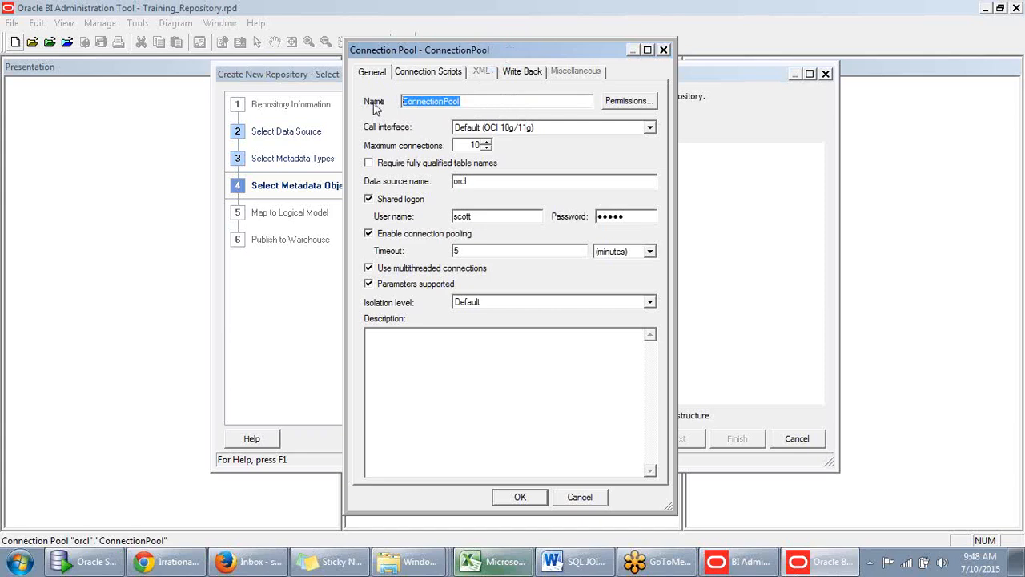
pyautogui.write('Oracle')
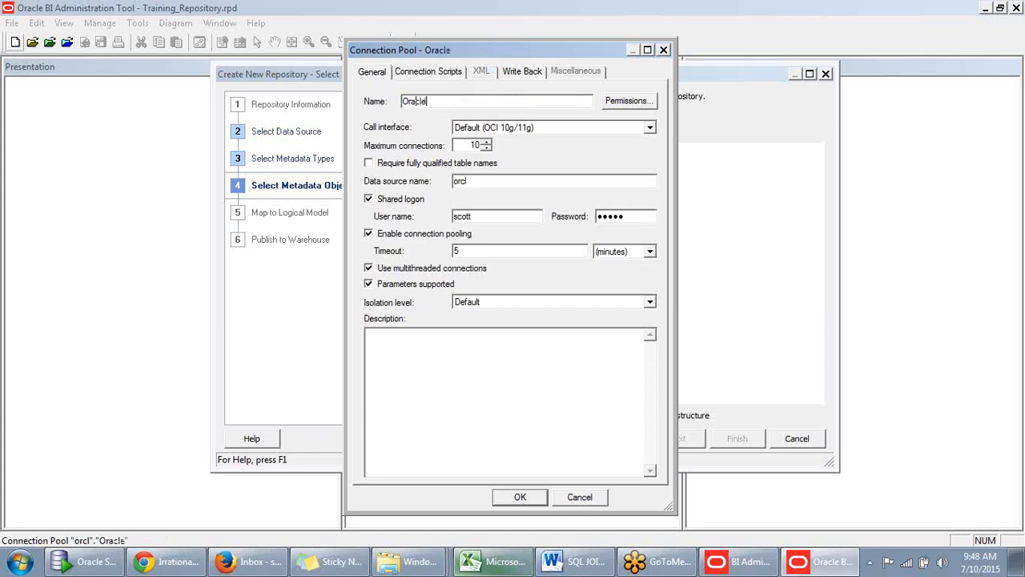
pyautogui.write(' _CP')
# - Go through the available call interface options and keep Default (OCI 10g/11g)
pyautogui.click(650, 130)
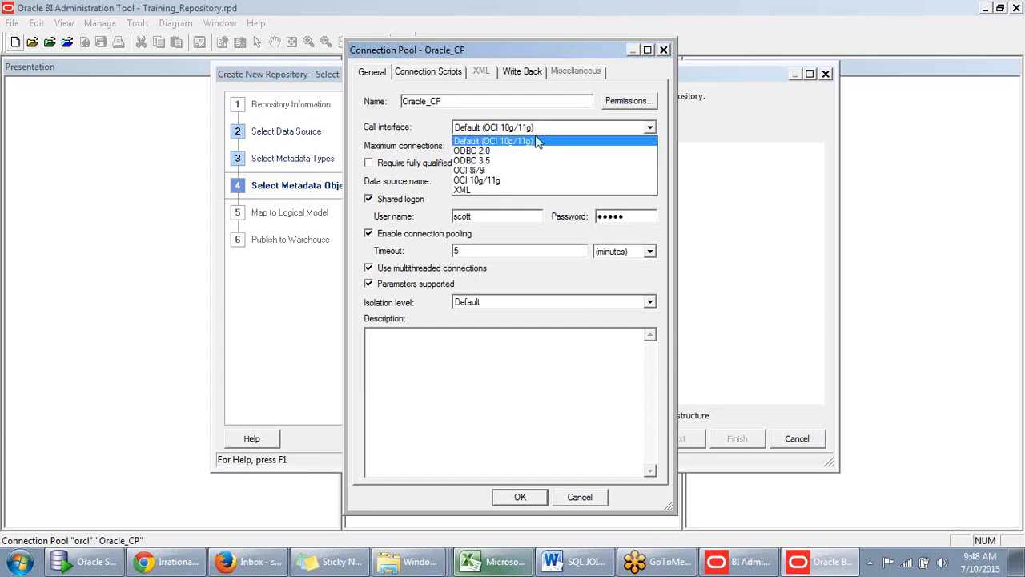
pyautogui.click(560, 122)
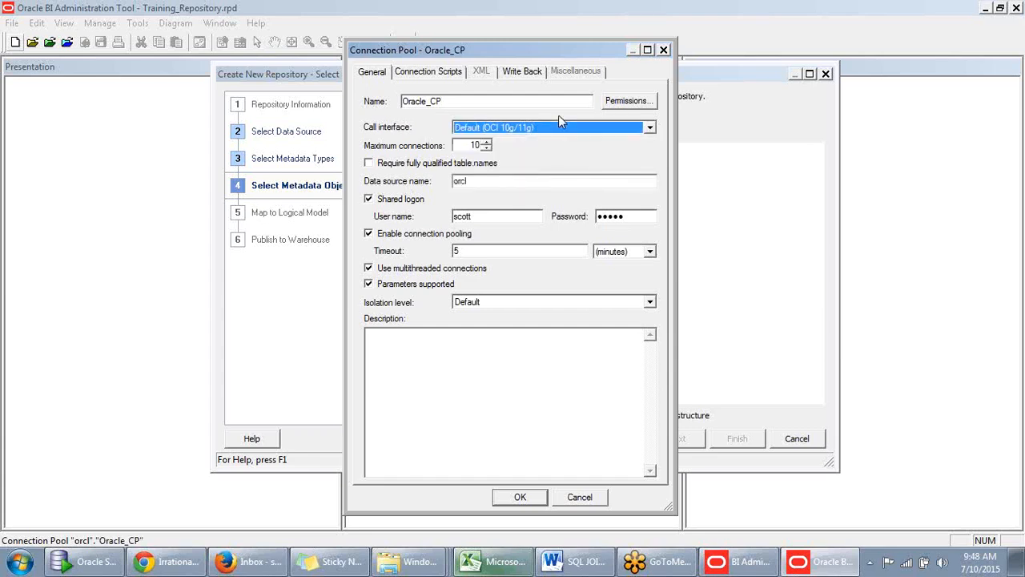
pyautogui.click(649, 128)
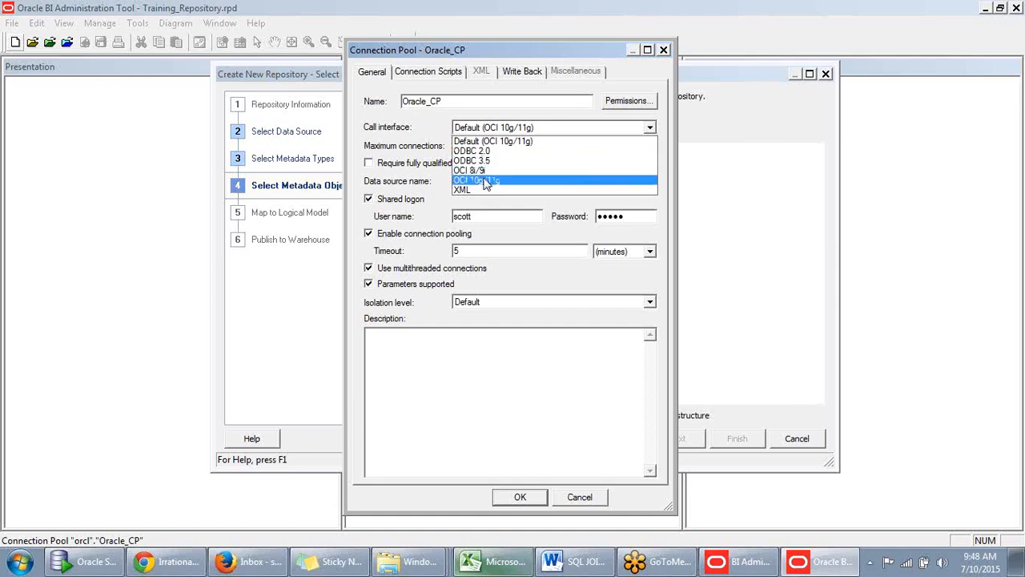
pyautogui.click(407, 149)
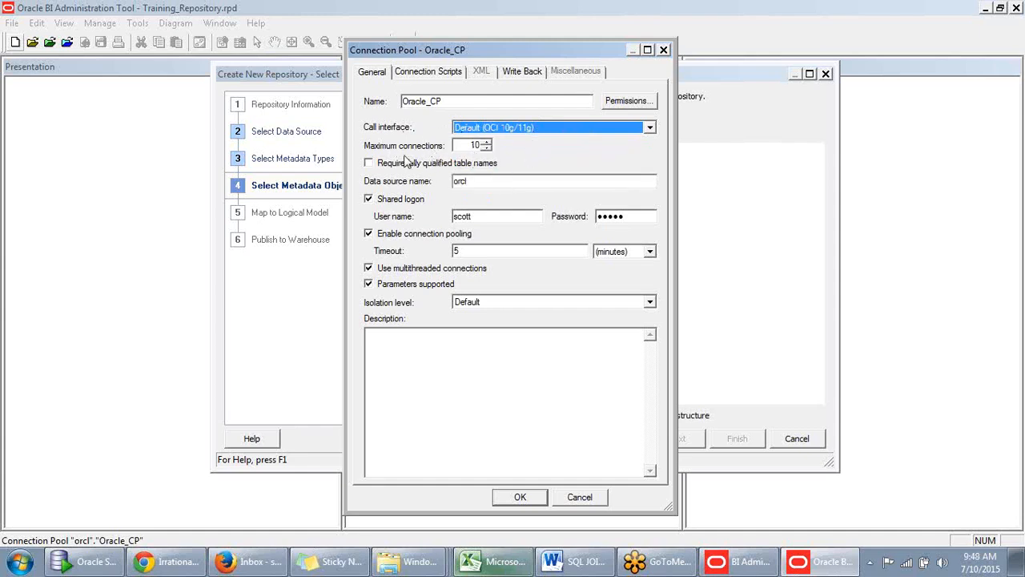
# - Examine the connection pool's maximum connections setting
pyautogui.click(469, 145)
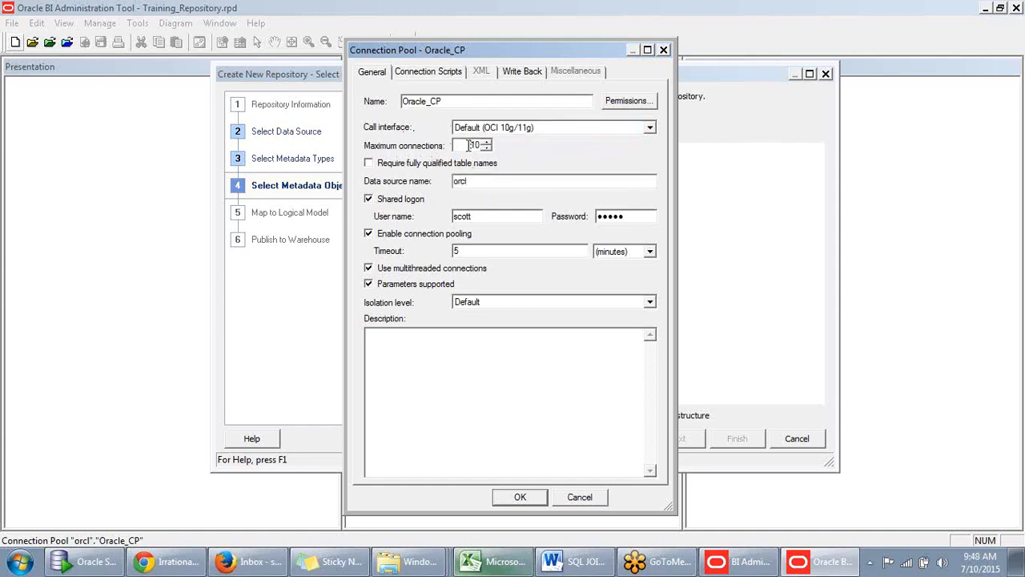
pyautogui.doubleClick(473, 145)
pyautogui.click(472, 145)
pyautogui.doubleClick(473, 146)
pyautogui.click(473, 147)
pyautogui.moveTo(466, 145); pyautogui.dragTo(485, 146)
pyautogui.click(464, 145)
# - Toggle the requirement for fully qualified table names and review the shared logon's user name and password fields
pyautogui.click(368, 163)
pyautogui.click(369, 163)
pyautogui.click(369, 163)
pyautogui.doubleClick(628, 215)
pyautogui.click(520, 216)
pyautogui.click(637, 214)
pyautogui.doubleClick(636, 214)
pyautogui.click(495, 216)
pyautogui.press('BackSpace')
# - Turn connection pooling off and back on, and toggle the Parameters supported option
pyautogui.click(368, 234)
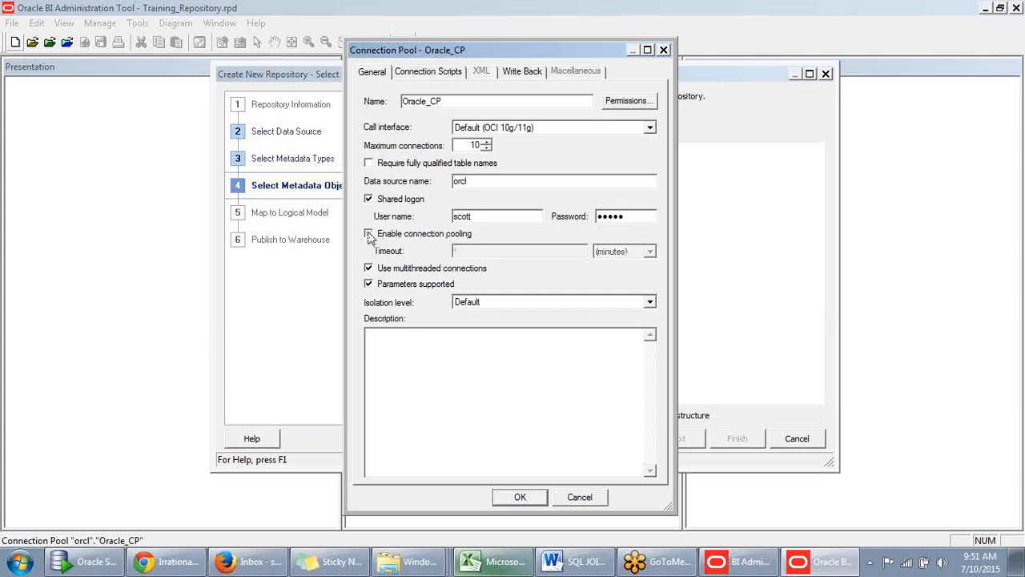
pyautogui.click(368, 234)
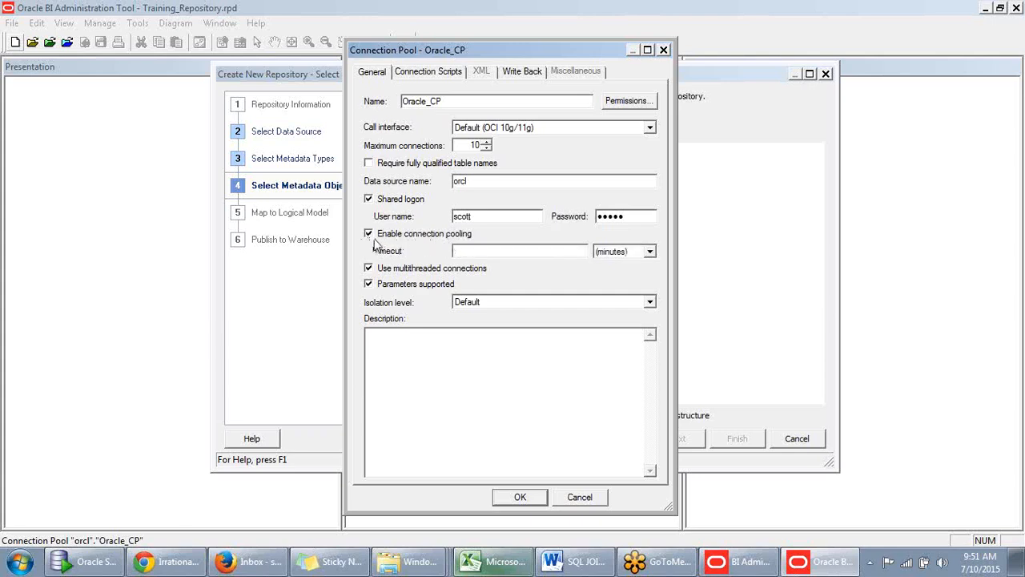
pyautogui.click(471, 251)
pyautogui.click(368, 284)
pyautogui.click(369, 284)
# - Disable Parameters supported and review the isolation level options, keeping Default
pyautogui.click(650, 302)
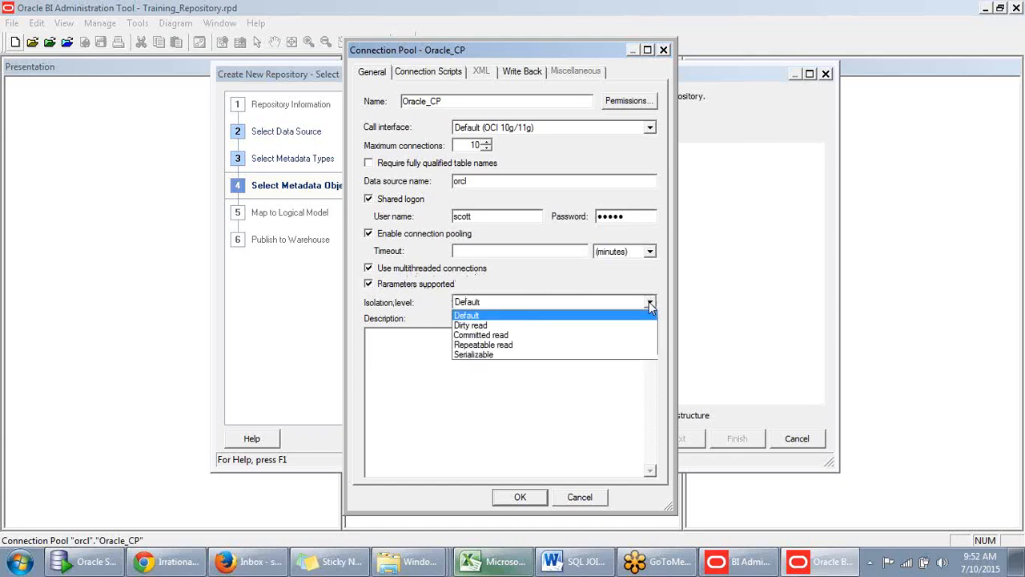
pyautogui.click(649, 302)
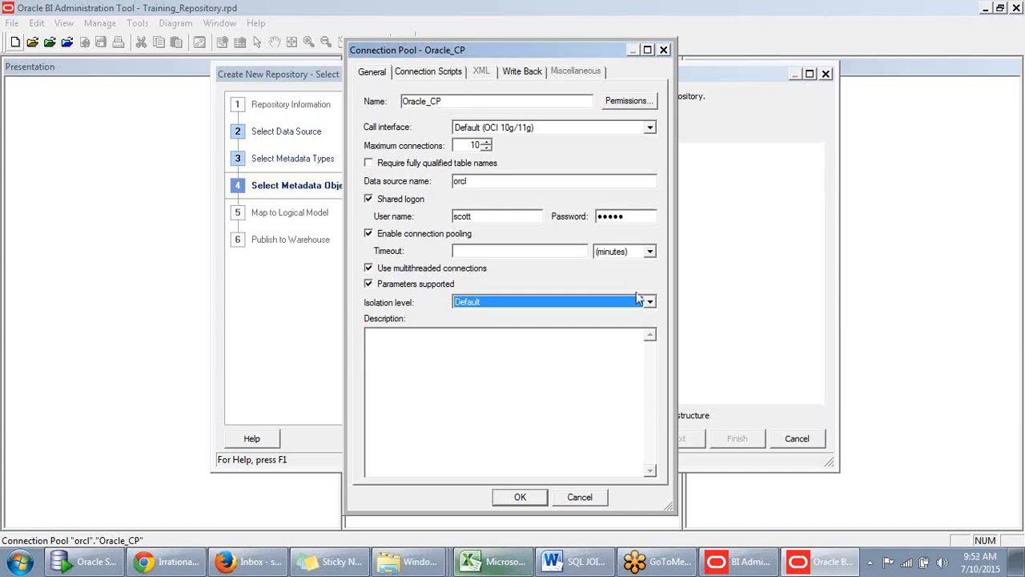
pyautogui.click(585, 289)
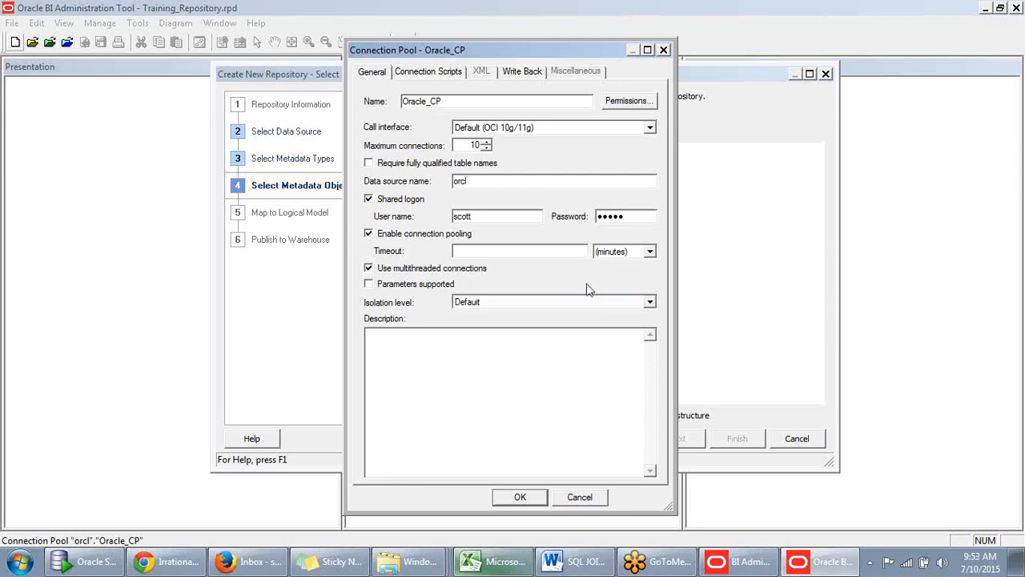
pyautogui.click(651, 301)
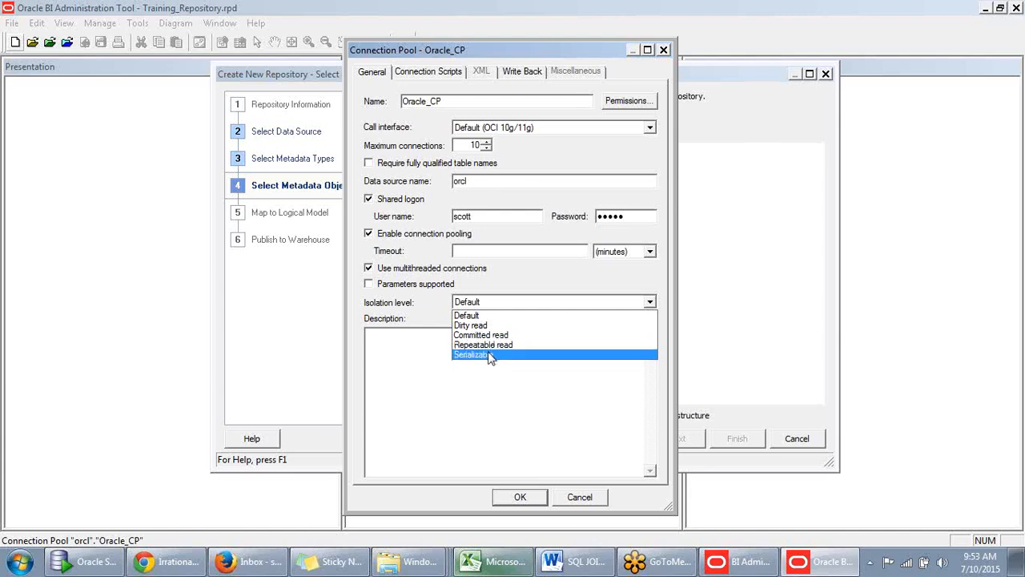
pyautogui.click(432, 328)
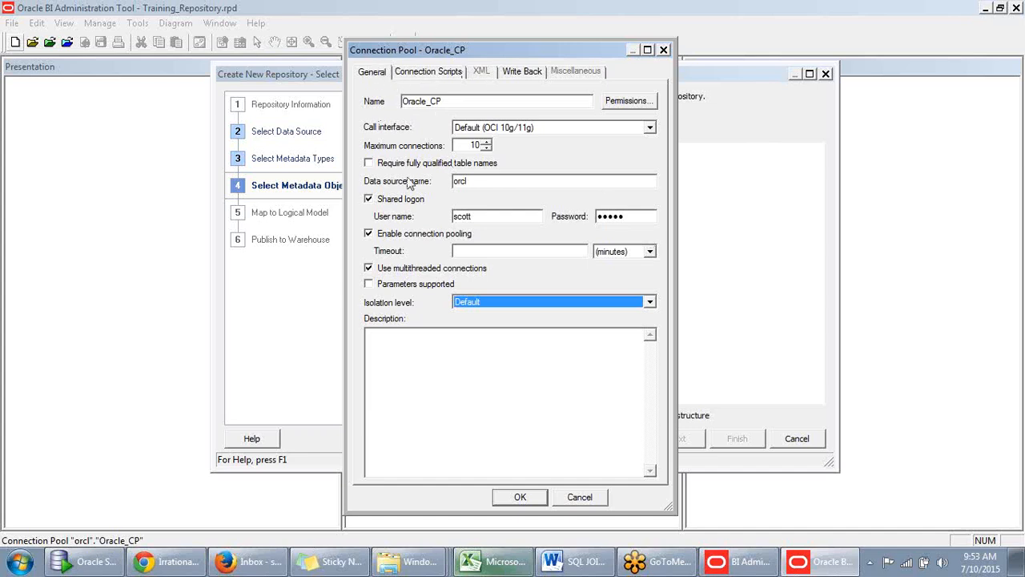
# - Draft the physical SQL "insert into table name" as an execute-on-connect script and discard it
pyautogui.click(417, 75)
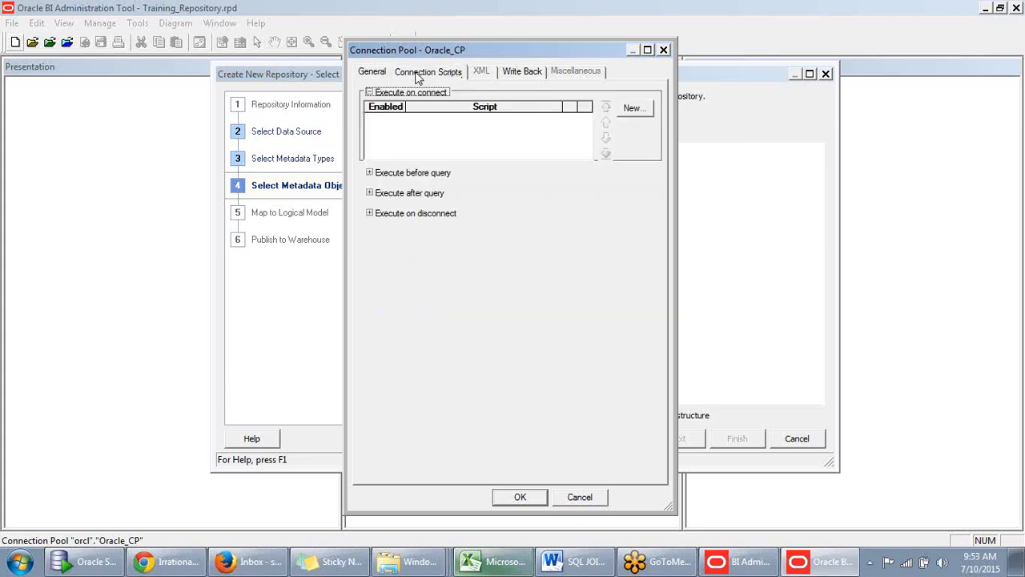
pyautogui.click(393, 140)
pyautogui.click(629, 108)
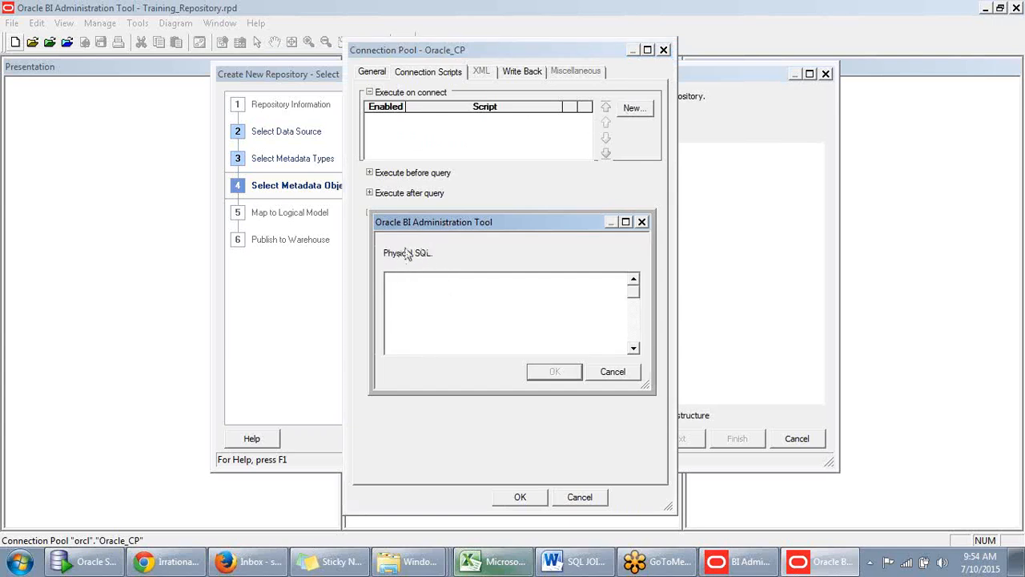
pyautogui.write('insert intp table name')
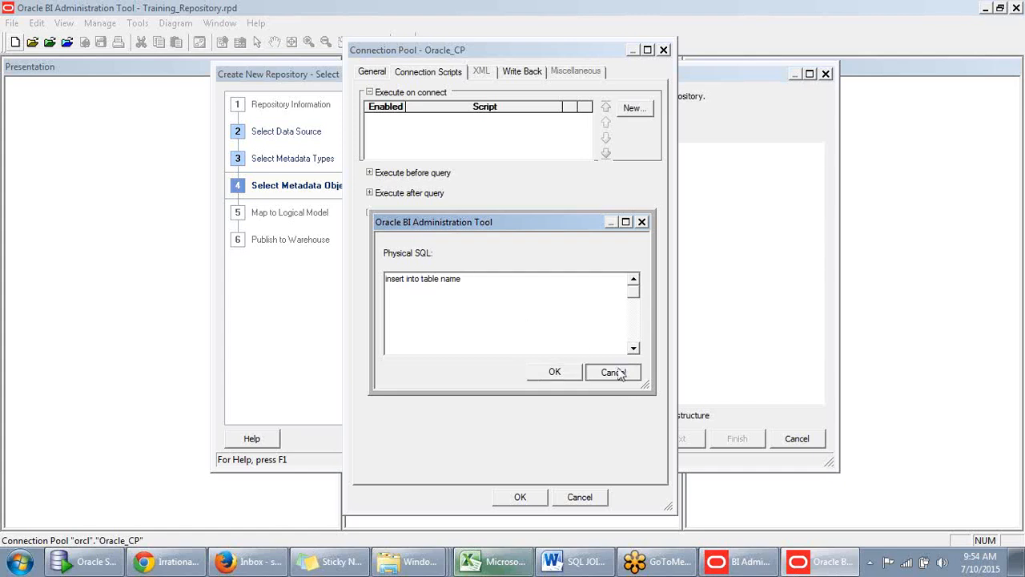
pyautogui.click(613, 373)
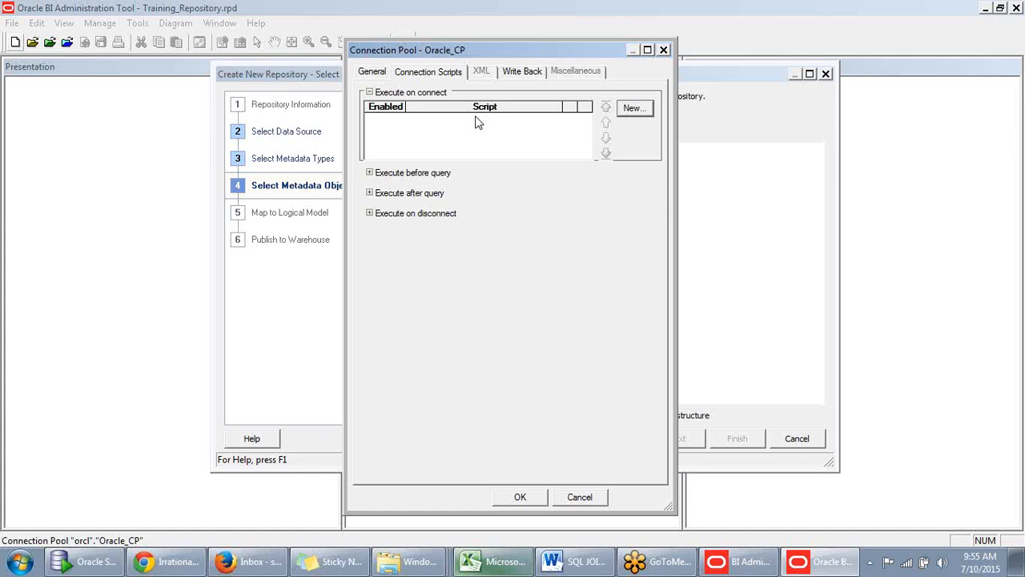
# - Expand the connection script sections for before query, after query and on disconnect
pyautogui.click(372, 177)
pyautogui.click(370, 174)
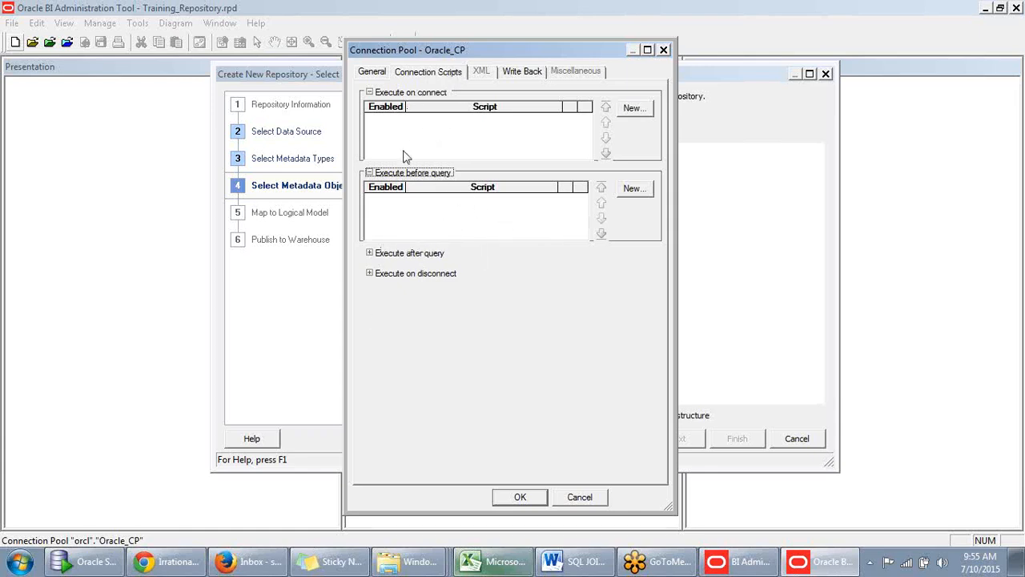
pyautogui.click(371, 254)
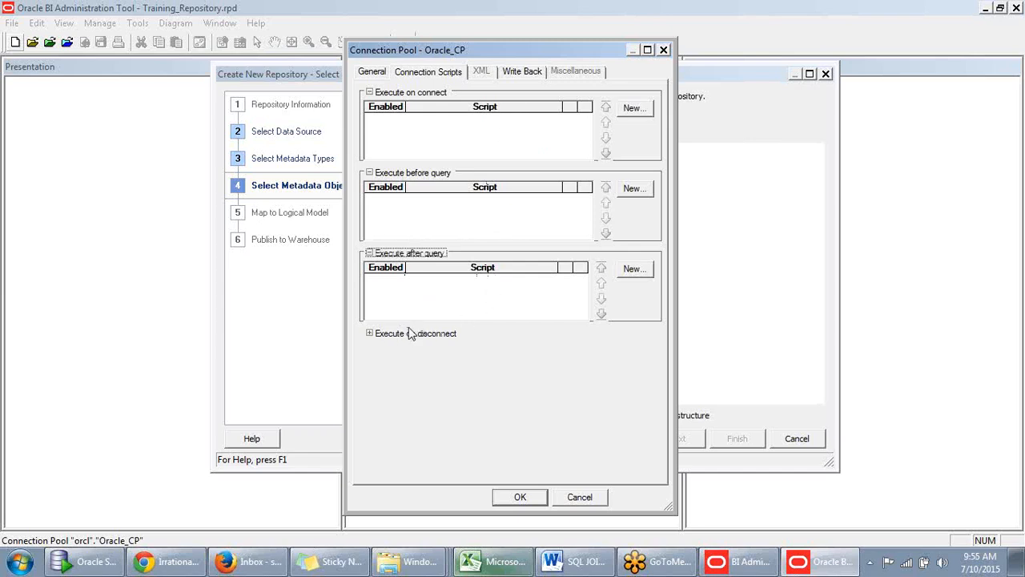
pyautogui.click(369, 334)
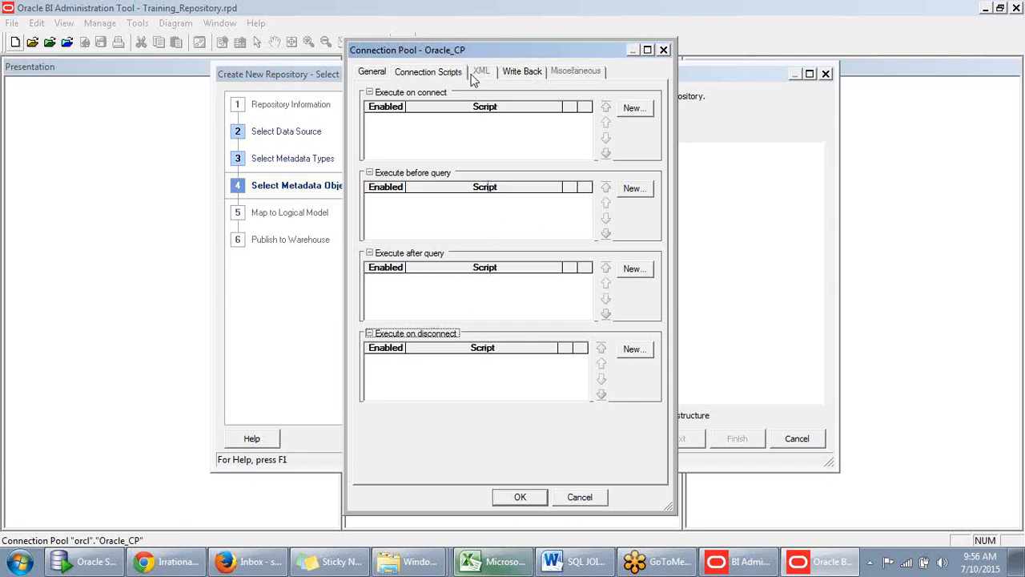
# - Examine the connection pool's Write Back settings and return to its general settings
pyautogui.click(522, 71)
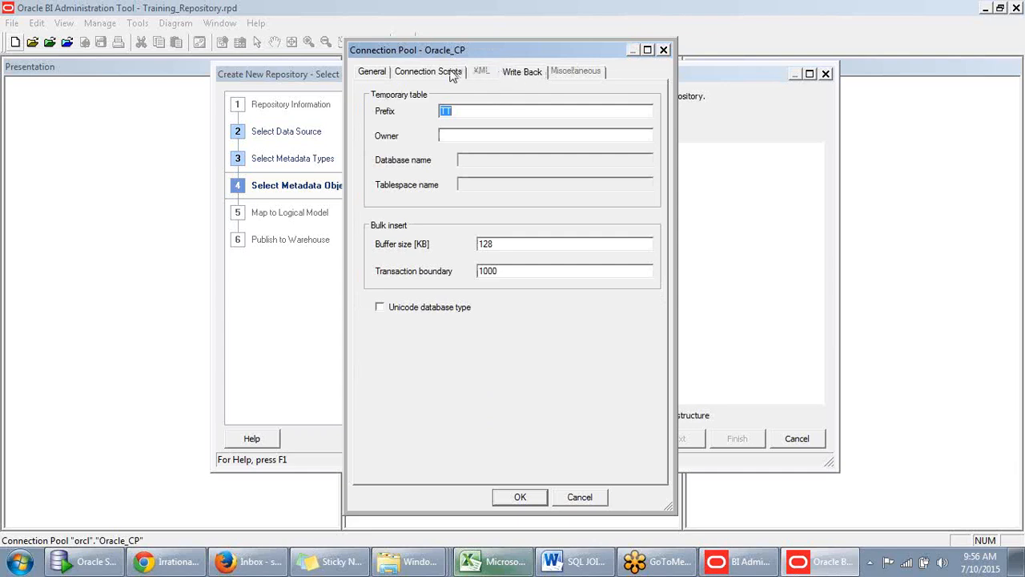
pyautogui.click(527, 77)
pyautogui.click(909, 17)
pyautogui.click(374, 73)
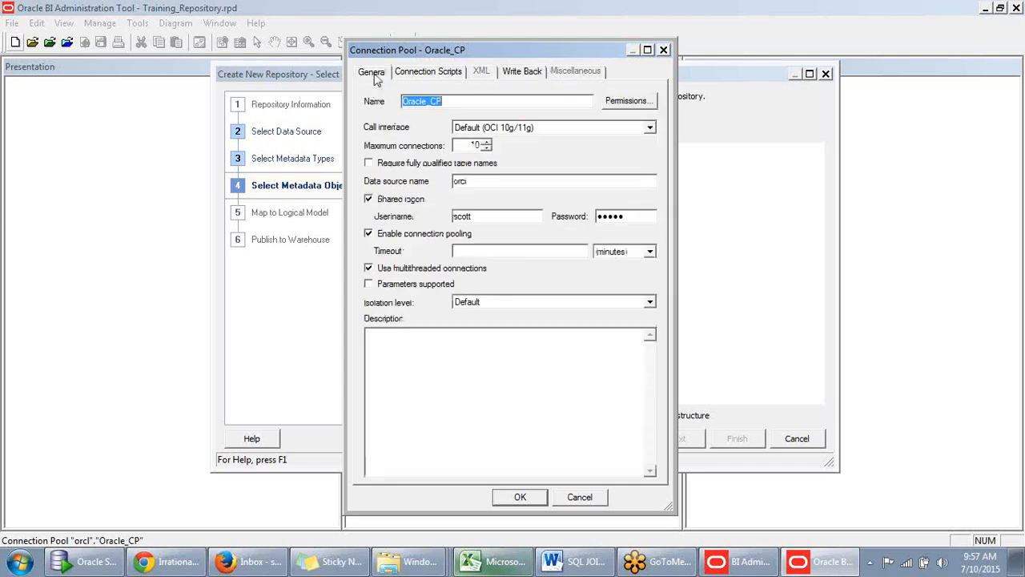
pyautogui.click(521, 74)
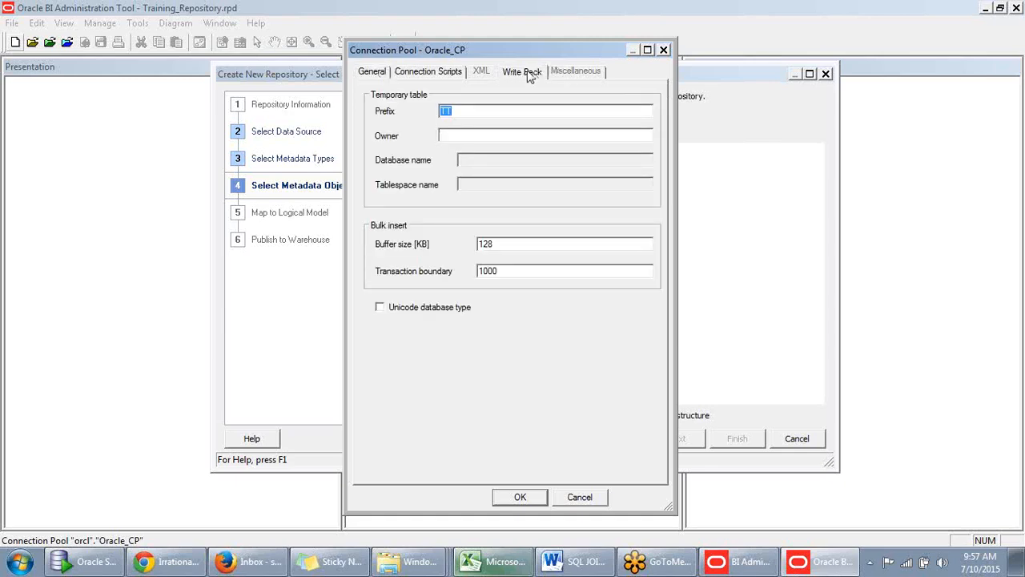
pyautogui.click(377, 74)
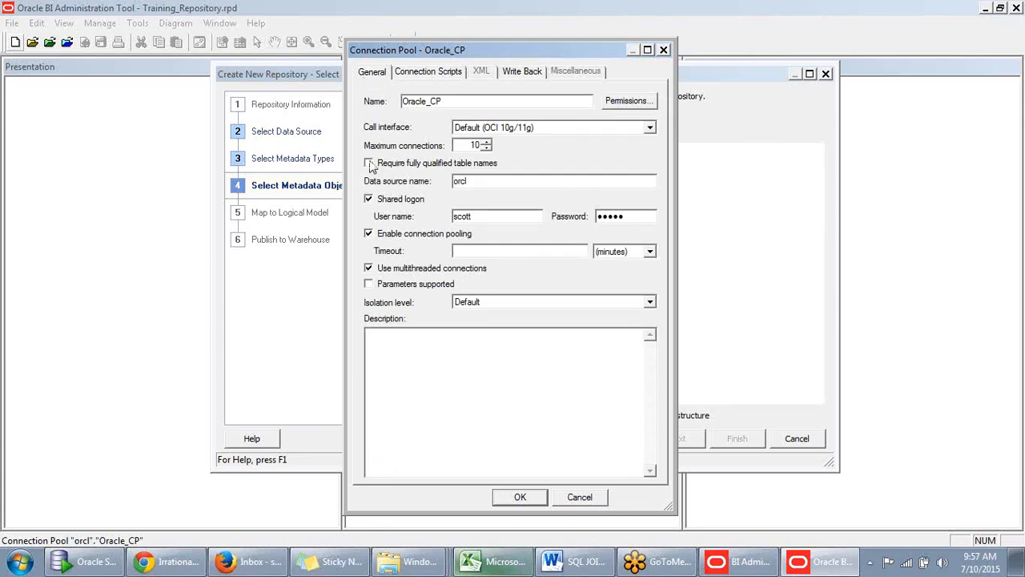
# - Set the connection pooling timeout to 5 minutes and accept the Oracle_CP connection pool settings
pyautogui.click(493, 218)
pyautogui.press('Tab')
pyautogui.click(479, 216)
pyautogui.moveTo(466, 145); pyautogui.dragTo(499, 147)
pyautogui.click(463, 250)
pyautogui.write('5')
pyautogui.click(520, 496)
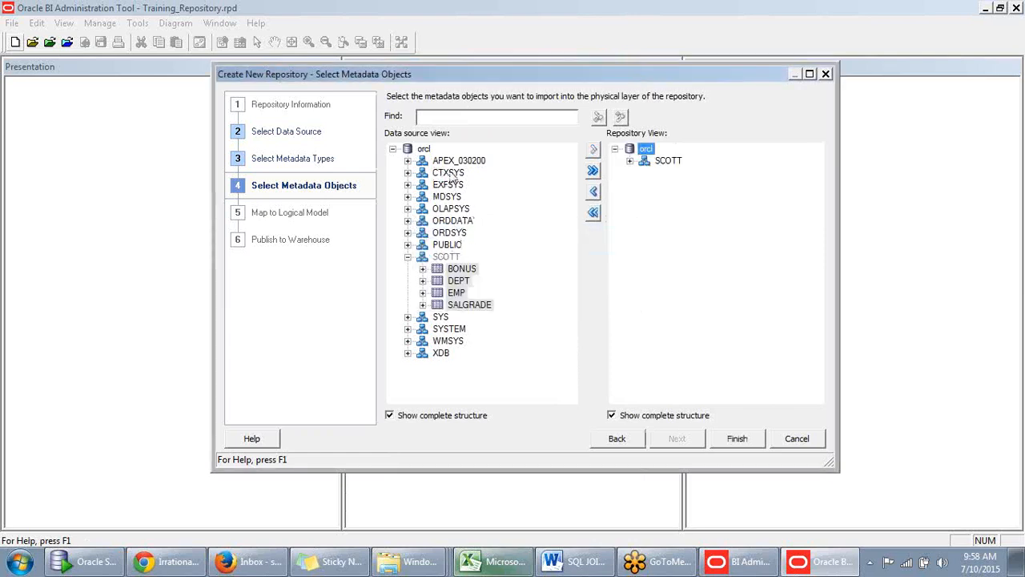
# - Check the imported SCOTT tables in the repository view and finish creating the repository
pyautogui.click(425, 149)
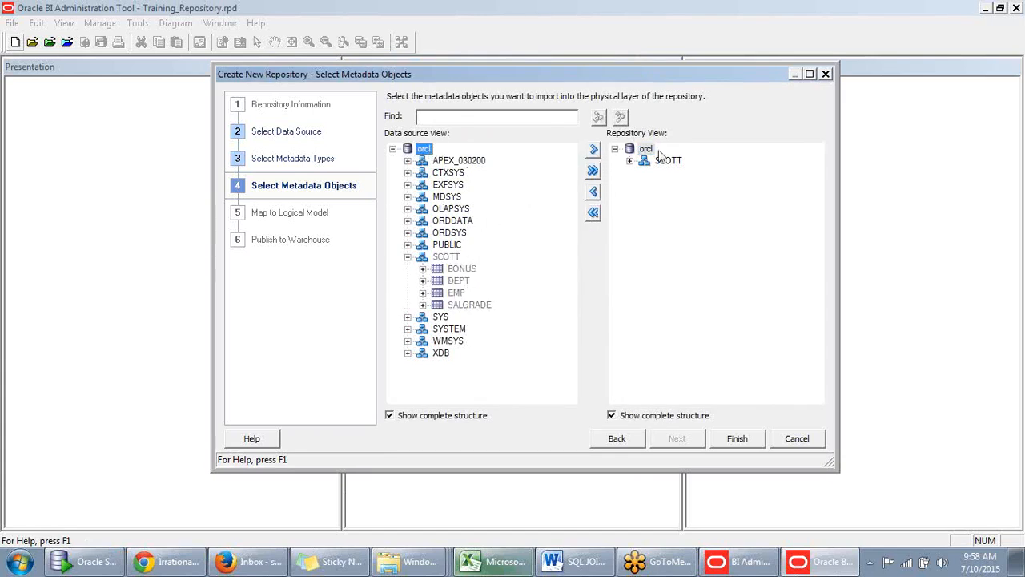
pyautogui.click(629, 161)
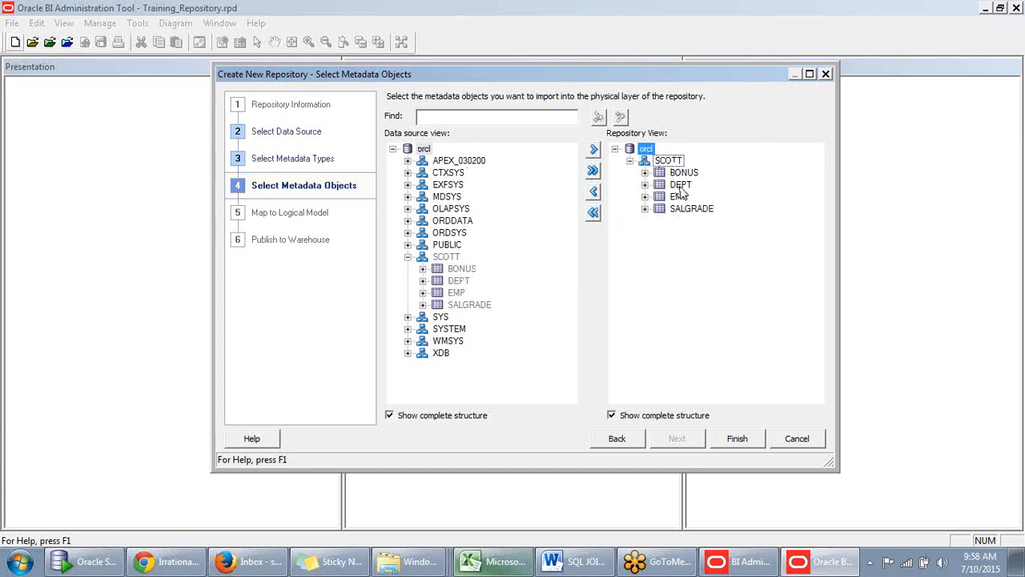
pyautogui.click(737, 439)
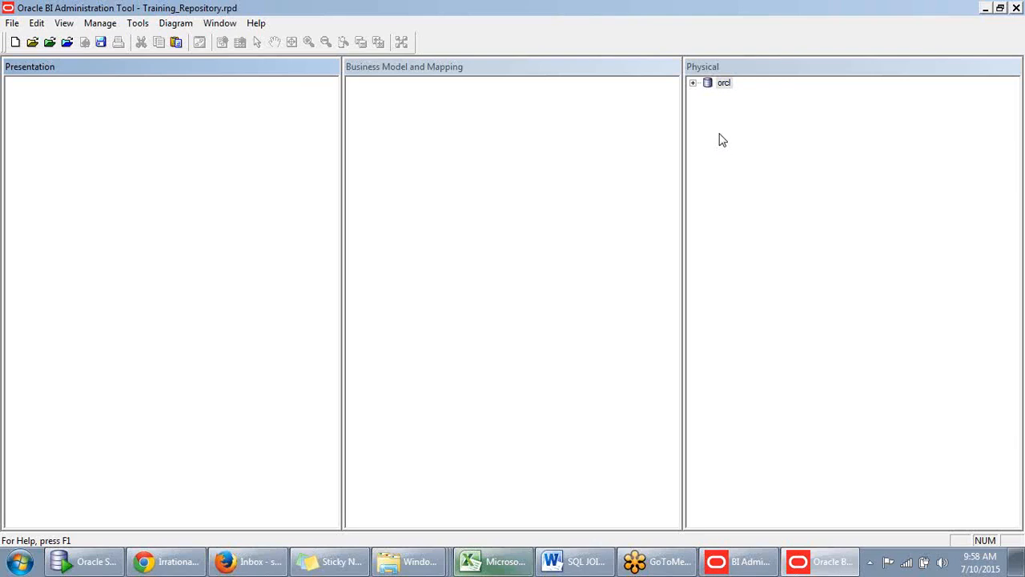
# - Expand the orcl database and SCOTT schema in the Physical layer, check the BONUS and DEPT columns, and collapse both tables
pyautogui.click(694, 83)
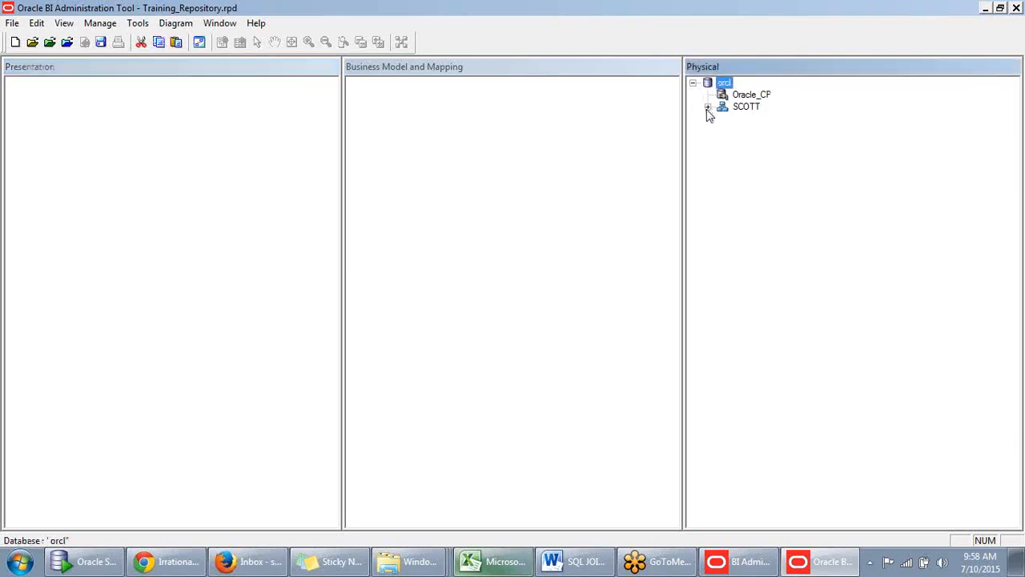
pyautogui.click(708, 107)
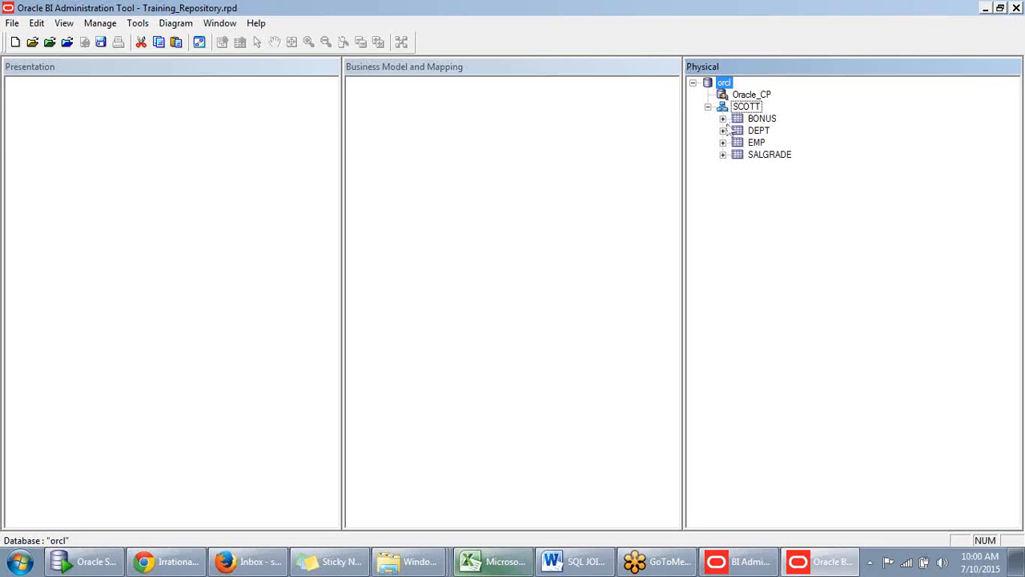
pyautogui.click(723, 119)
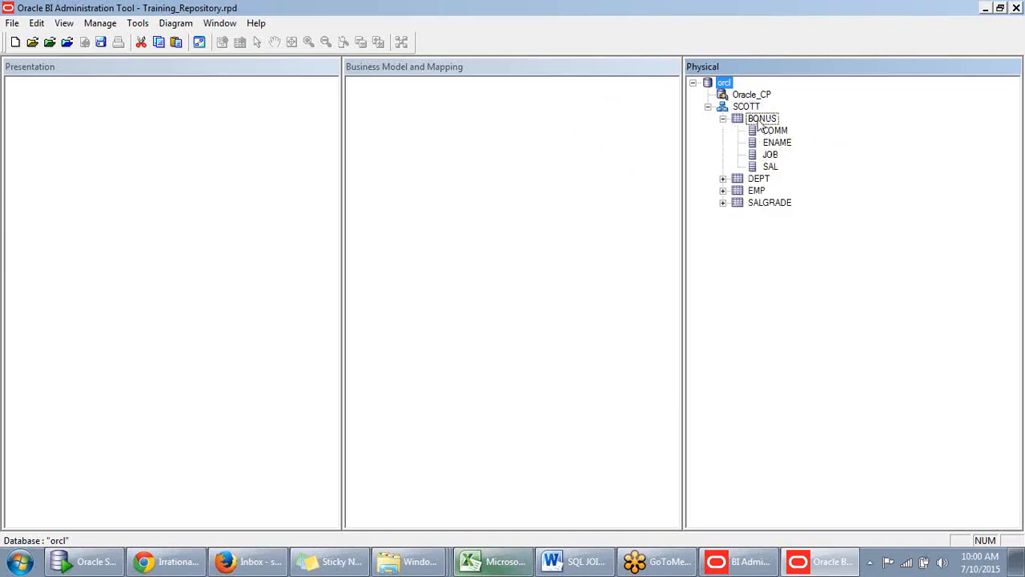
pyautogui.click(724, 179)
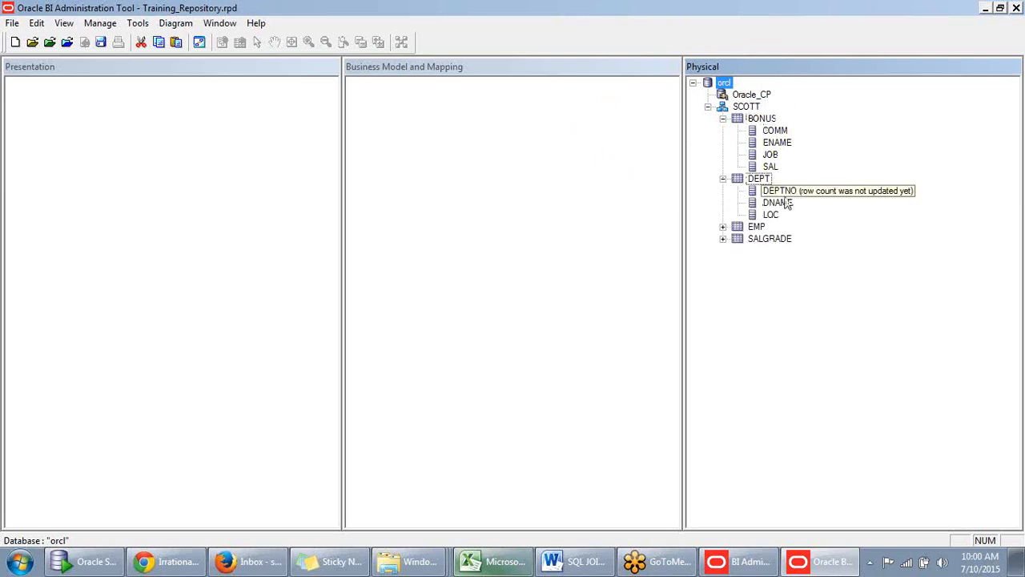
pyautogui.click(723, 179)
pyautogui.click(723, 118)
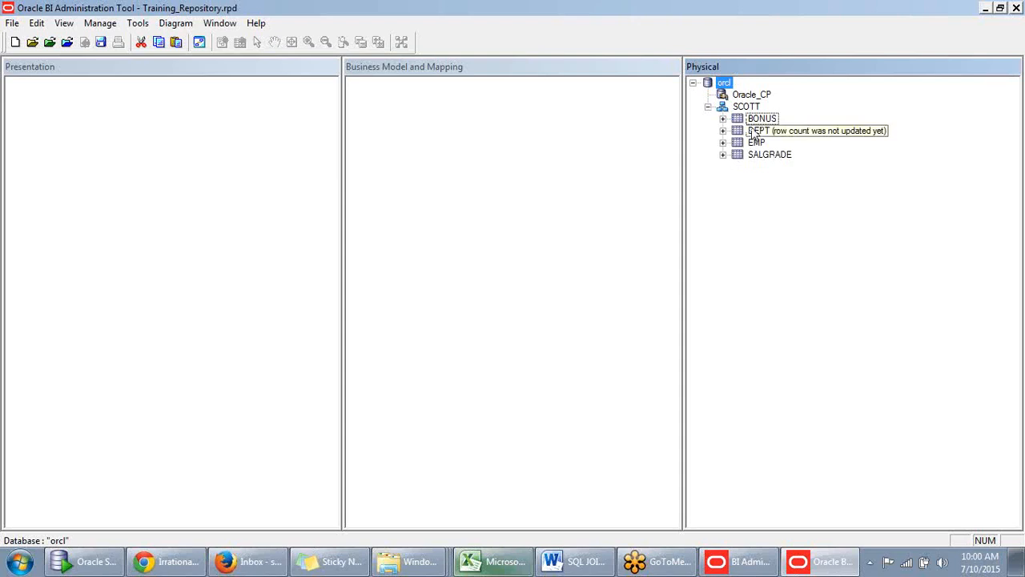
# - View the data of the BONUS table and dismiss the resulting dialog
pyautogui.click(729, 190)
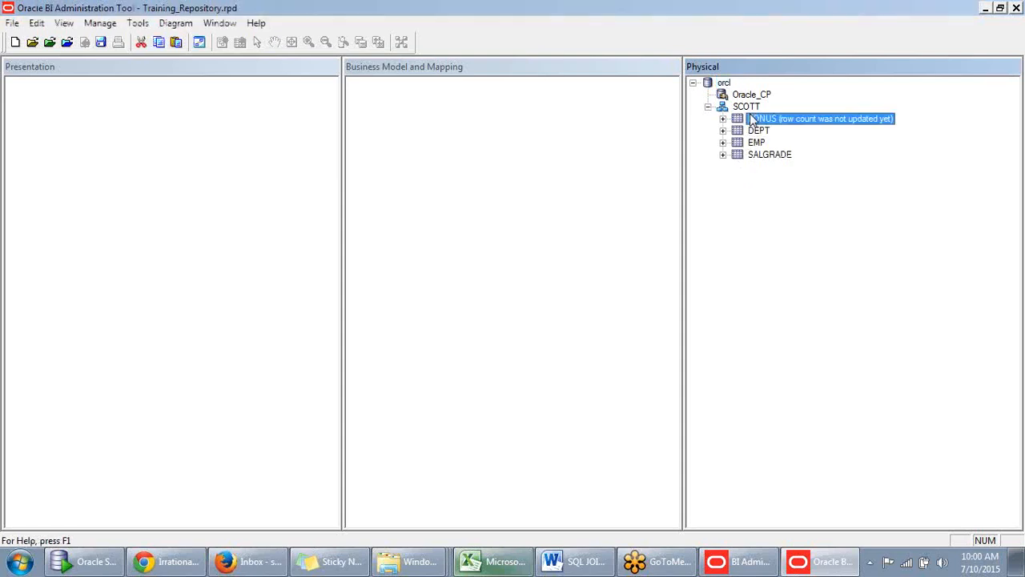
pyautogui.rightClick(753, 121)
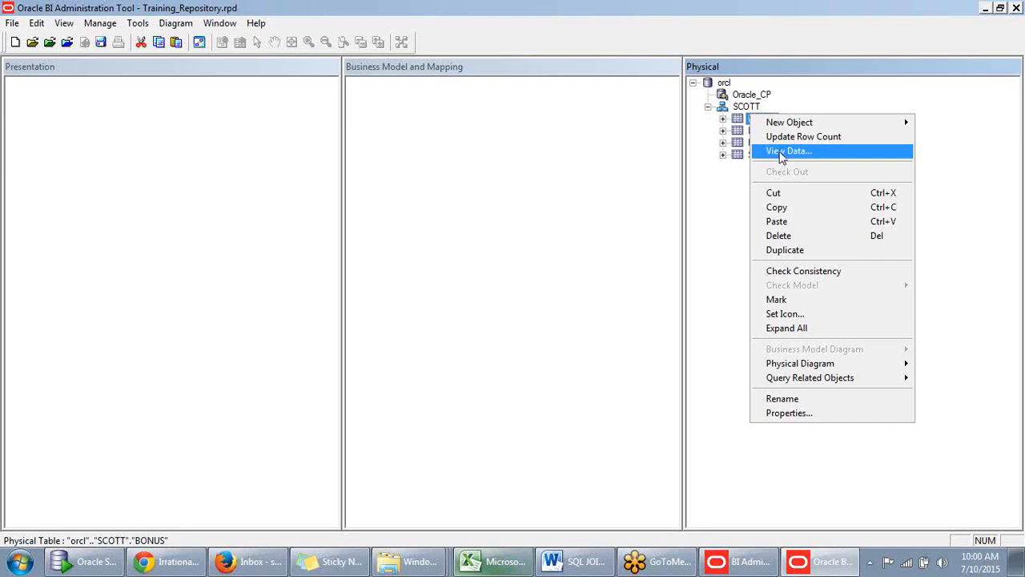
pyautogui.click(781, 152)
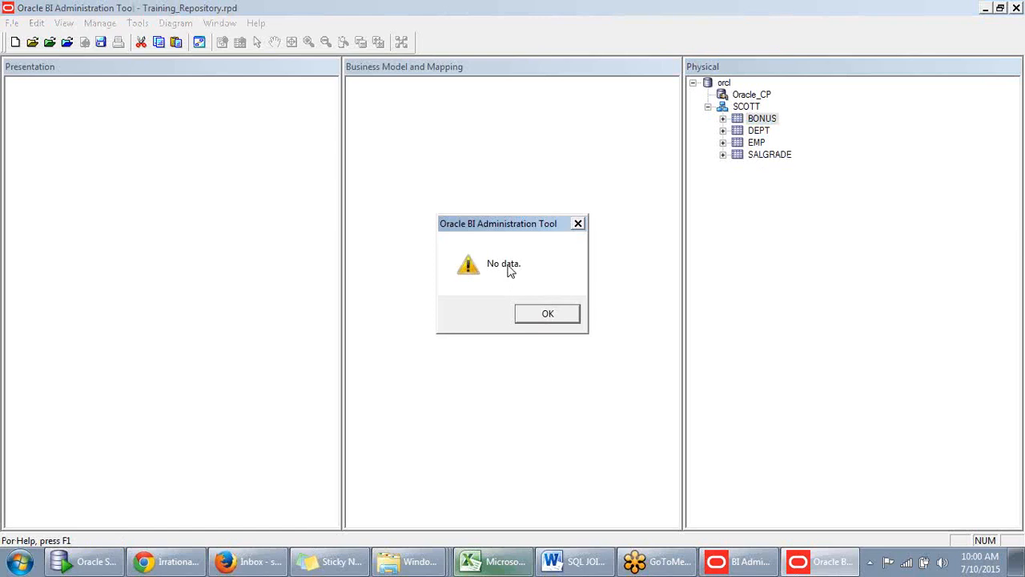
pyautogui.click(550, 315)
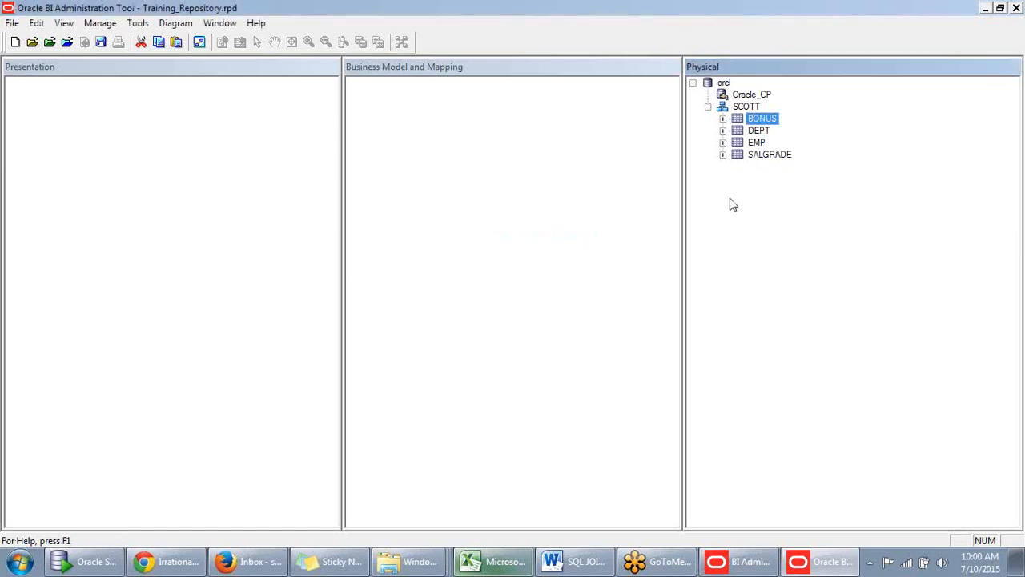
# - View the EMP table's data in a maximized window, restore the window's size, and close it
pyautogui.rightClick(754, 144)
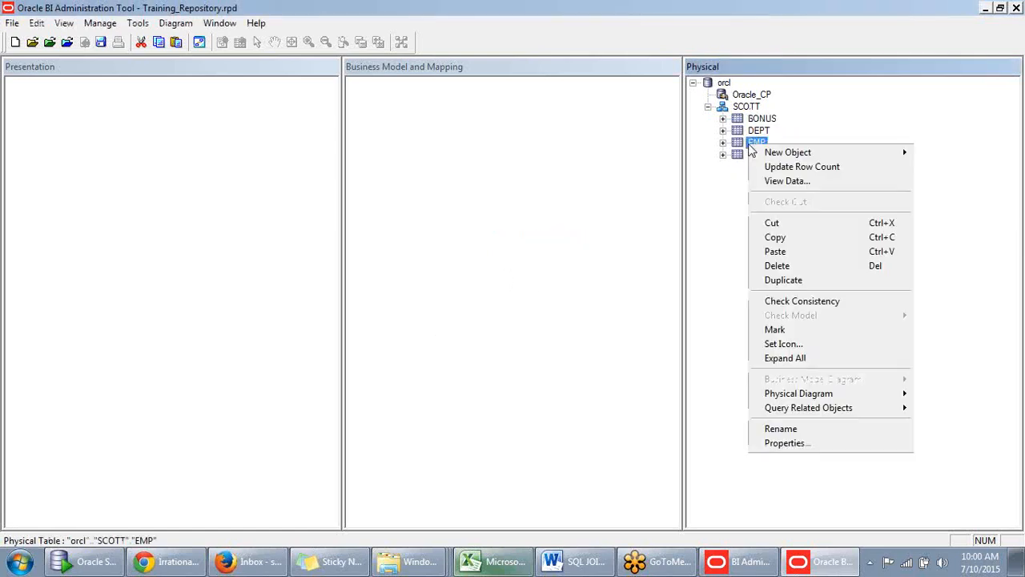
pyautogui.click(772, 179)
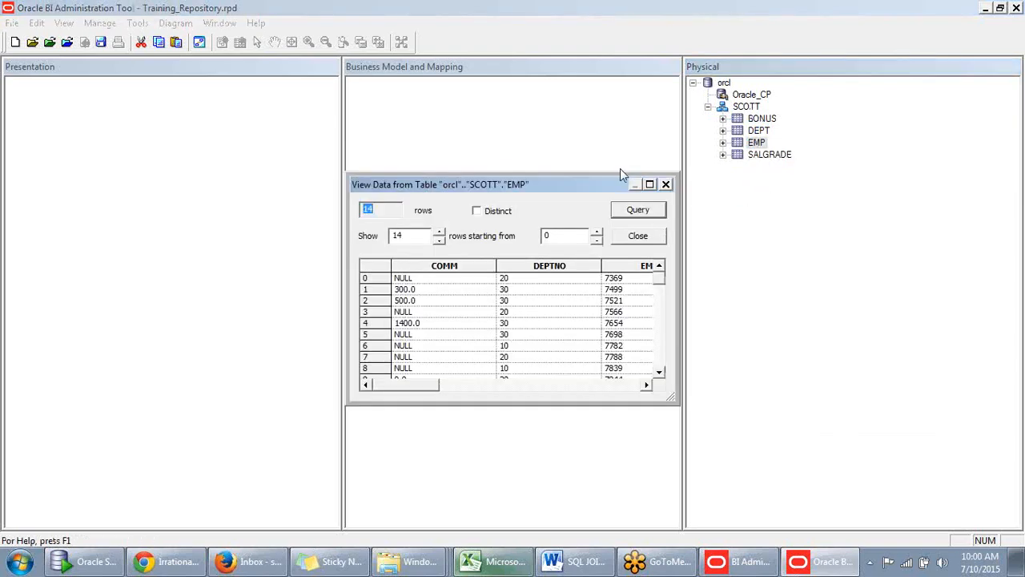
pyautogui.click(650, 184)
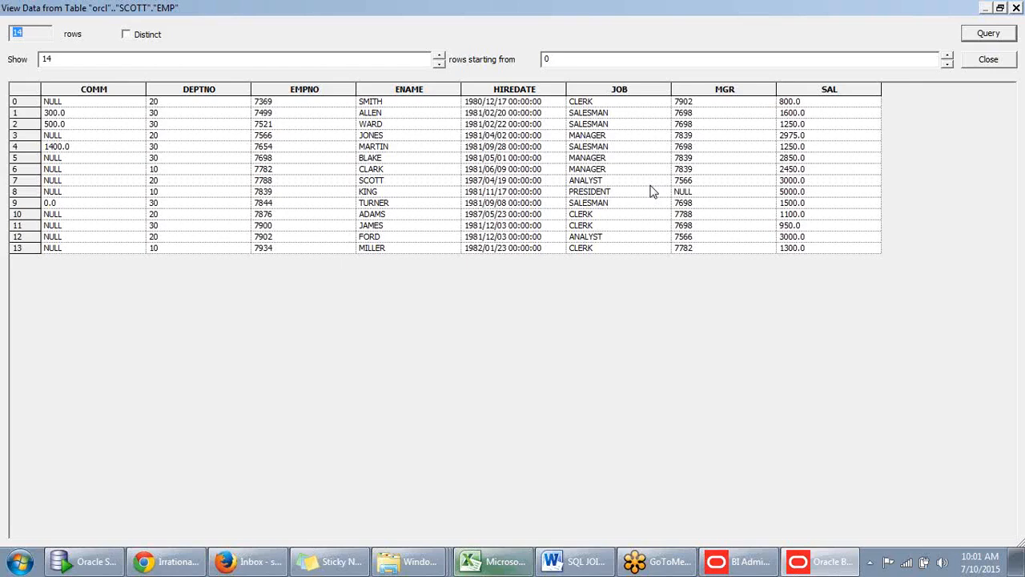
pyautogui.click(1000, 10)
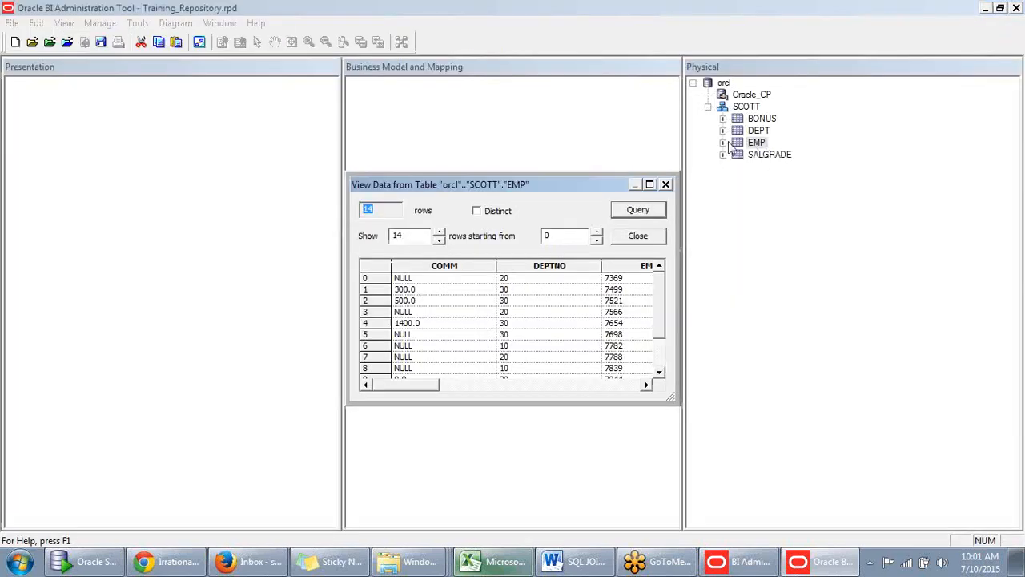
pyautogui.moveTo(602, 186); pyautogui.dragTo(647, 179)
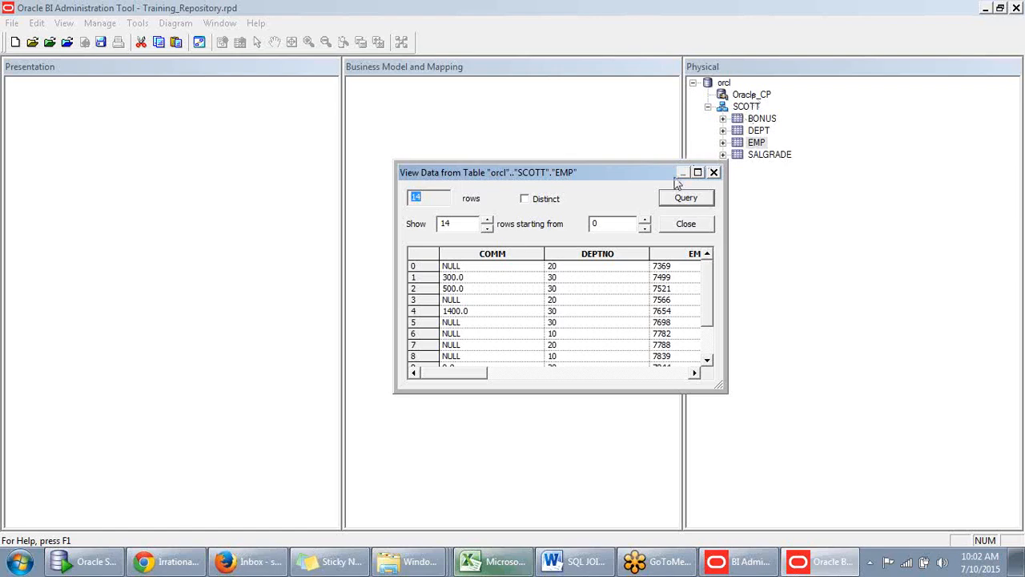
pyautogui.moveTo(651, 177); pyautogui.dragTo(655, 171)
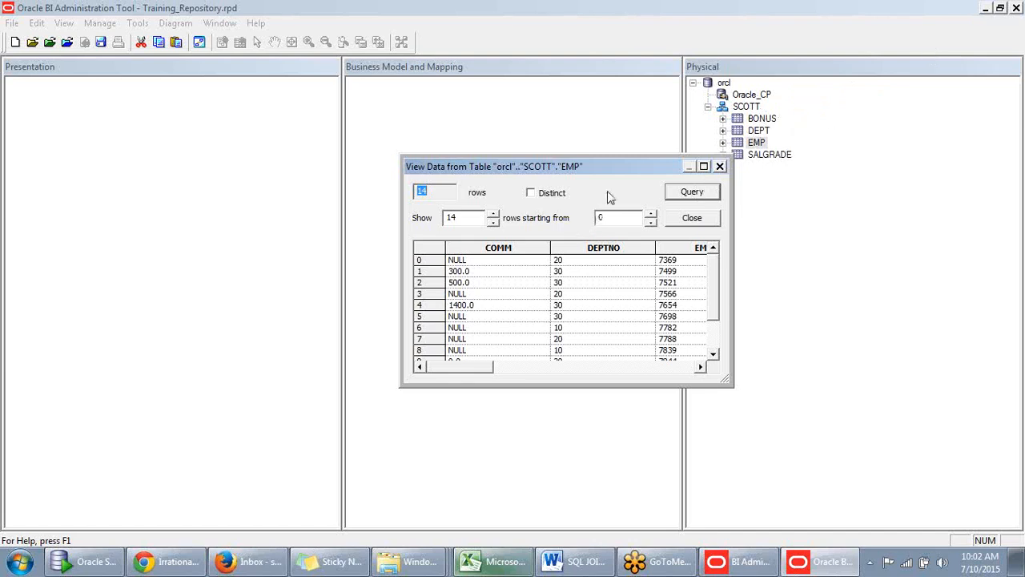
pyautogui.moveTo(622, 172); pyautogui.dragTo(675, 168)
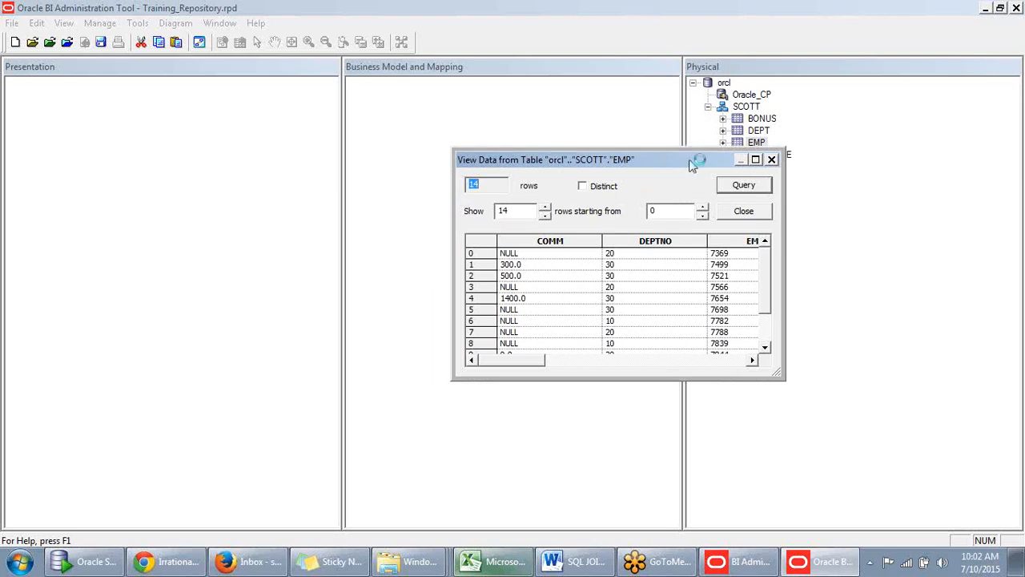
pyautogui.moveTo(691, 164); pyautogui.dragTo(694, 157)
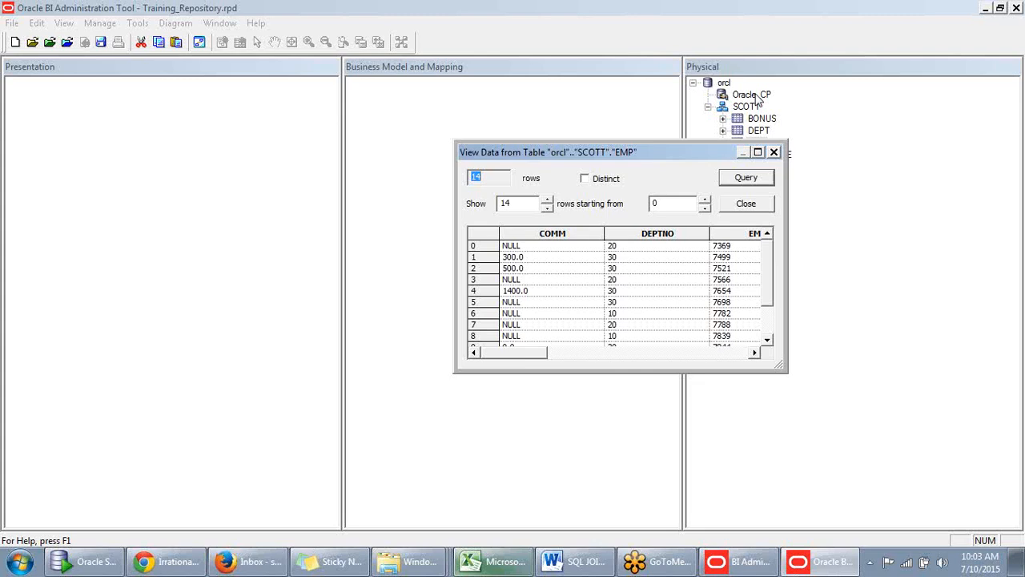
pyautogui.moveTo(697, 156); pyautogui.dragTo(696, 168)
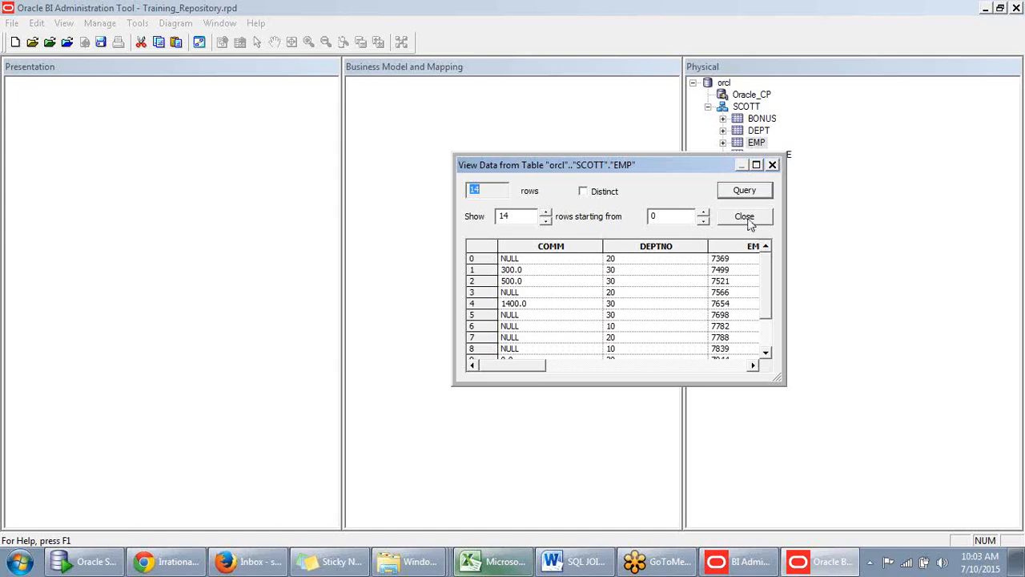
pyautogui.click(745, 217)
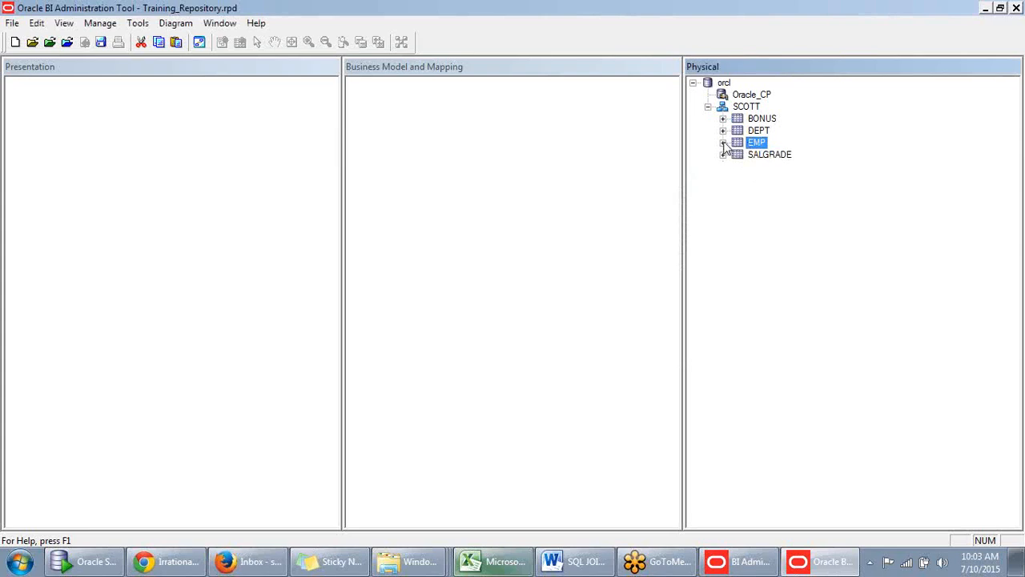
# - Expand the EMP table in the SCOTT schema to review its columns and available table operations
pyautogui.click(723, 142)
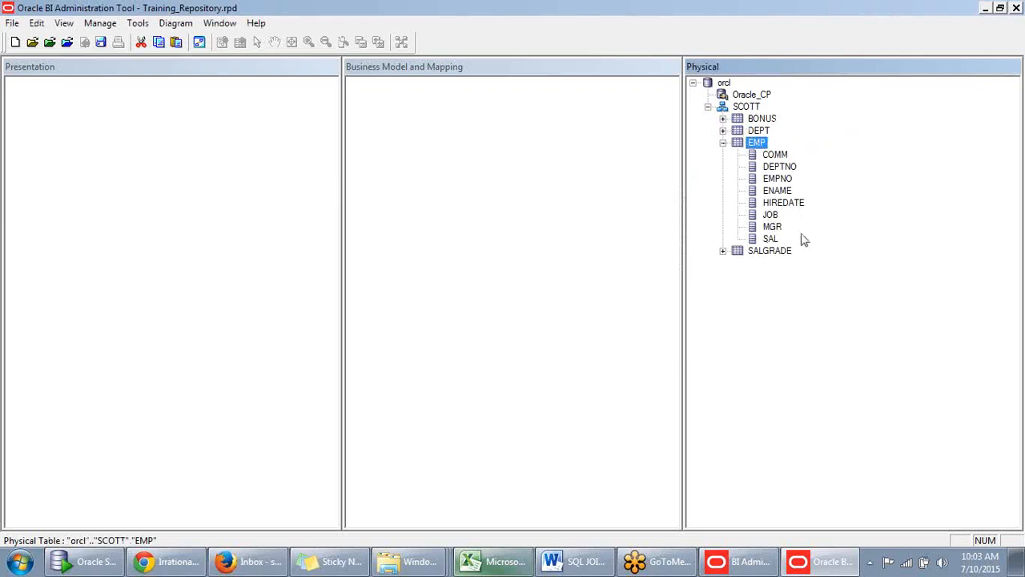
pyautogui.rightClick(760, 149)
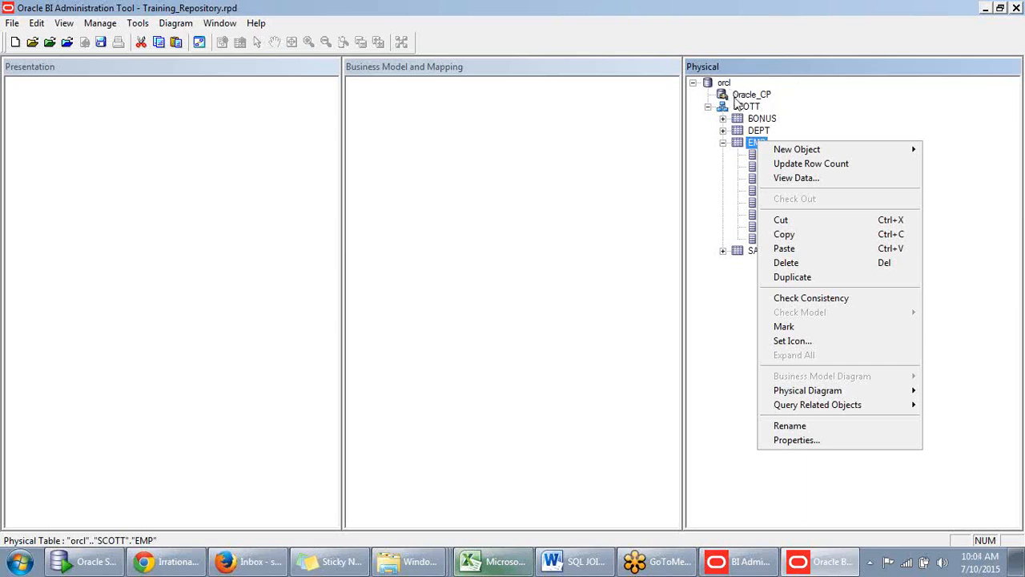
pyautogui.click(801, 106)
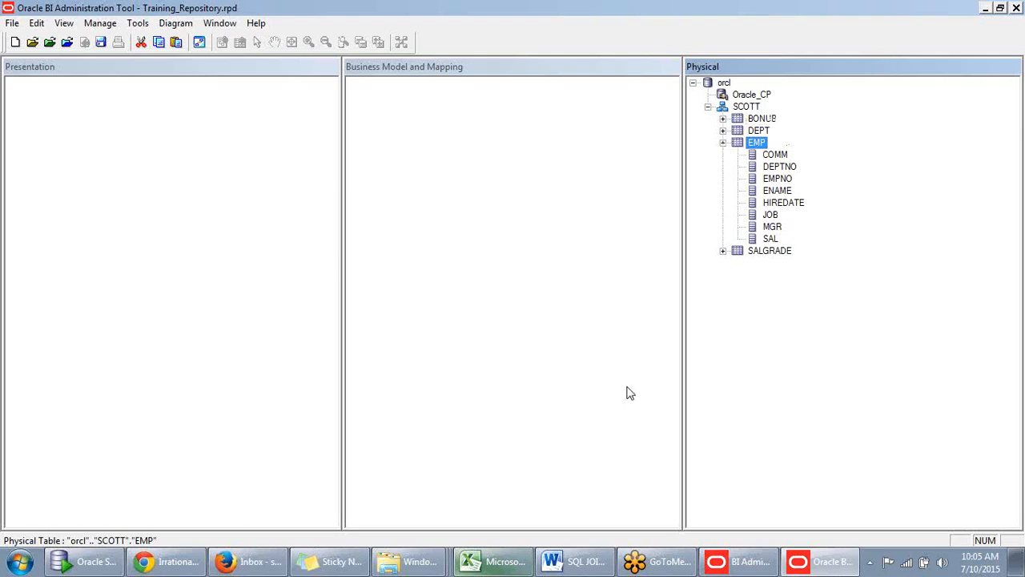
pyautogui.click(673, 569)
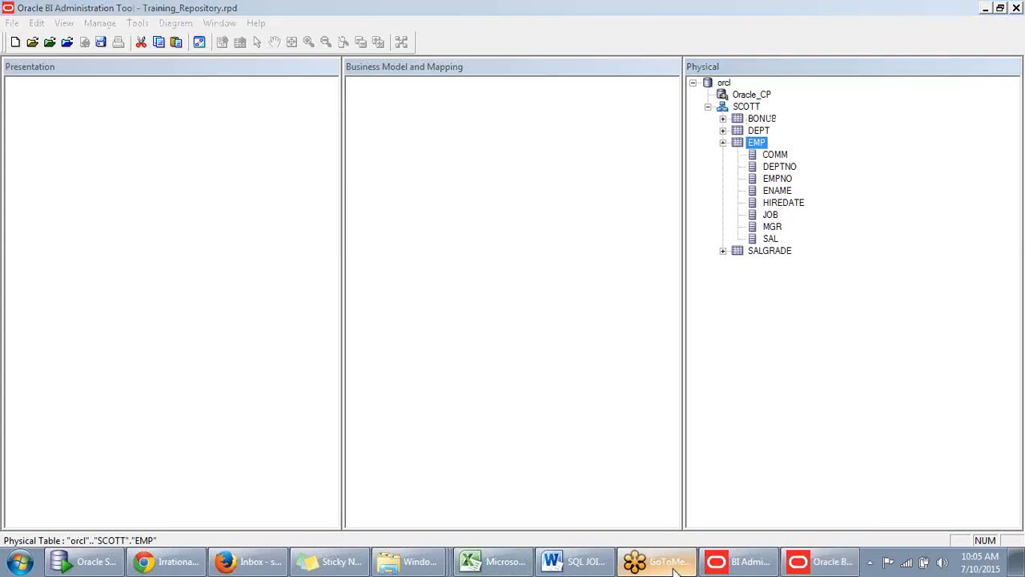